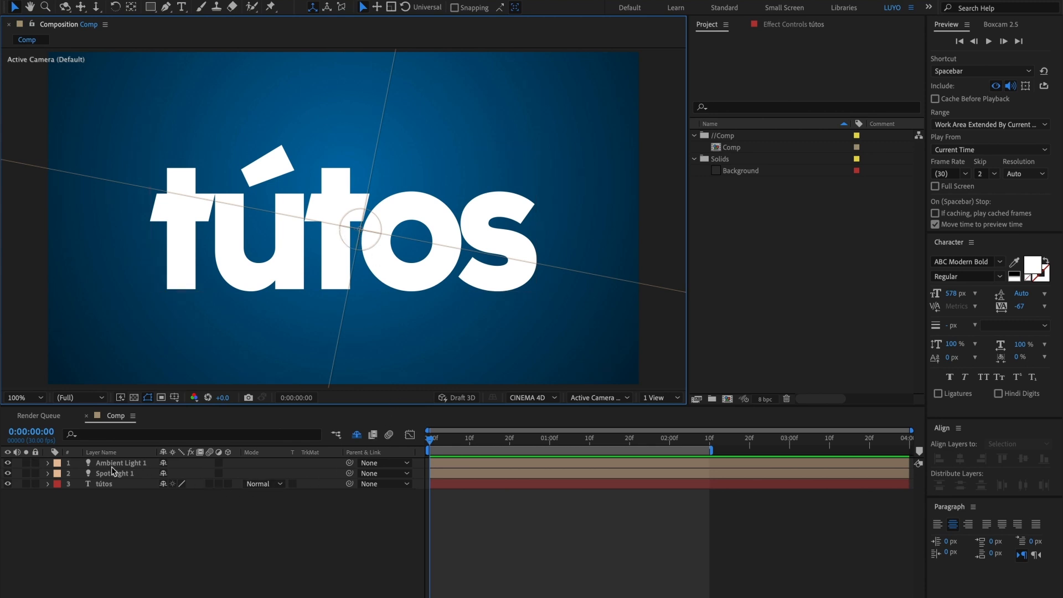
# Create shapes from the "tútos" text layer.
pyautogui.click(101, 485)
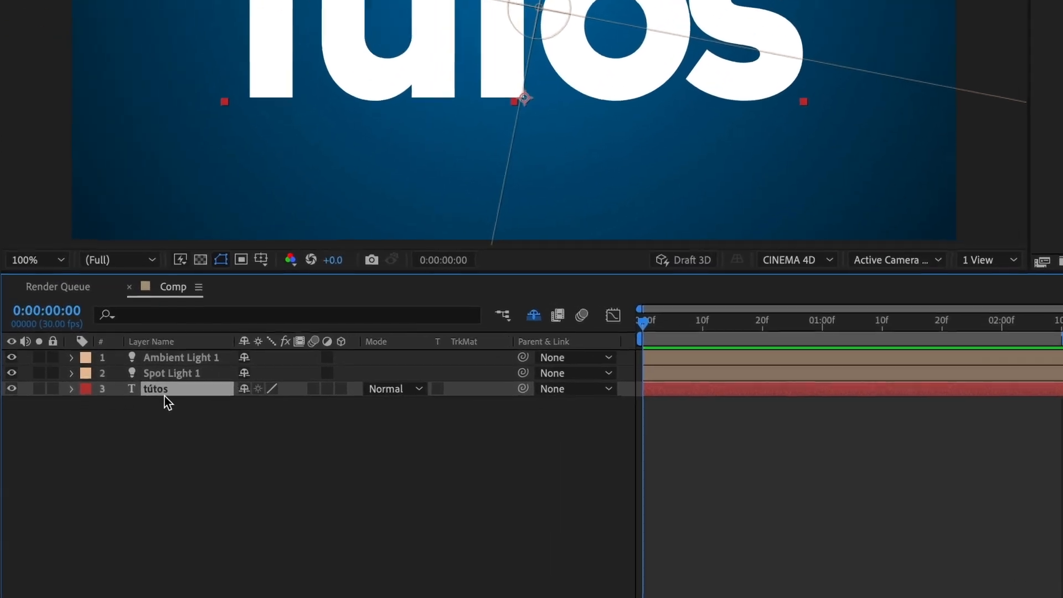
pyautogui.rightClick(159, 390)
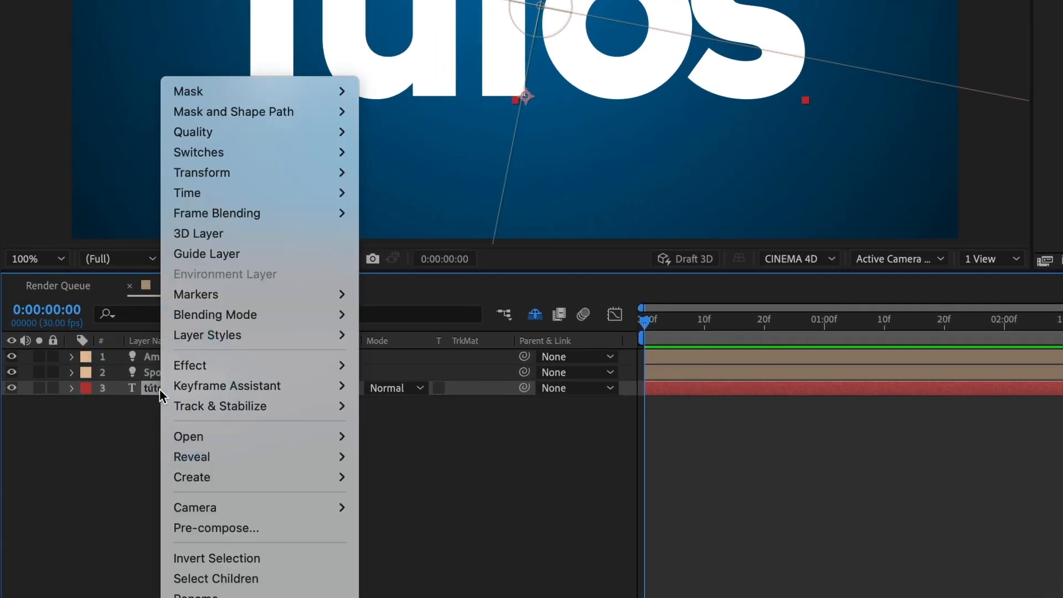
pyautogui.moveTo(193, 474)
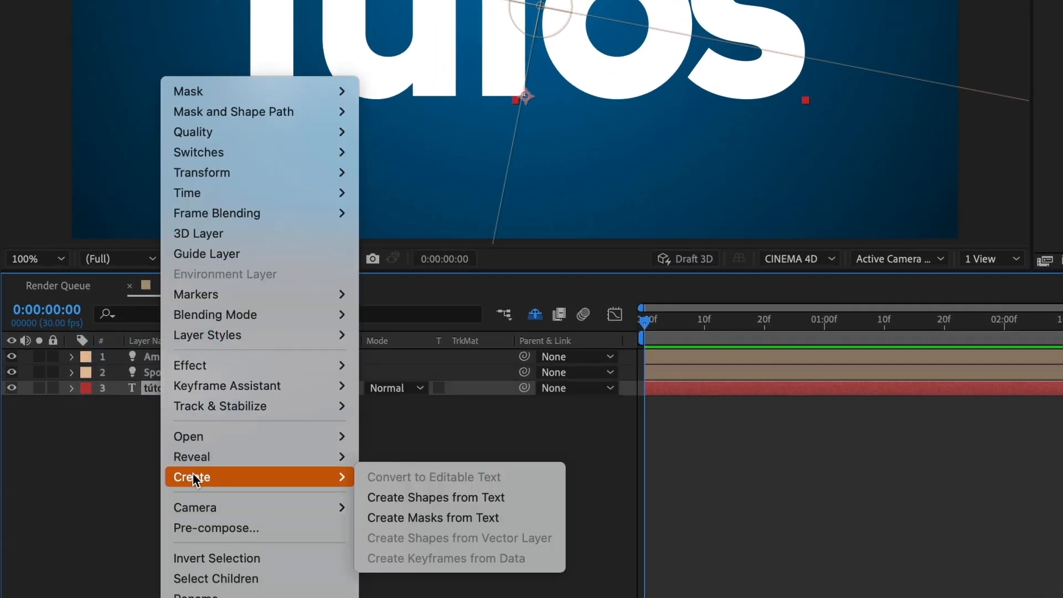
pyautogui.click(515, 500)
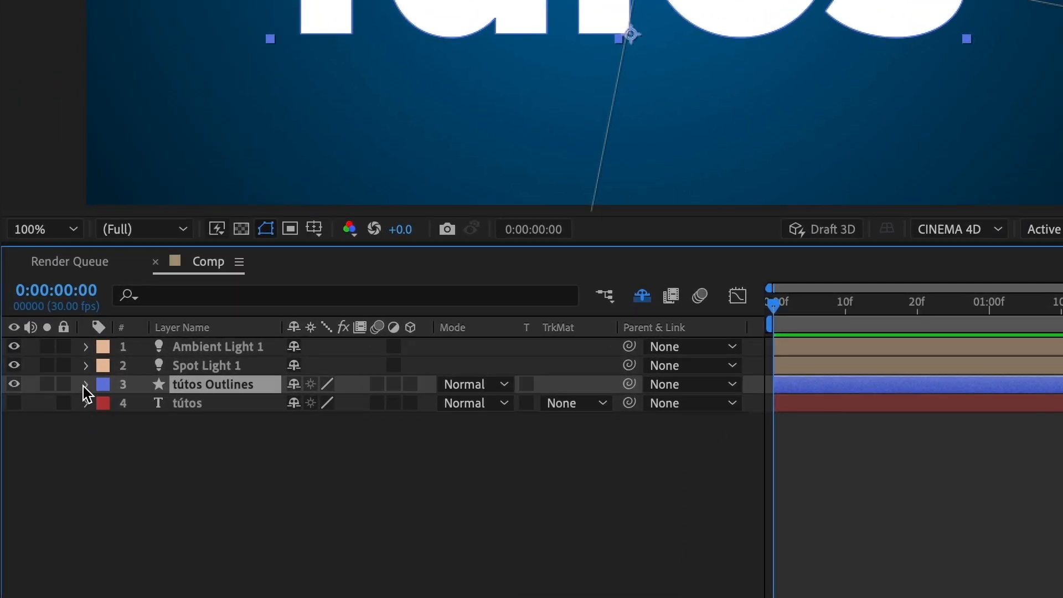
# Reveal the letter groups of the tútos Outlines layer and duplicate the layer four times.
pyautogui.click(85, 385)
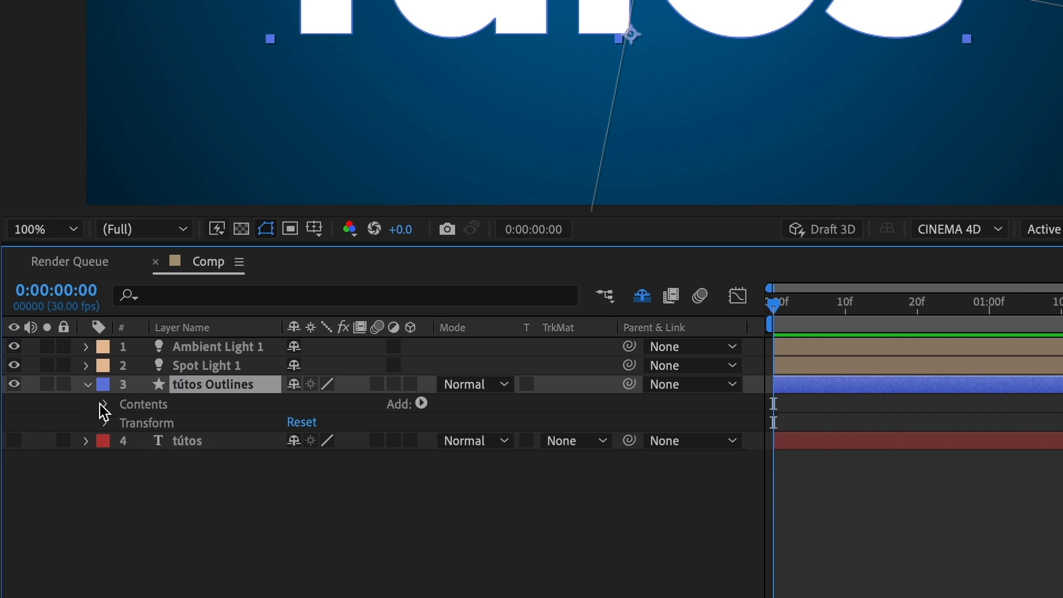
pyautogui.click(103, 404)
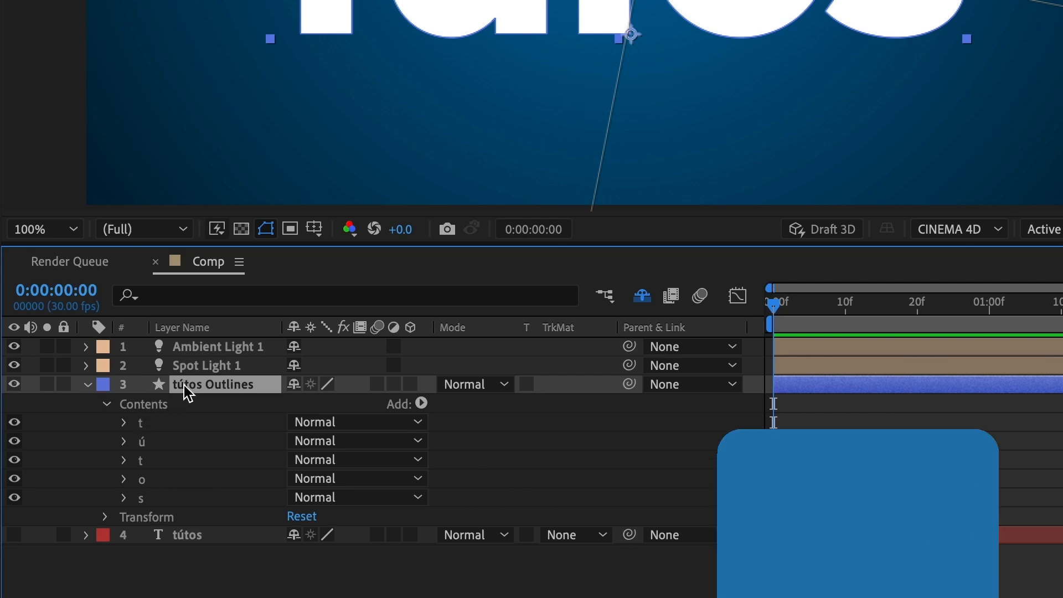
pyautogui.hotkey('ctrl', 'd')
pyautogui.hotkey('ctrl', 'd')
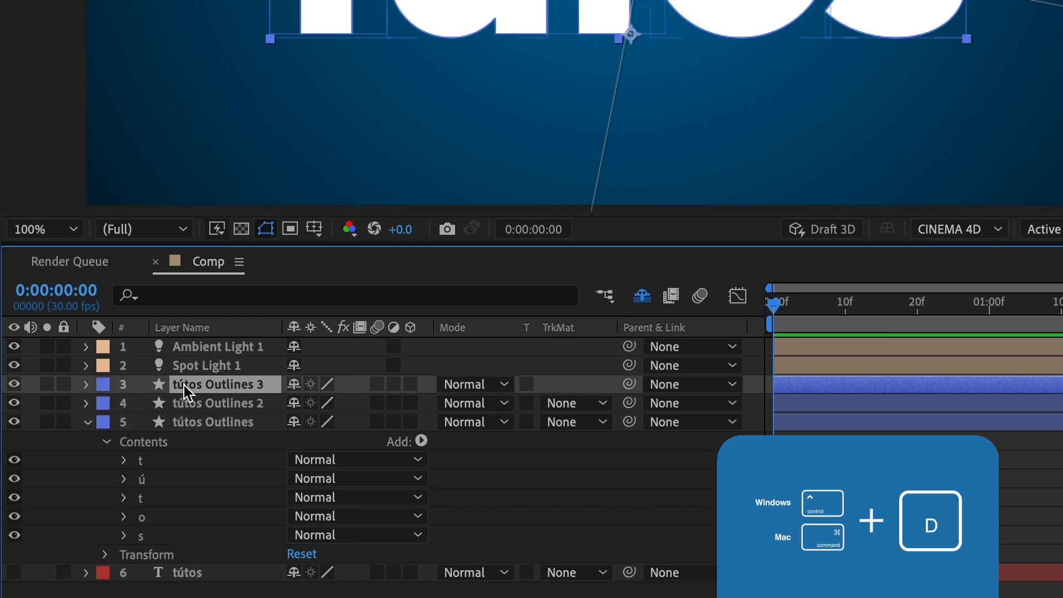
pyautogui.hotkey('ctrl', 'd')
pyautogui.hotkey('ctrl', 'd')
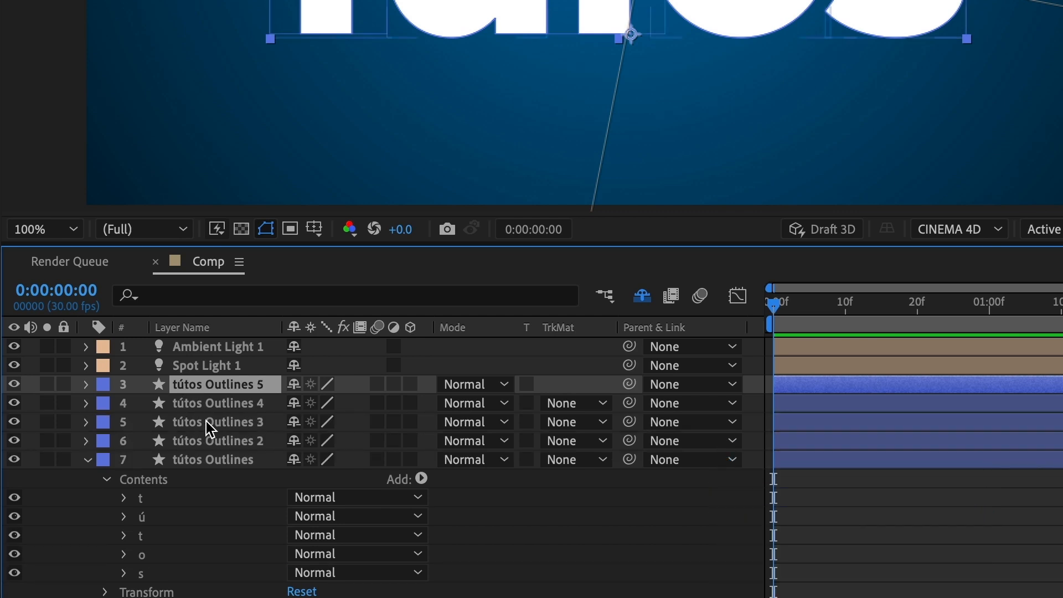
# Rename the original tútos Outlines layer as T and delete all its letter groups except the first t.
pyautogui.click(201, 452)
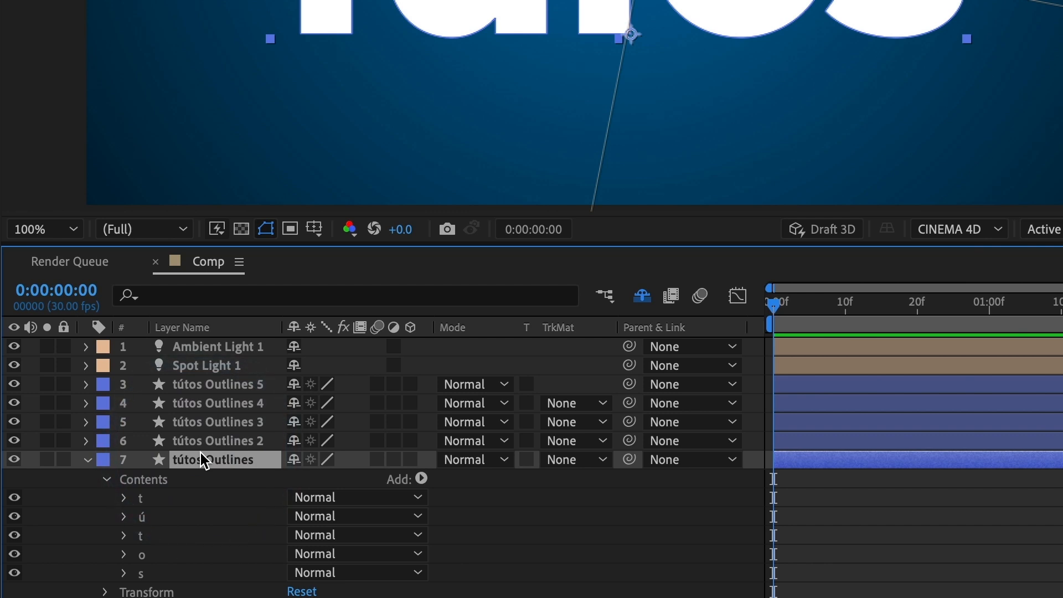
pyautogui.press('Return')
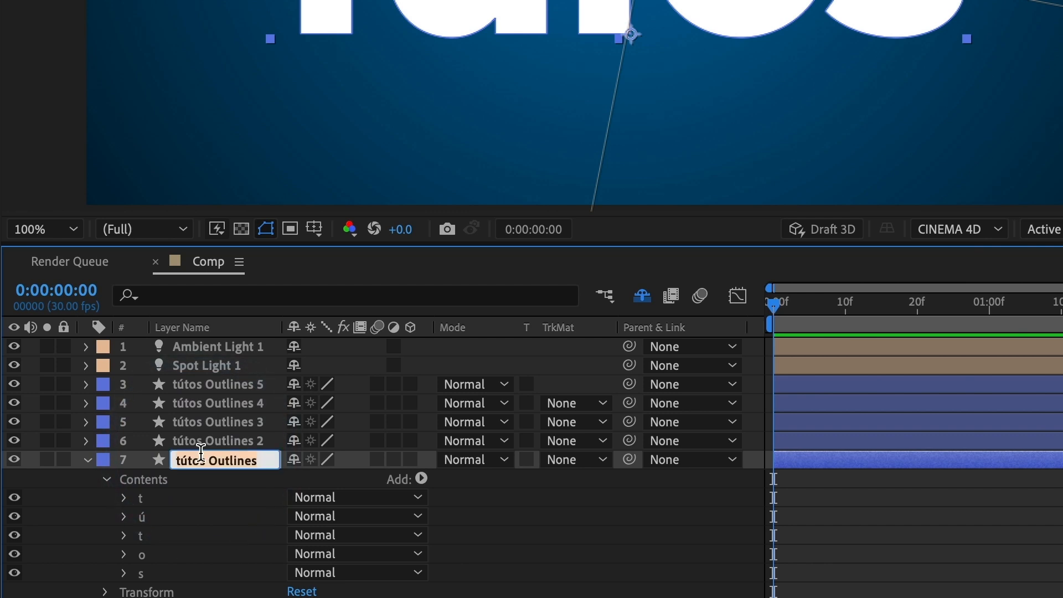
pyautogui.write('T')
pyautogui.press('Return')
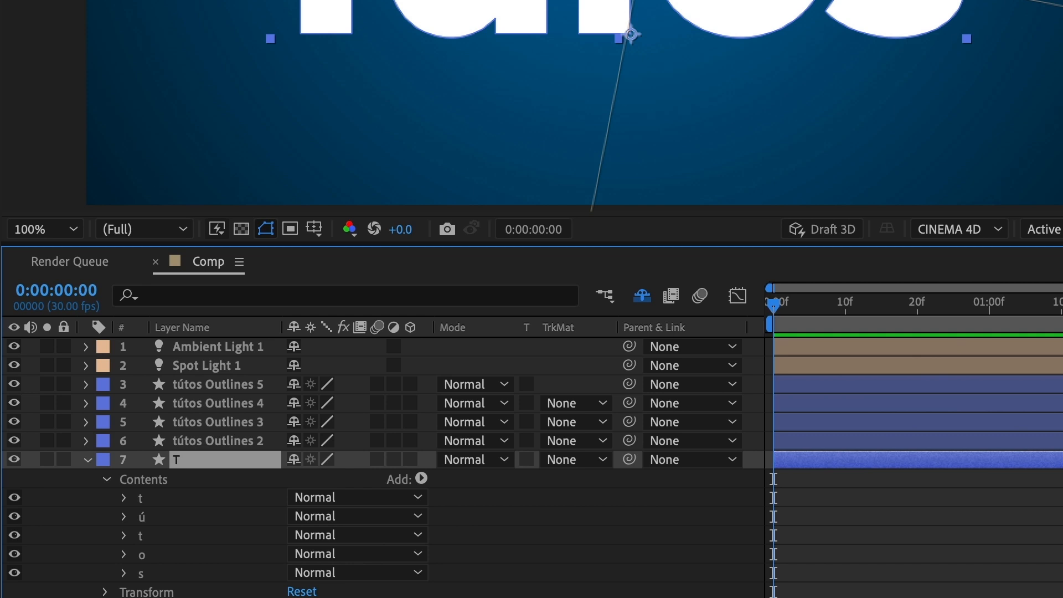
pyautogui.click(149, 523)
pyautogui.keyDown('shift'); pyautogui.click(149, 578); pyautogui.keyUp('shift')
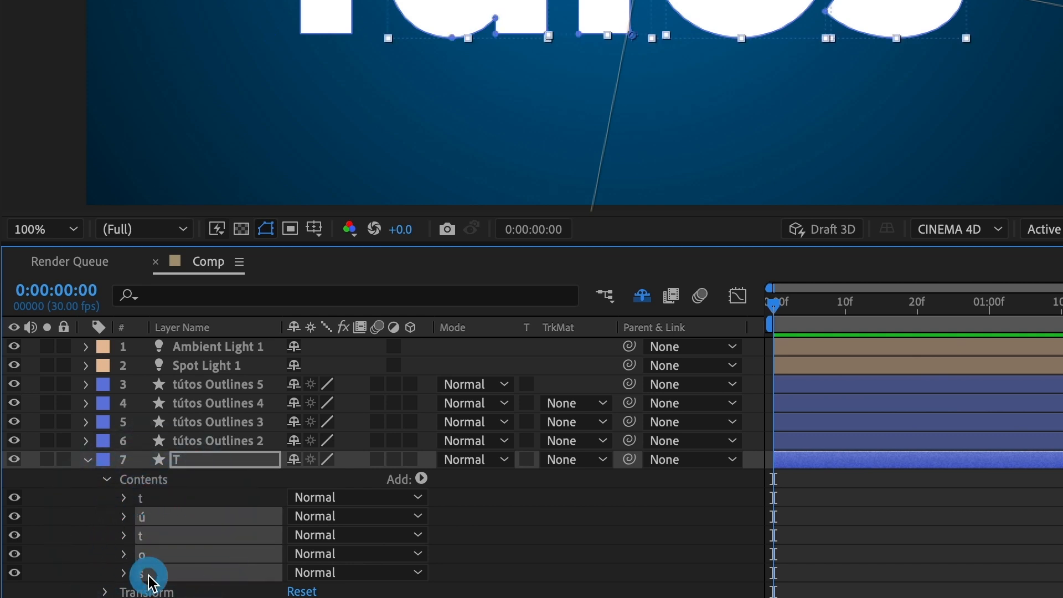
pyautogui.press('BackSpace')
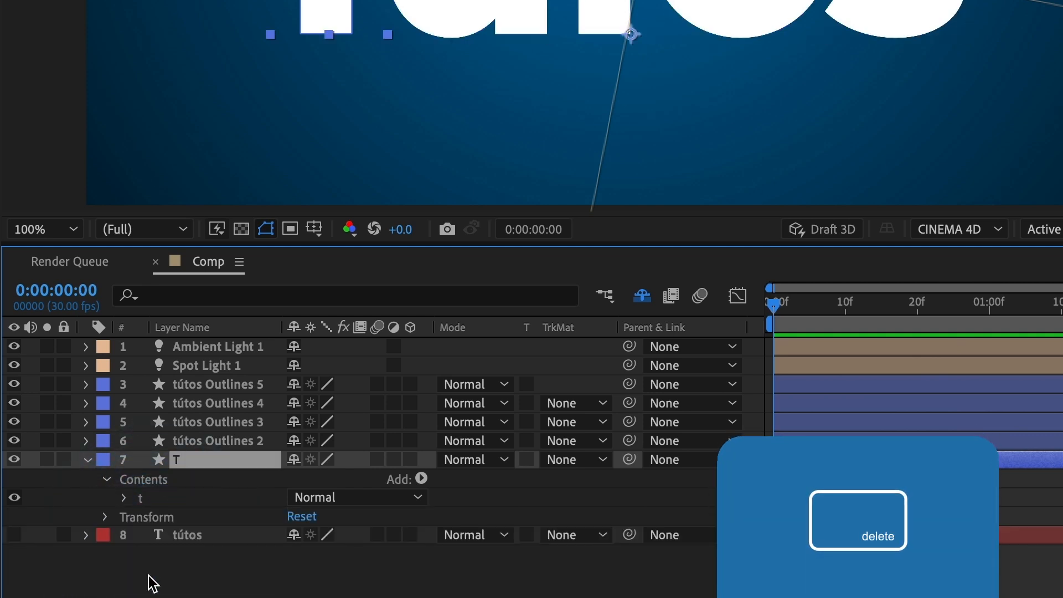
pyautogui.click(87, 459)
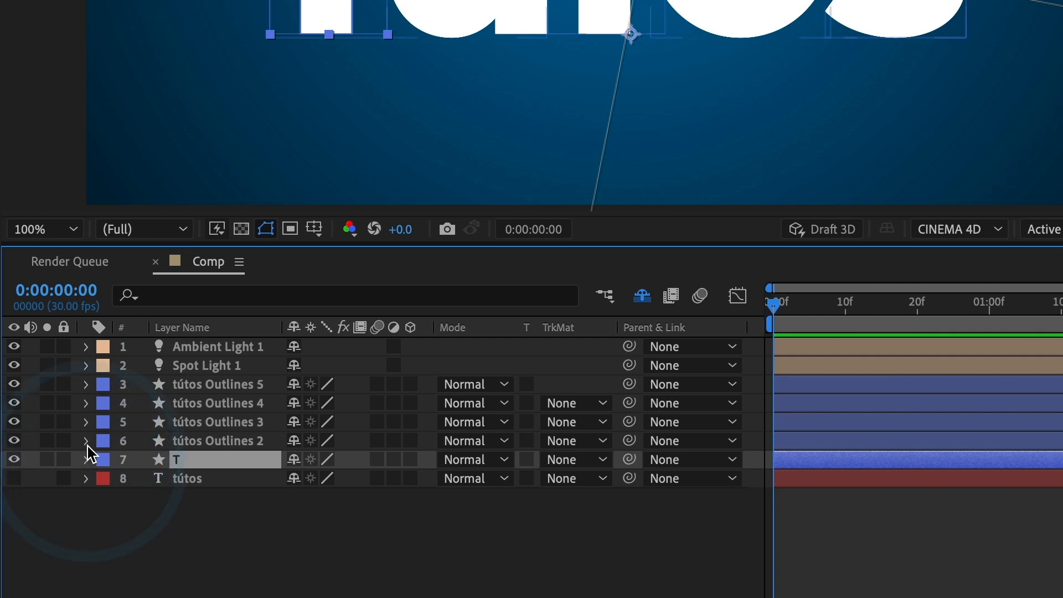
# Delete every letter group except ú from the tútos Outlines 2 layer.
pyautogui.click(86, 443)
pyautogui.click(106, 460)
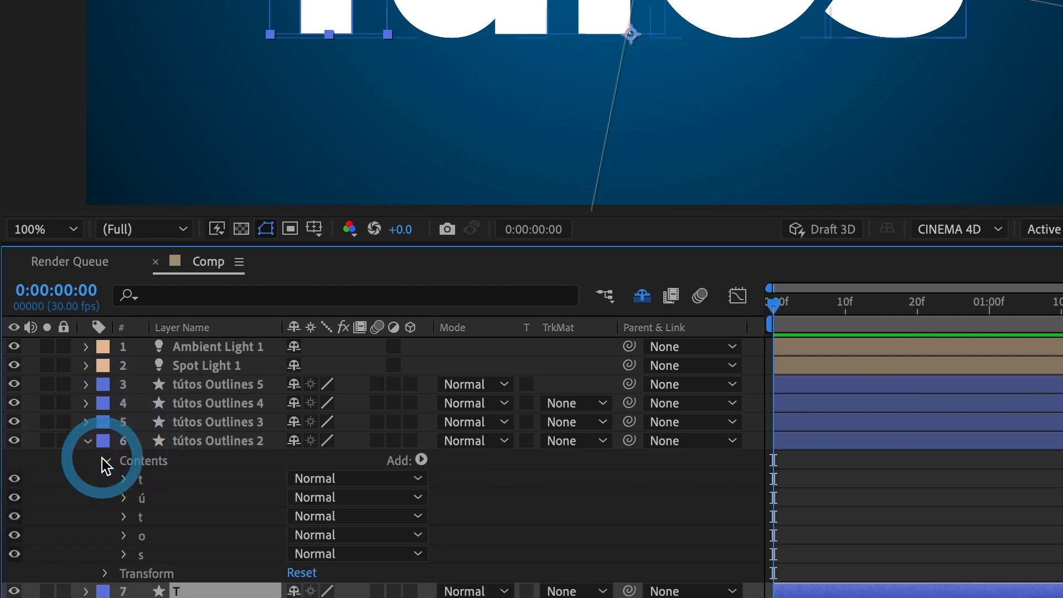
pyautogui.click(139, 480)
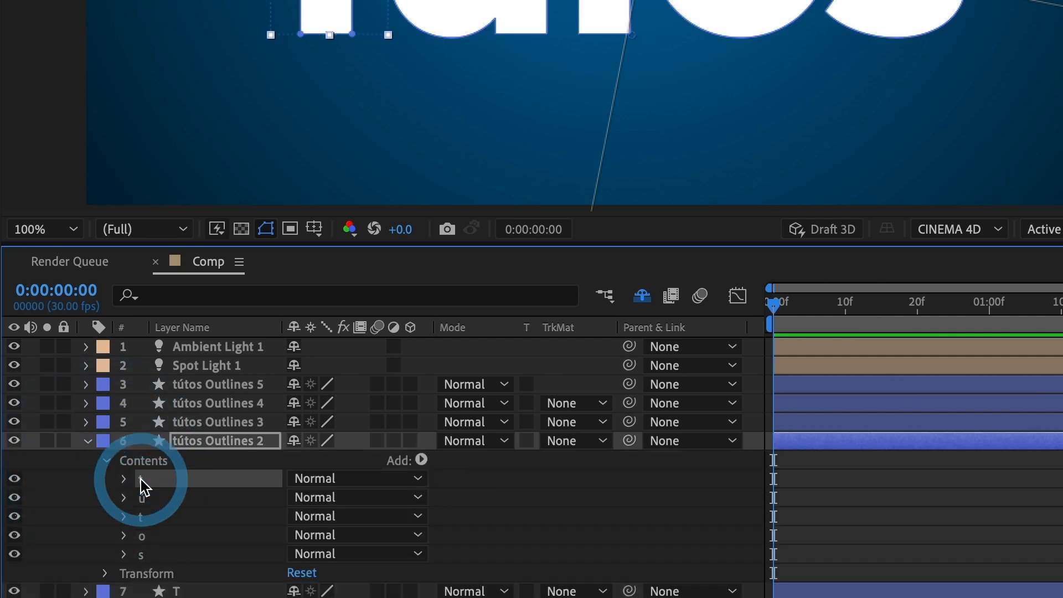
pyautogui.press('Delete')
pyautogui.click(144, 496)
pyautogui.keyDown('shift'); pyautogui.click(152, 532); pyautogui.keyUp('shift')
pyautogui.press('Delete')
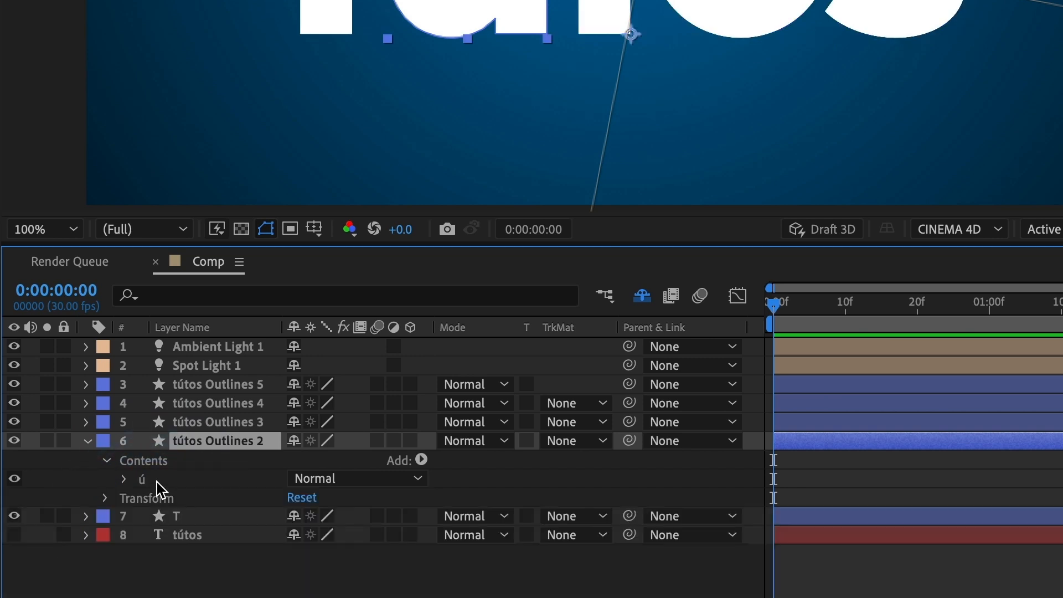
# Rename the tútos Outlines 2 layer as U and collapse its contents.
pyautogui.click(209, 441)
pyautogui.press('Return')
pyautogui.write('u')
pyautogui.press('Return')
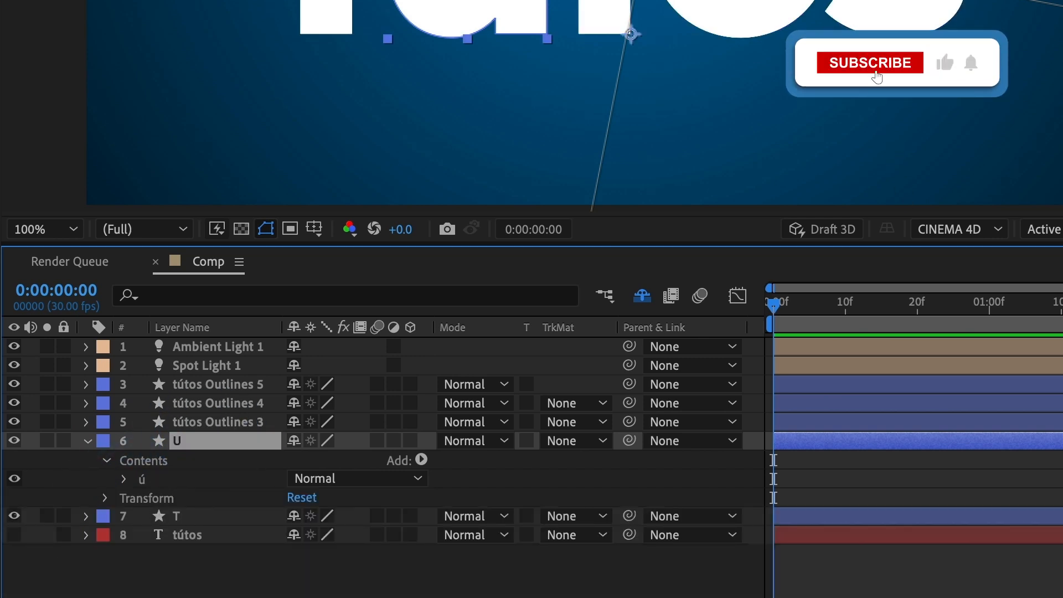
pyautogui.click(87, 441)
# Rename the tútos Outlines 3 layer as T and delete all its letter groups except the second t.
pyautogui.click(182, 422)
pyautogui.press('Return')
pyautogui.write('T')
pyautogui.click(87, 423)
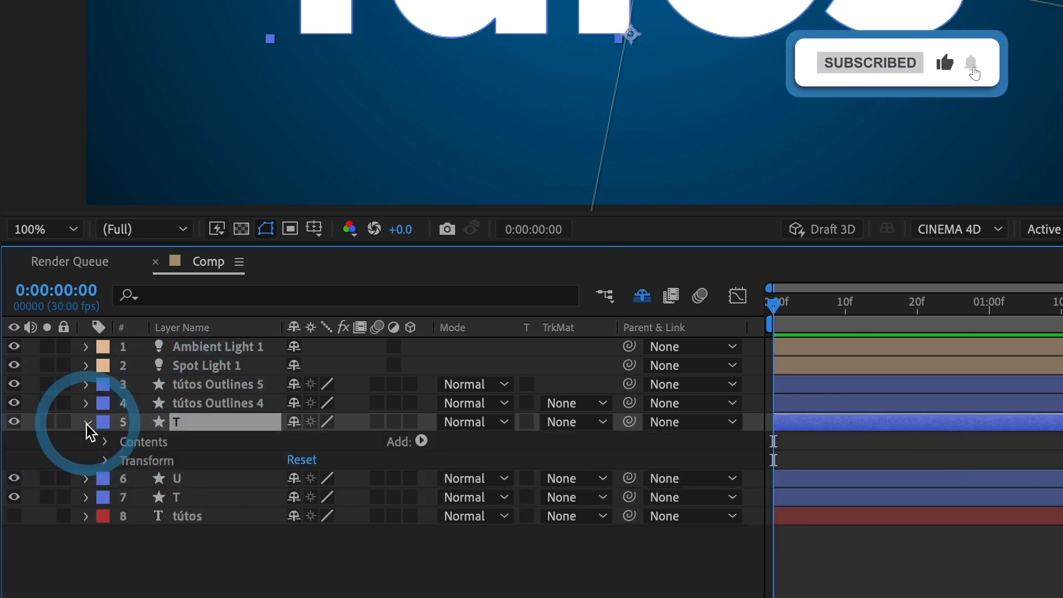
pyautogui.click(106, 441)
pyautogui.click(135, 460)
pyautogui.keyDown('shift'); pyautogui.click(142, 479); pyautogui.keyUp('shift')
pyautogui.press('Delete')
pyautogui.click(144, 479)
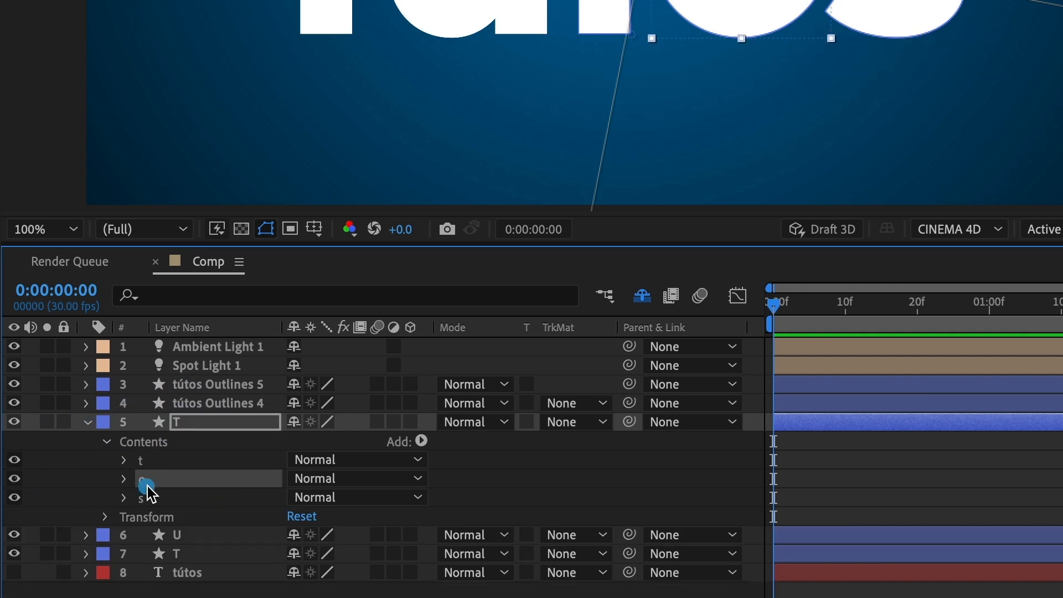
pyautogui.keyDown('shift'); pyautogui.click(146, 495); pyautogui.keyUp('shift')
pyautogui.press('Delete')
pyautogui.click(87, 422)
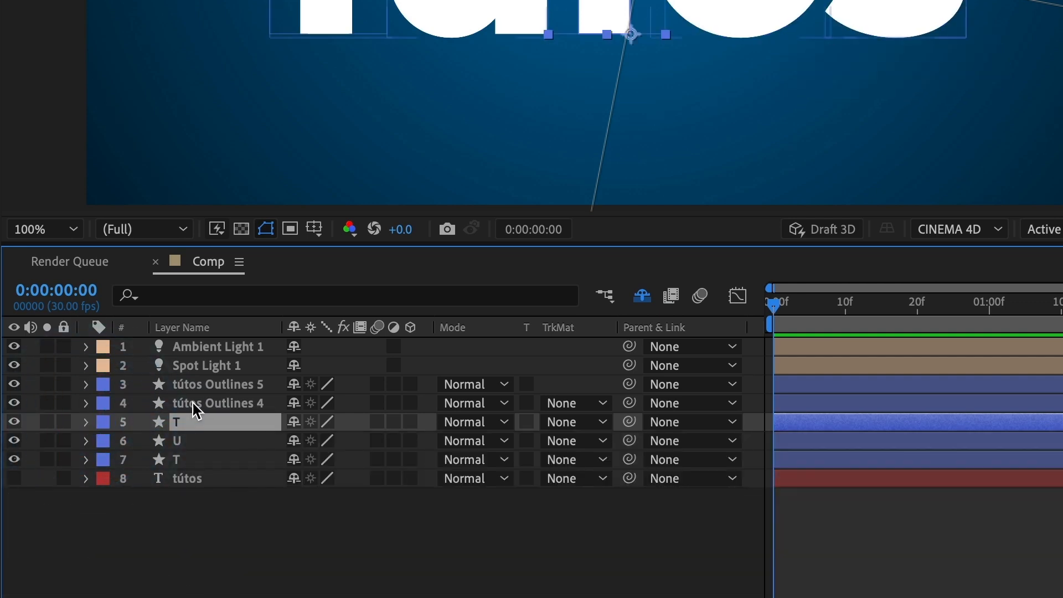
# Rename the tútos Outlines 4 layer as O and delete all its letter groups except o.
pyautogui.click(199, 403)
pyautogui.press('Return')
pyautogui.write('O')
pyautogui.click(86, 403)
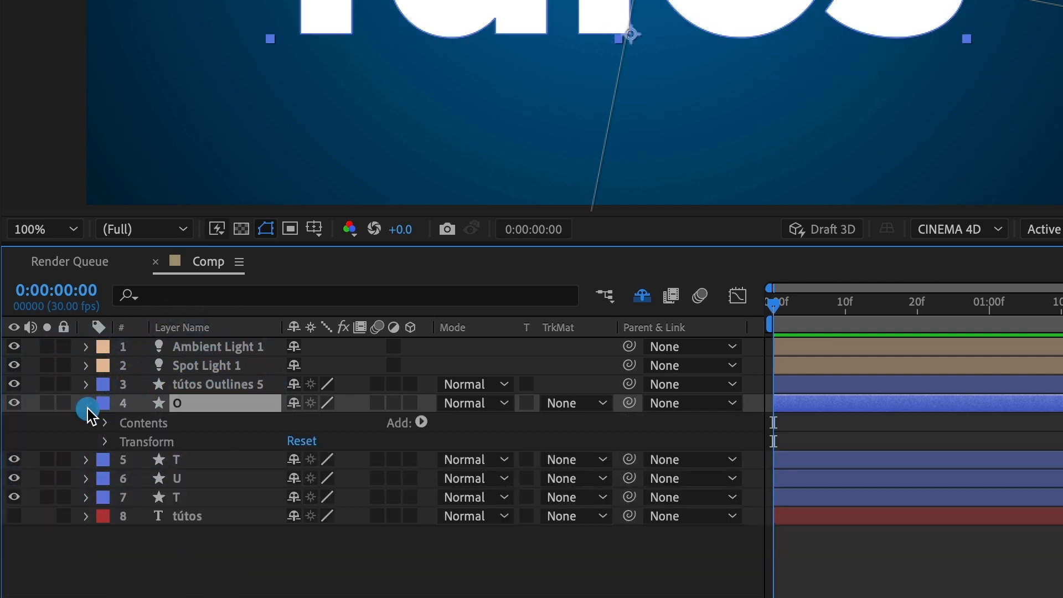
pyautogui.click(105, 423)
pyautogui.click(138, 441)
pyautogui.keyDown('shift'); pyautogui.click(146, 477); pyautogui.keyUp('shift')
pyautogui.press('Delete')
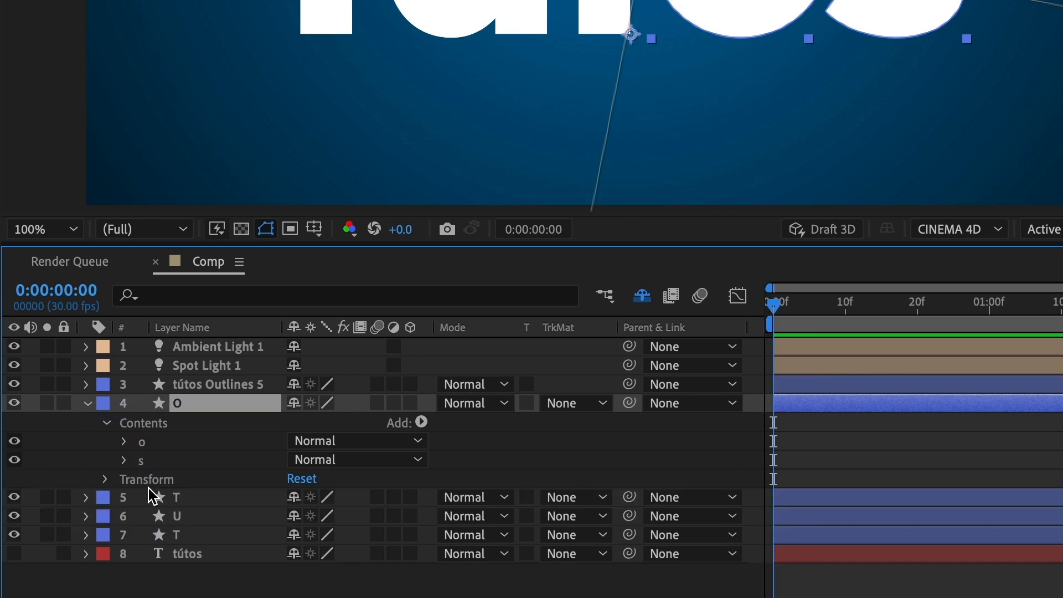
pyautogui.click(145, 466)
pyautogui.press('Delete')
pyautogui.click(87, 403)
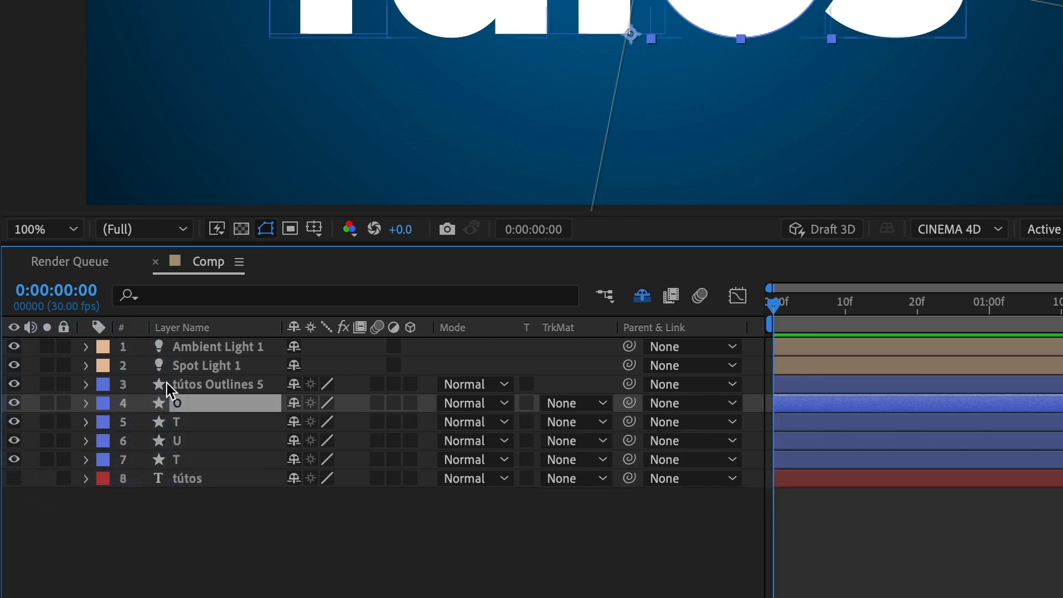
# Rename the tútos Outlines 5 layer as S and delete all its letter groups except s.
pyautogui.click(188, 383)
pyautogui.press('Return')
pyautogui.write('s')
pyautogui.press('Return')
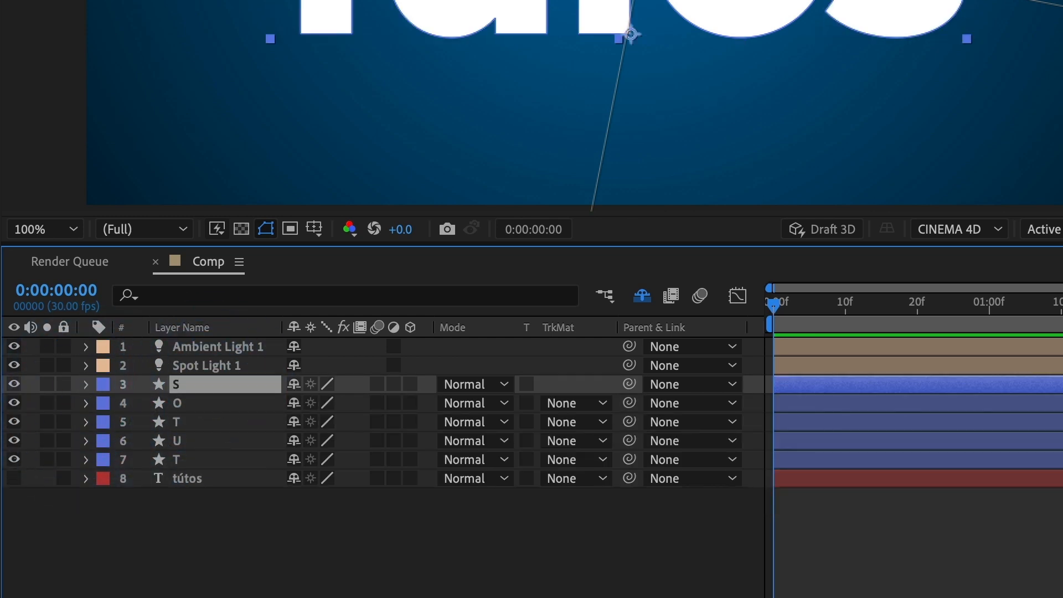
pyautogui.click(86, 384)
pyautogui.click(106, 403)
pyautogui.click(136, 422)
pyautogui.keyDown('shift'); pyautogui.click(145, 479); pyautogui.keyUp('shift')
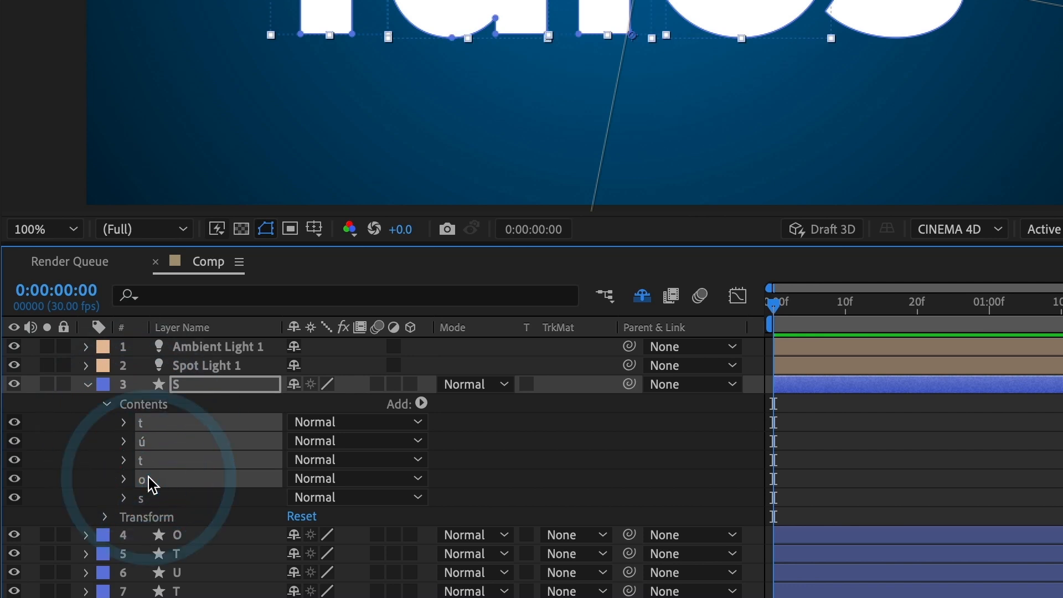
pyautogui.press('Delete')
pyautogui.click(87, 385)
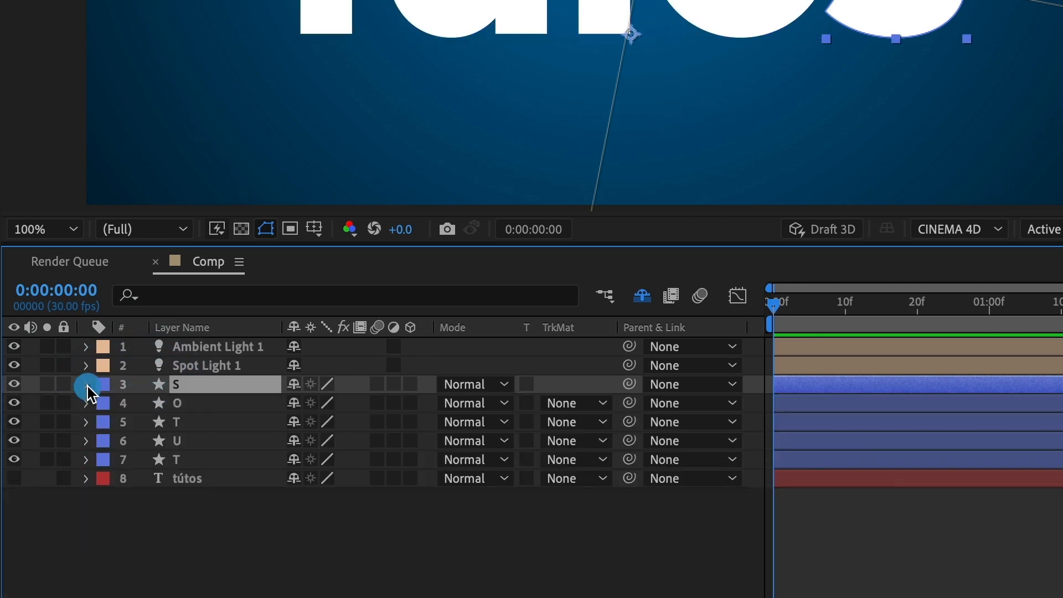
# Turn the five letter layers S, O, T, U and T into 3D layers and choose CINEMA 4D as the renderer.
pyautogui.keyDown('shift'); pyautogui.click(181, 461); pyautogui.keyUp('shift')
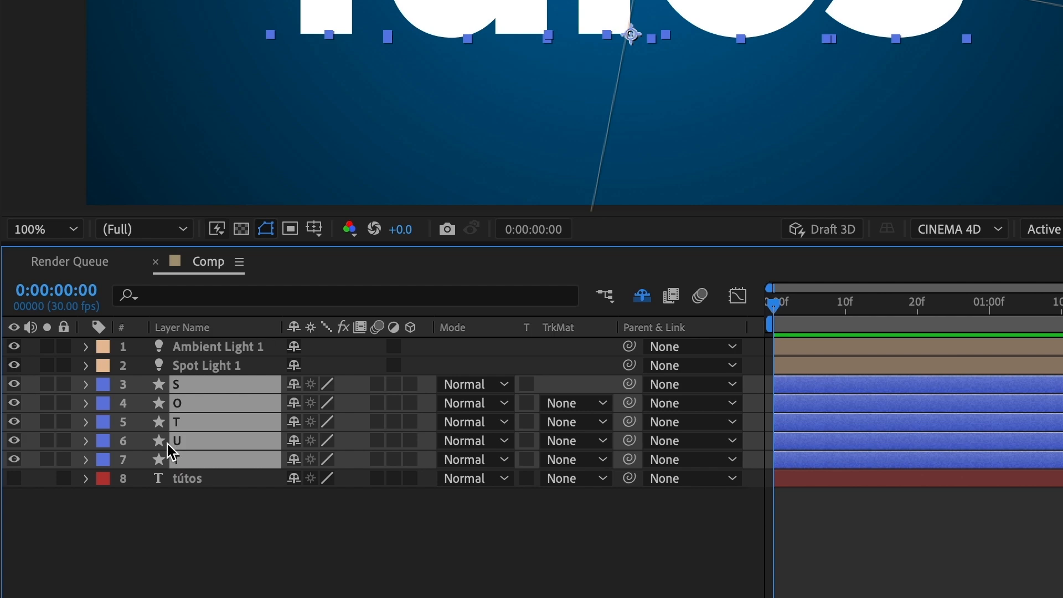
pyautogui.click(411, 386)
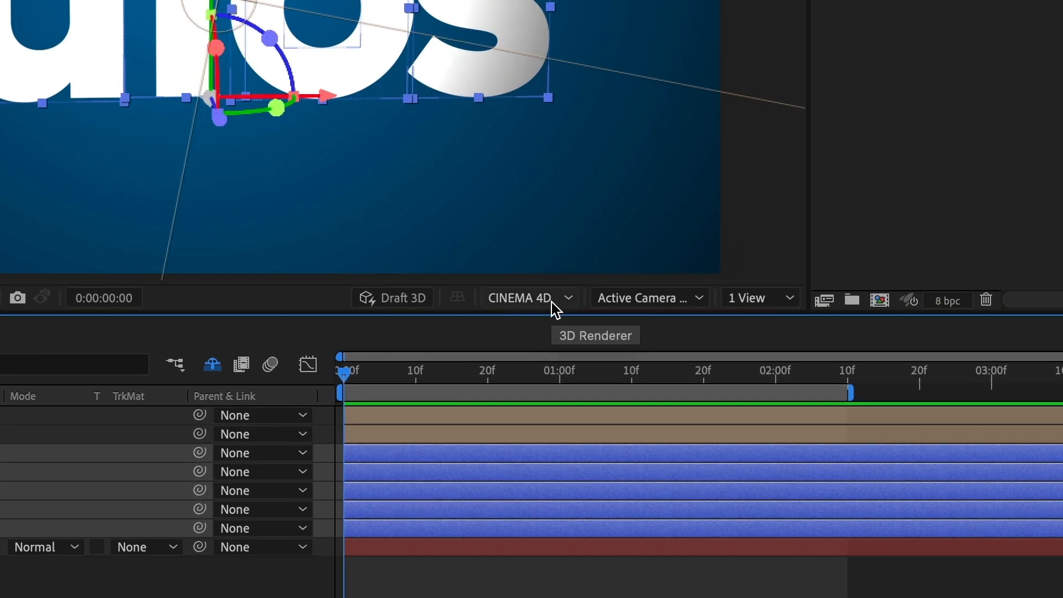
pyautogui.click(653, 351)
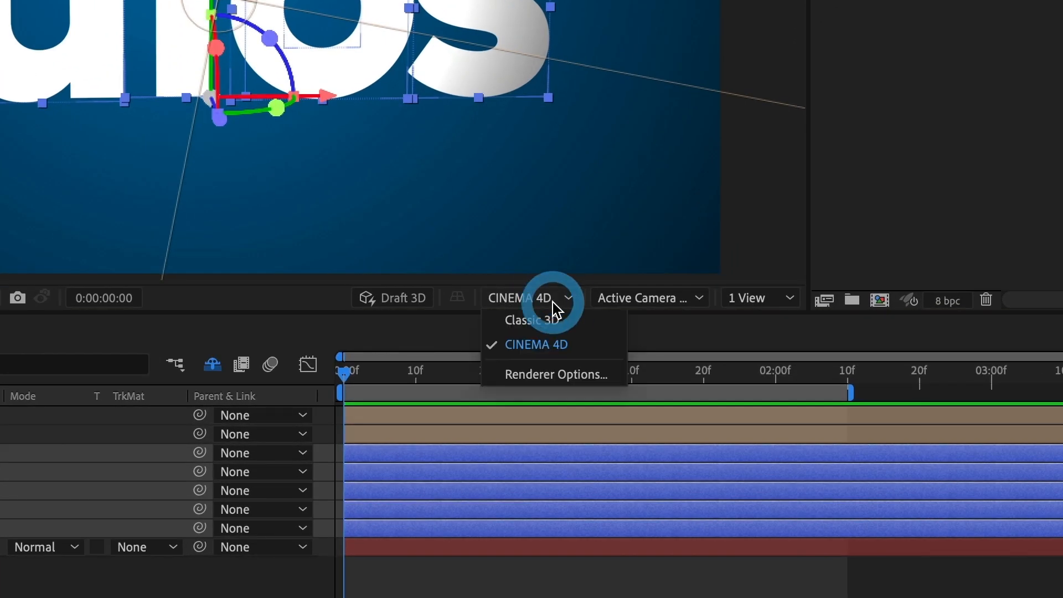
pyautogui.click(535, 345)
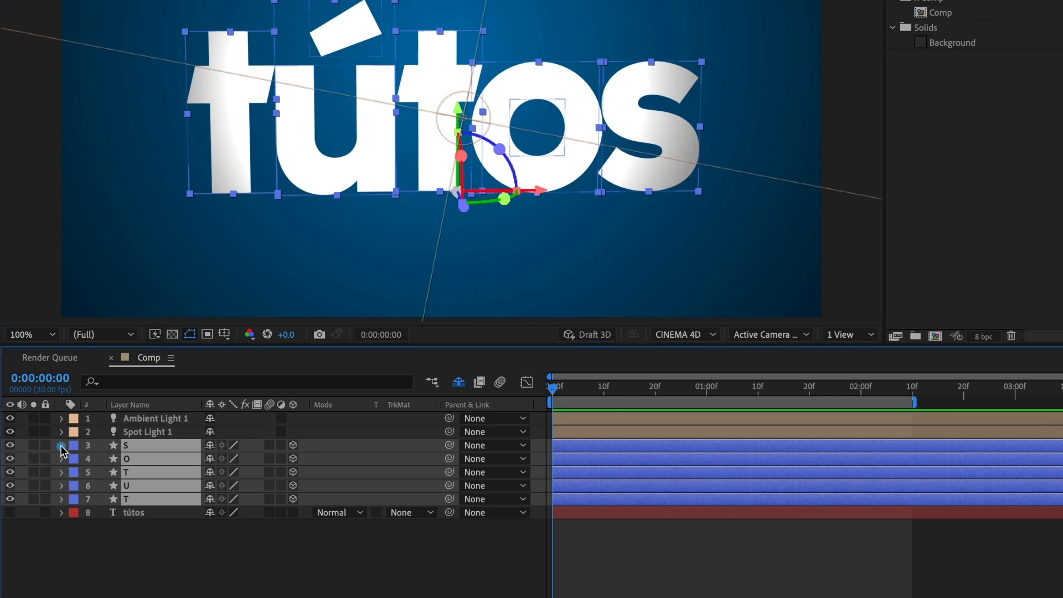
# Set the extrusion depth of all five selected letter layers to 200 in their geometry options.
pyautogui.click(61, 445)
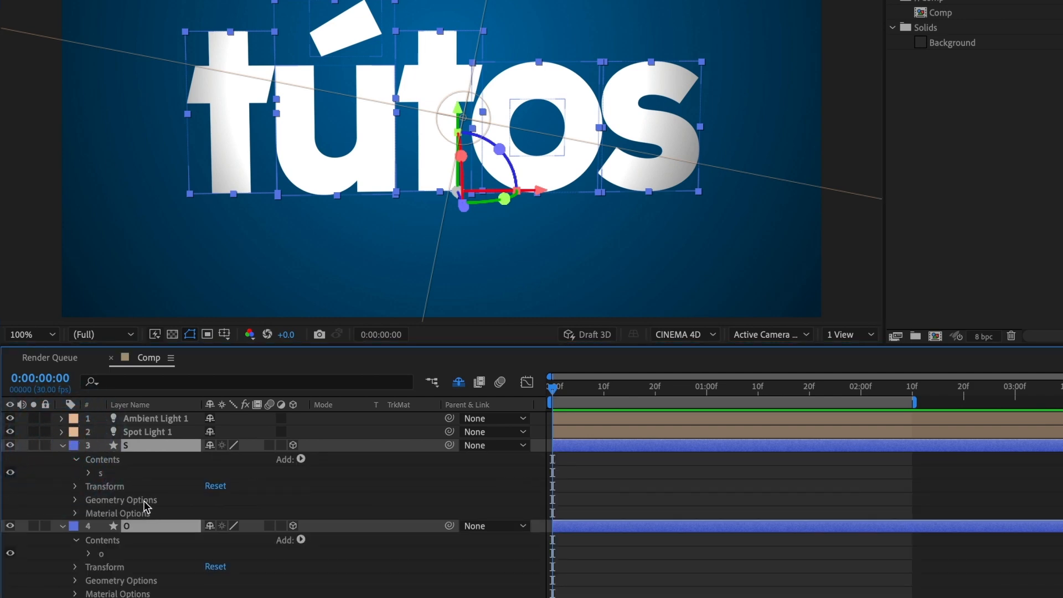
pyautogui.click(76, 499)
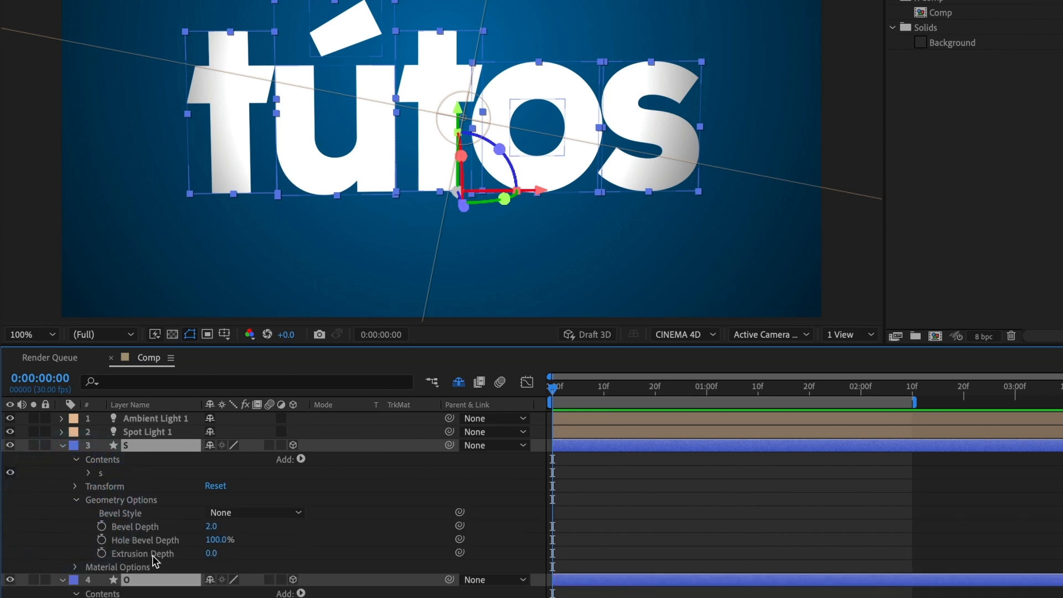
pyautogui.click(212, 554)
pyautogui.write('200')
pyautogui.press('Return')
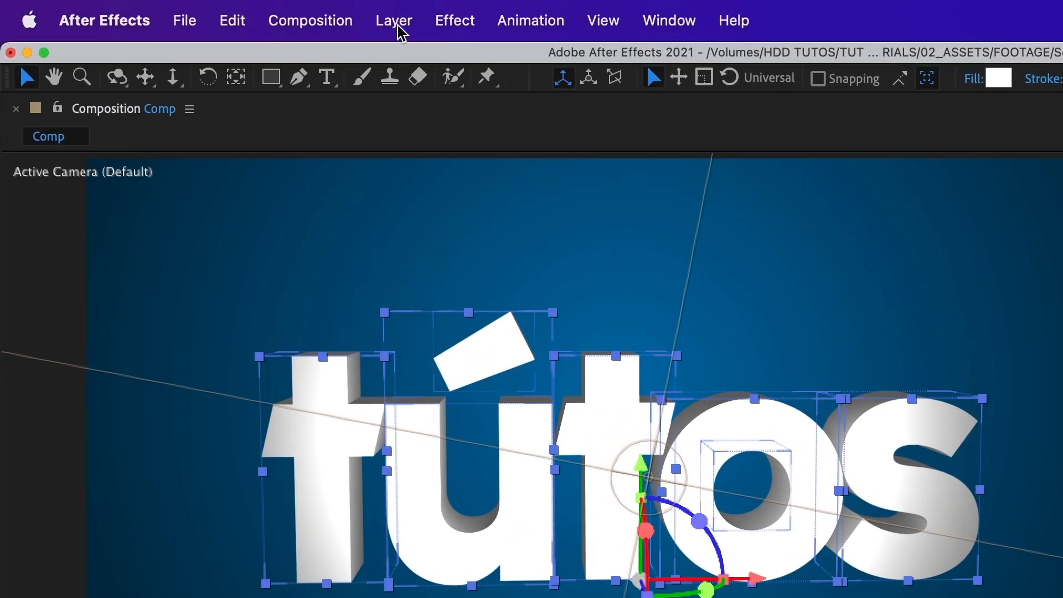
# Add a two-node camera with the 35mm preset and show the composition in 2 Views.
pyautogui.click(395, 22)
pyautogui.moveTo(404, 74)
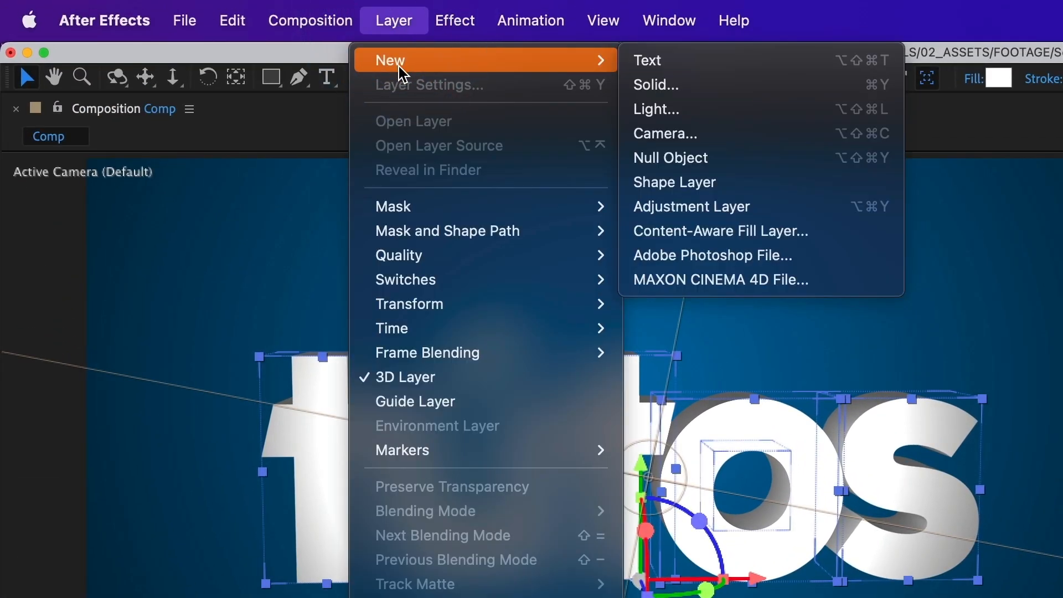
pyautogui.click(695, 135)
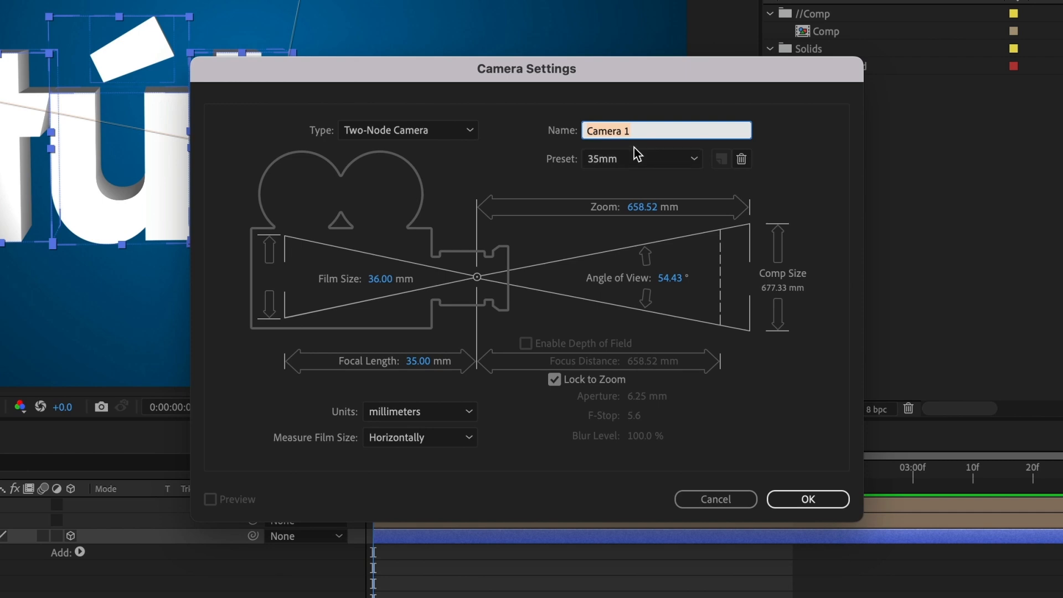
pyautogui.click(811, 498)
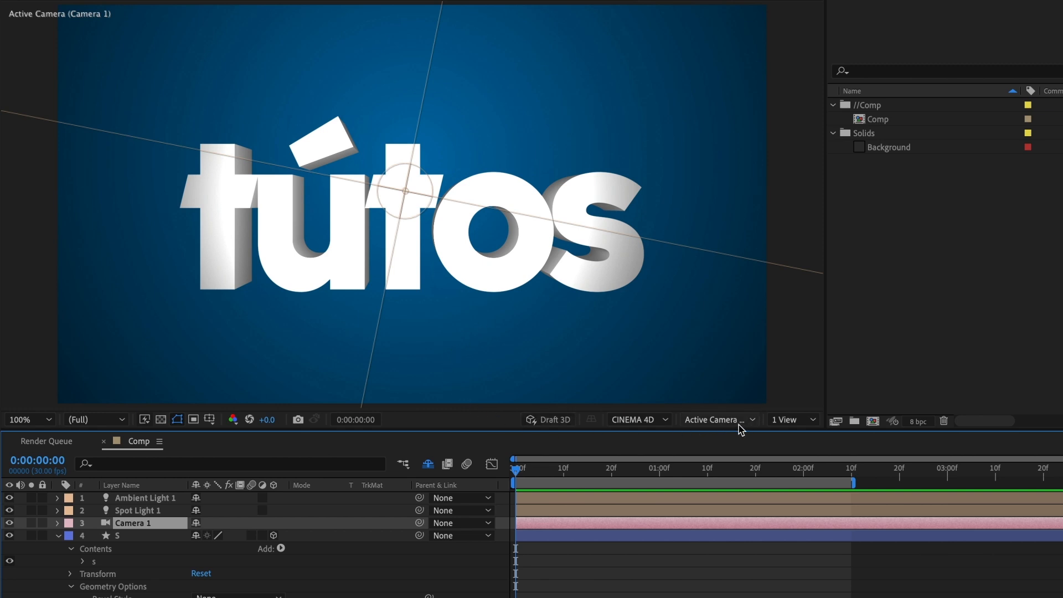
pyautogui.click(789, 421)
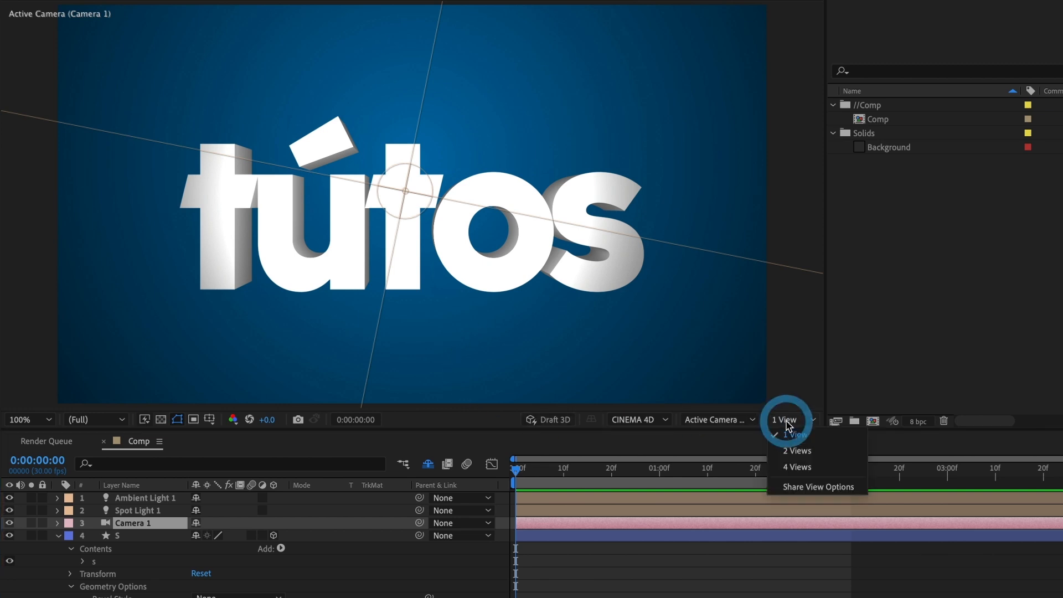
pyautogui.click(796, 452)
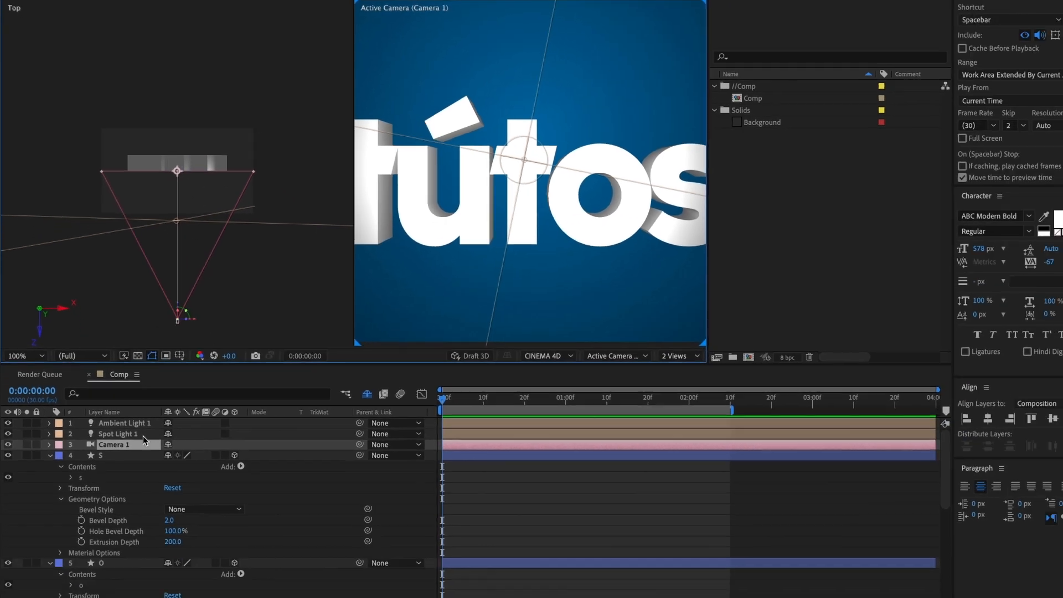
# Set Position keyframes on all five letter layers, S, O, T, U and T, at 0:00:01:27.
pyautogui.click(136, 535)
pyautogui.scroll(-10, 136, 535)
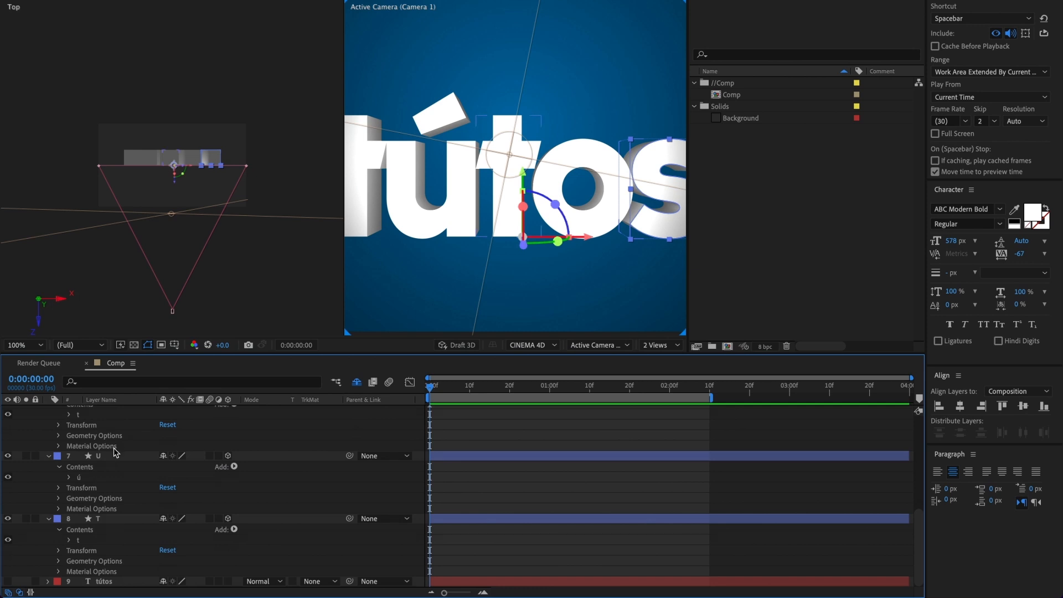
pyautogui.keyDown('shift'); pyautogui.click(102, 517); pyautogui.keyUp('shift')
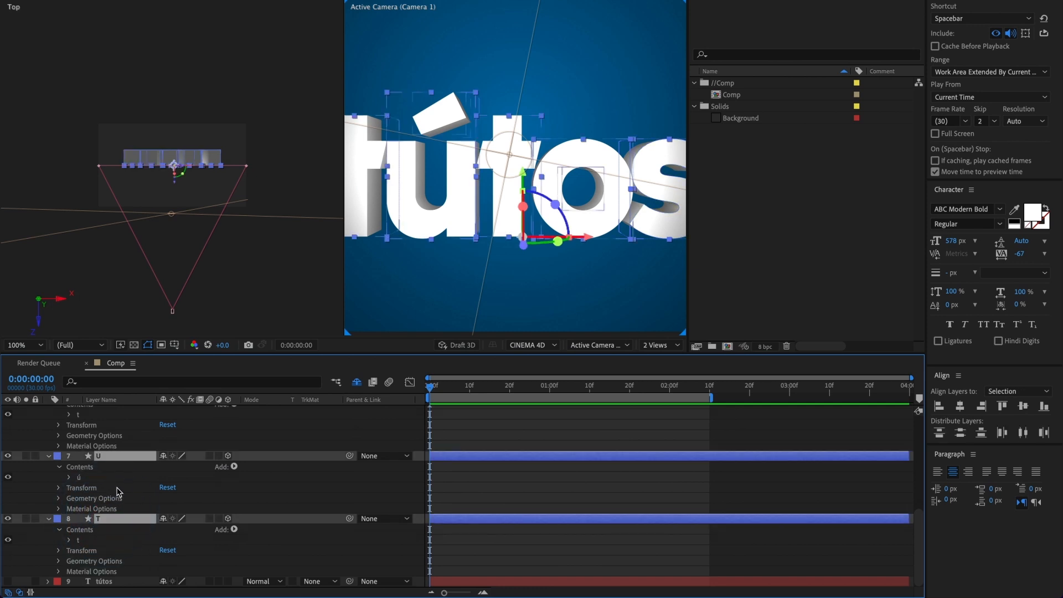
pyautogui.scroll(-2, 481, 271)
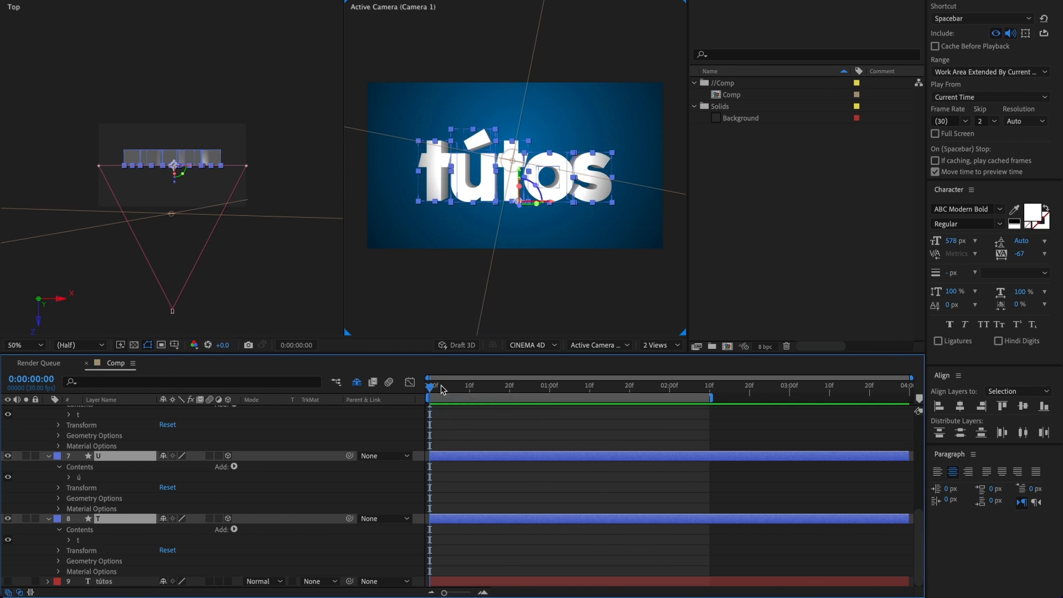
pyautogui.moveTo(441, 389); pyautogui.dragTo(656, 392)
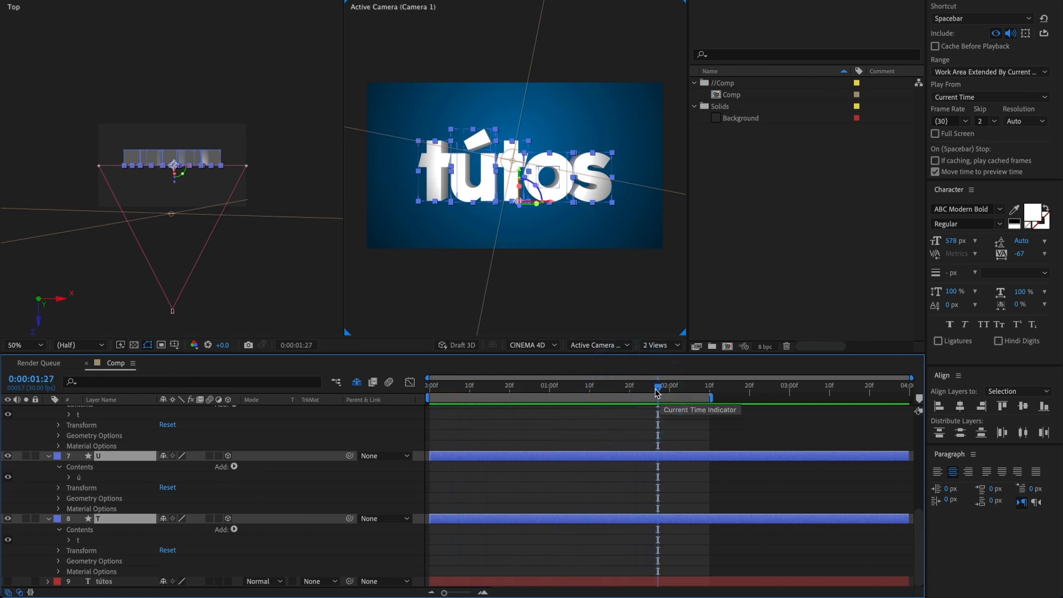
pyautogui.press('p')
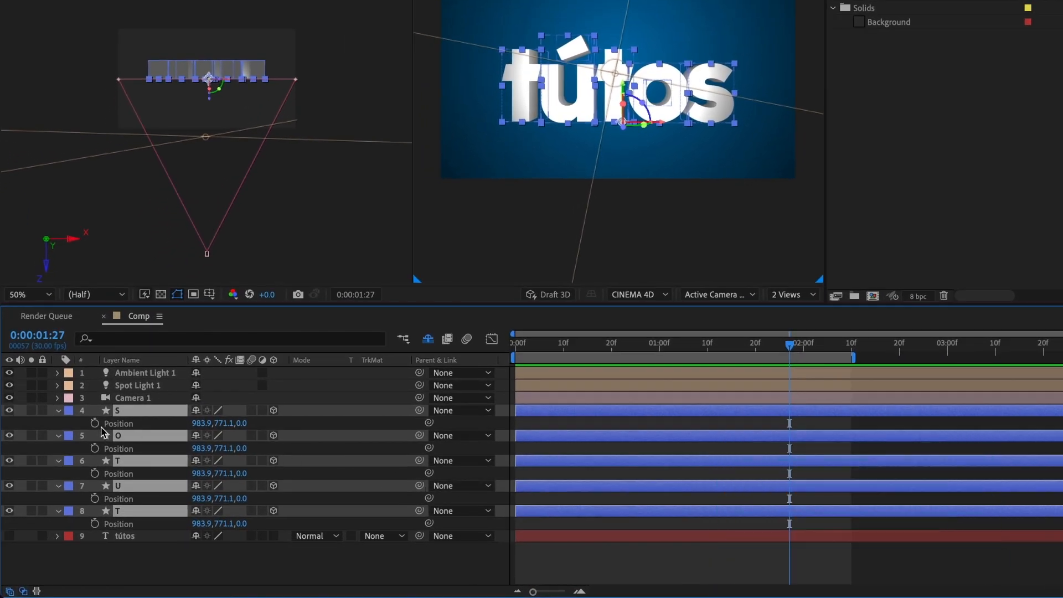
pyautogui.click(96, 424)
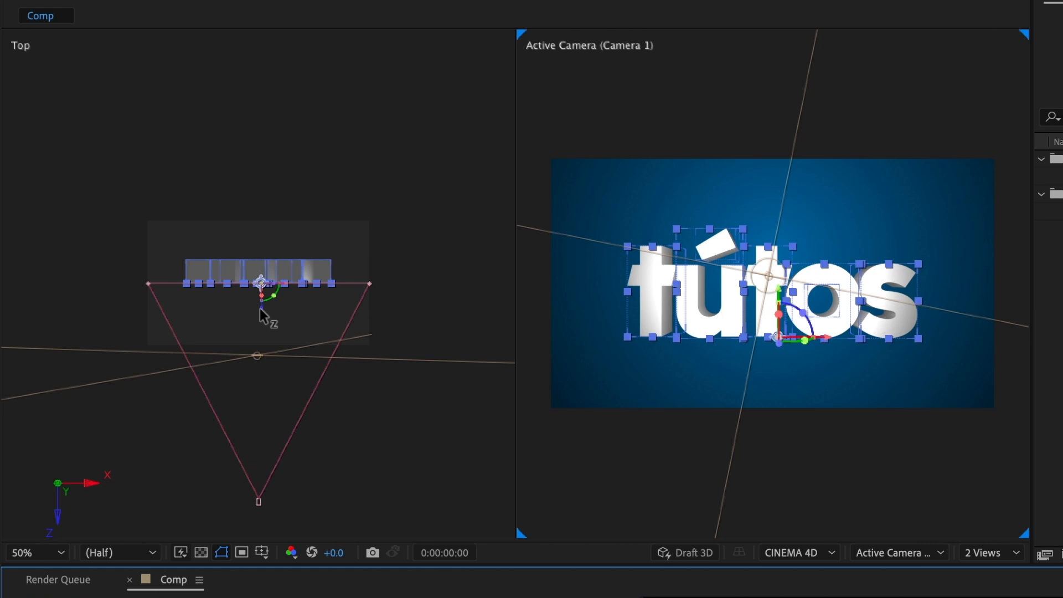
# At 0:00:00:00, move the five letter layers in the Top view past the camera to position 1111.9, 771.1, -1920.0.
pyautogui.scroll(1, 264, 376)
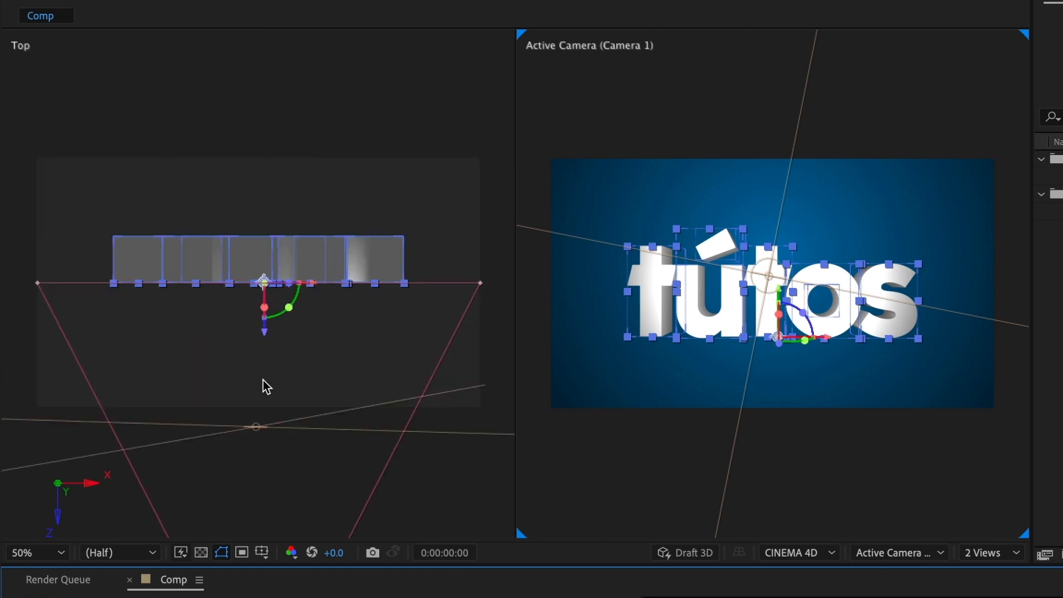
pyautogui.moveTo(293, 449); pyautogui.dragTo(297, 290)
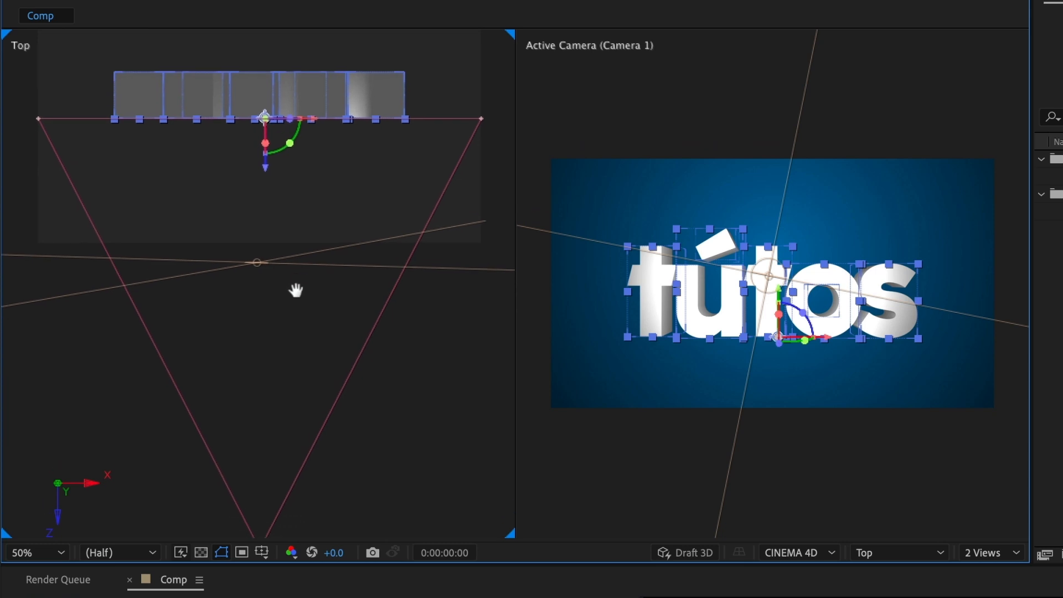
pyautogui.moveTo(265, 169); pyautogui.dragTo(260, 446)
pyautogui.press(',')
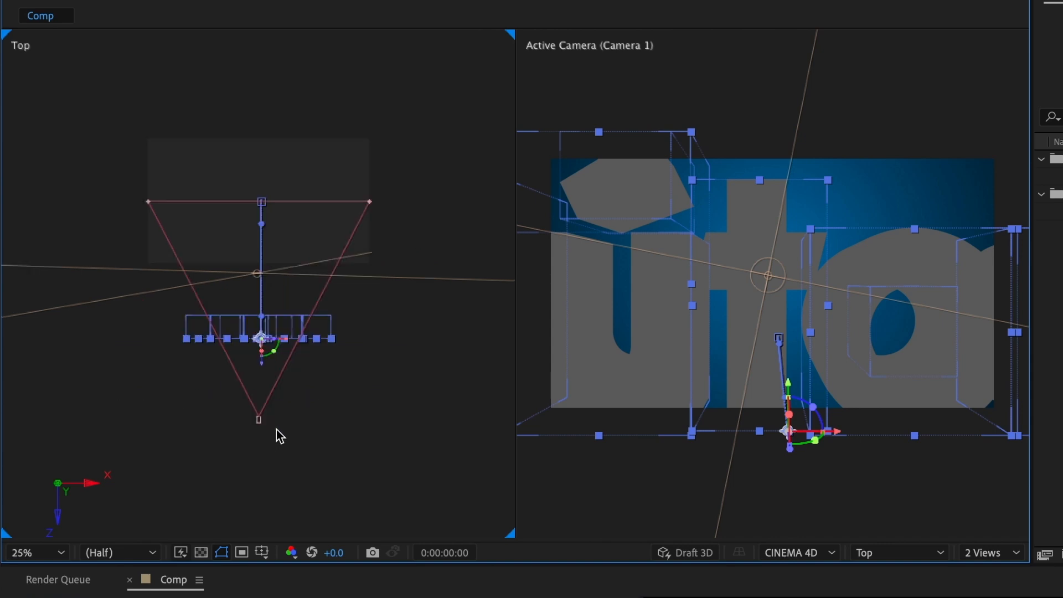
pyautogui.moveTo(263, 366); pyautogui.dragTo(294, 323)
pyautogui.press('.')
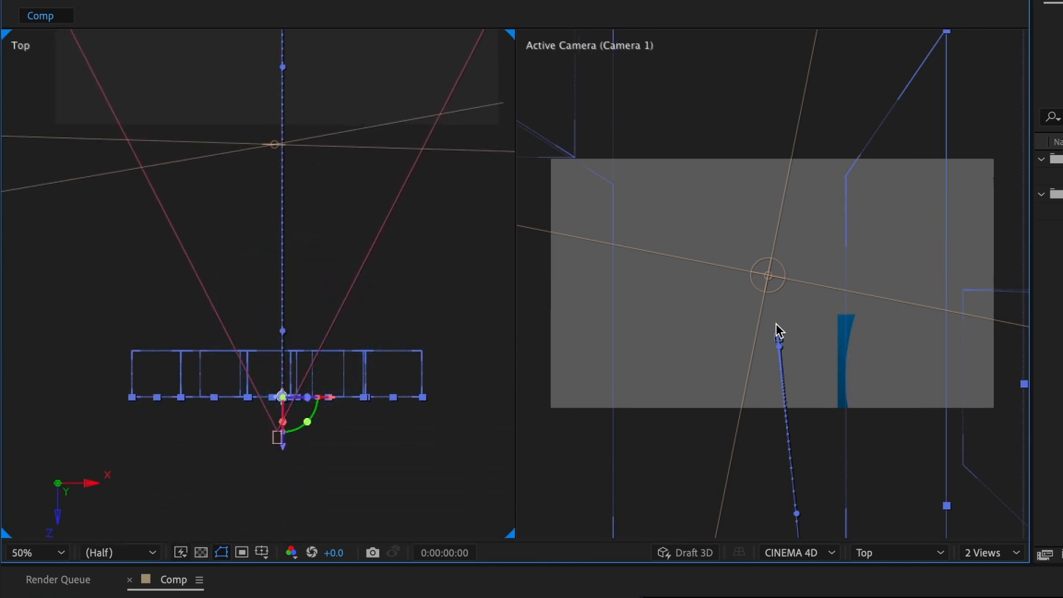
pyautogui.moveTo(331, 398); pyautogui.dragTo(355, 395)
pyautogui.moveTo(307, 454); pyautogui.dragTo(308, 493)
pyautogui.moveTo(357, 451); pyautogui.dragTo(362, 447)
pyautogui.moveTo(518, 470); pyautogui.dragTo(487, 481)
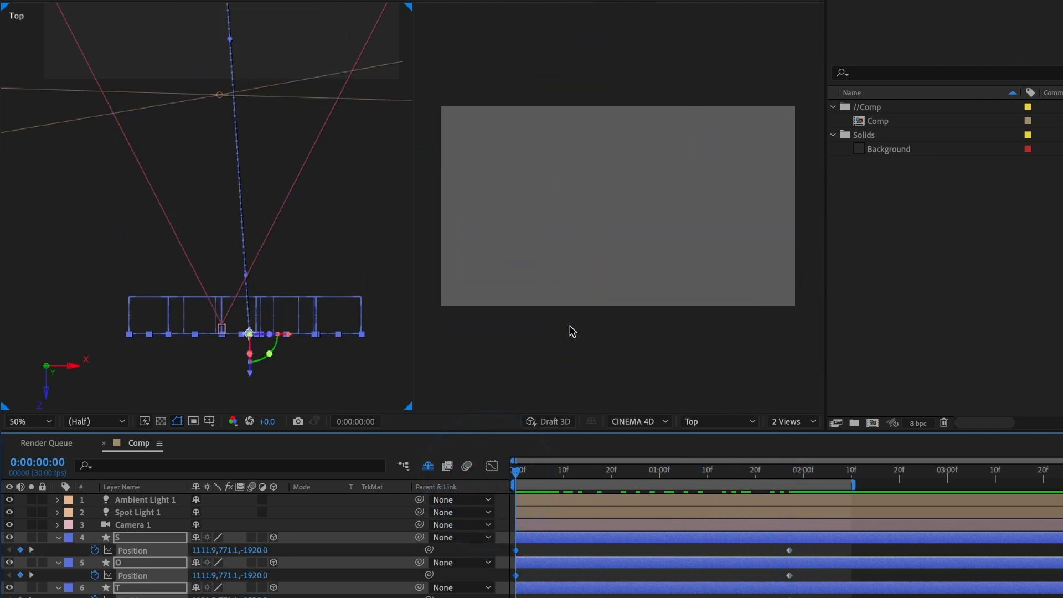
# Preview the letters' fly-in animation and scrub through it to 0:00:01:15.
pyautogui.press('space')
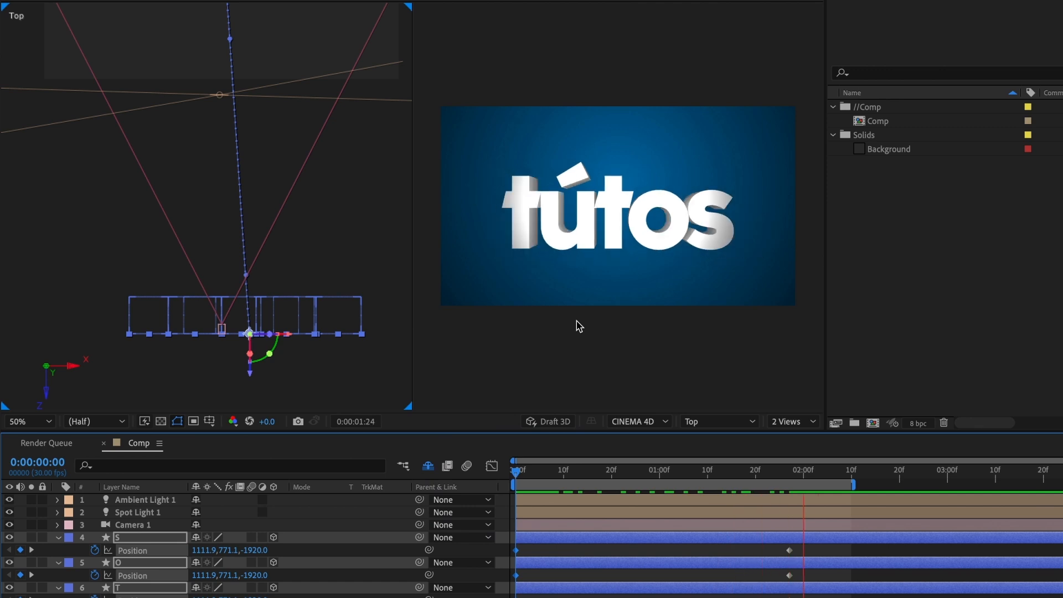
pyautogui.press('space')
pyautogui.moveTo(531, 478); pyautogui.dragTo(732, 475)
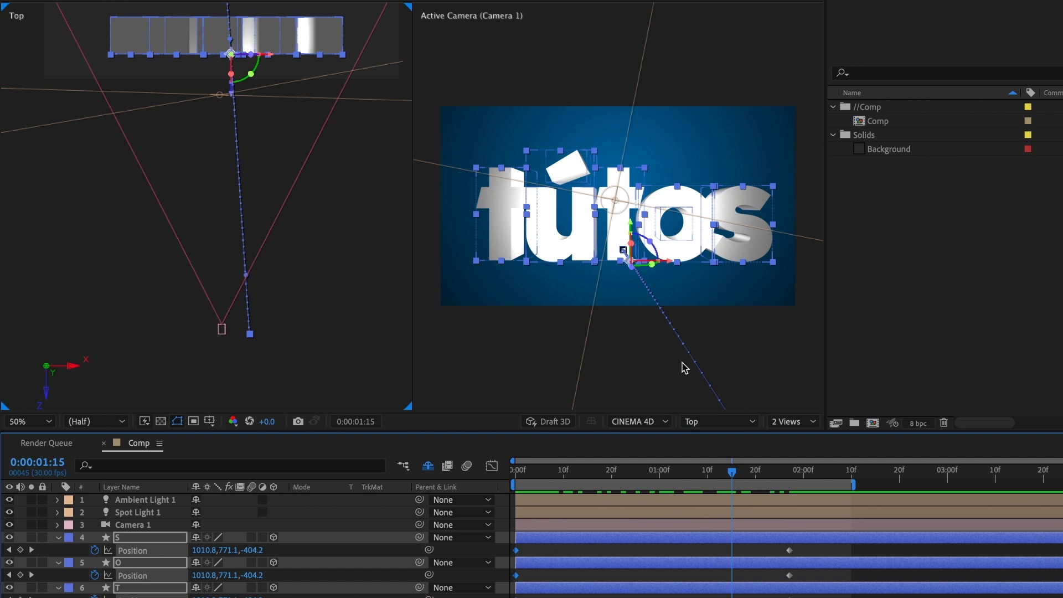
# Set a Position keyframe on Spot Light 1 at 0:00:01:27.
pyautogui.click(791, 475)
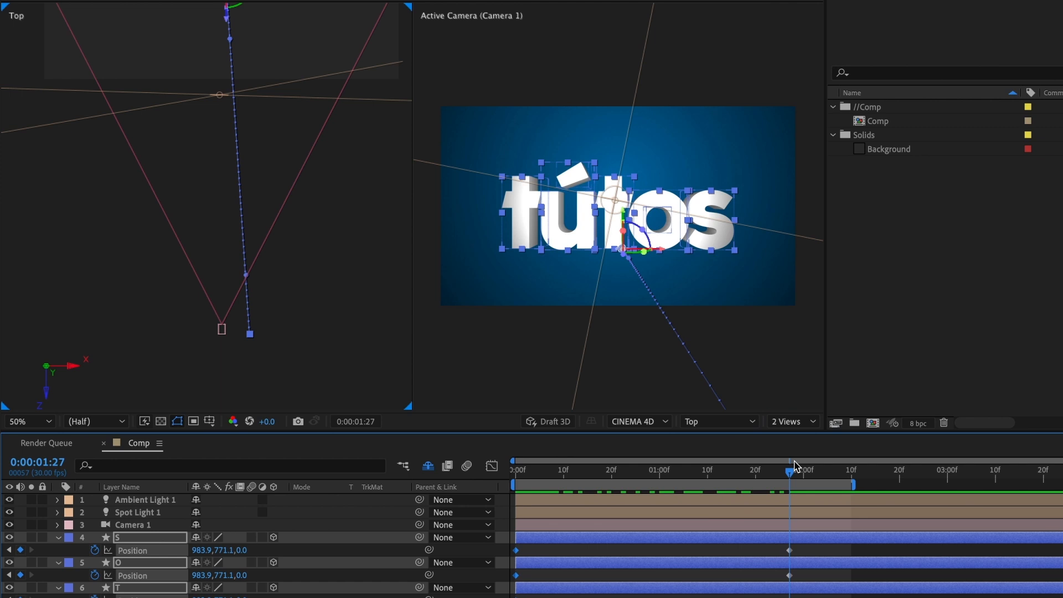
pyautogui.click(136, 512)
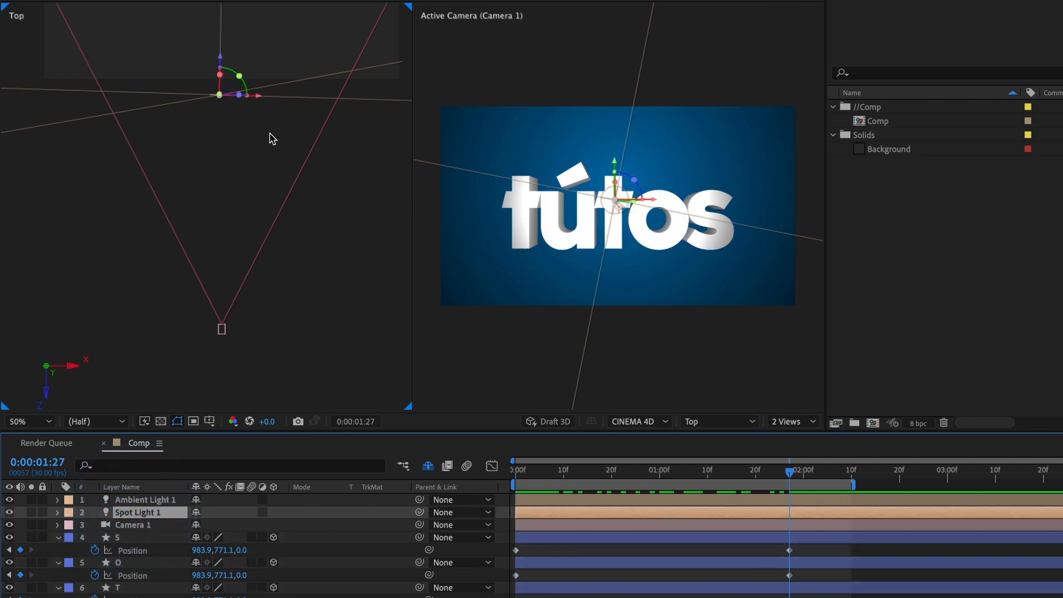
pyautogui.moveTo(270, 138); pyautogui.dragTo(273, 242)
pyautogui.press('p')
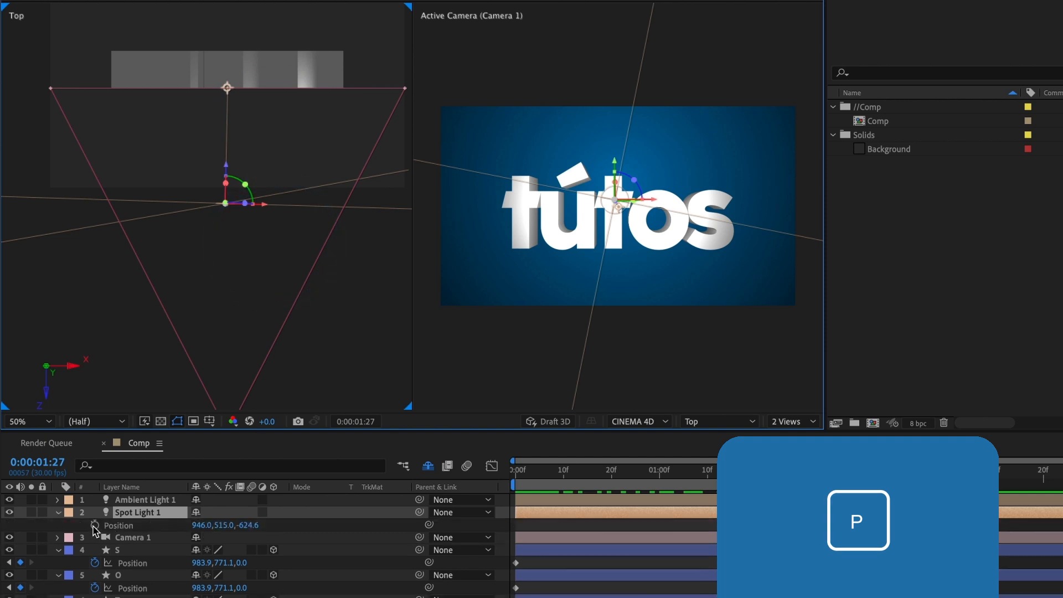
pyautogui.click(94, 525)
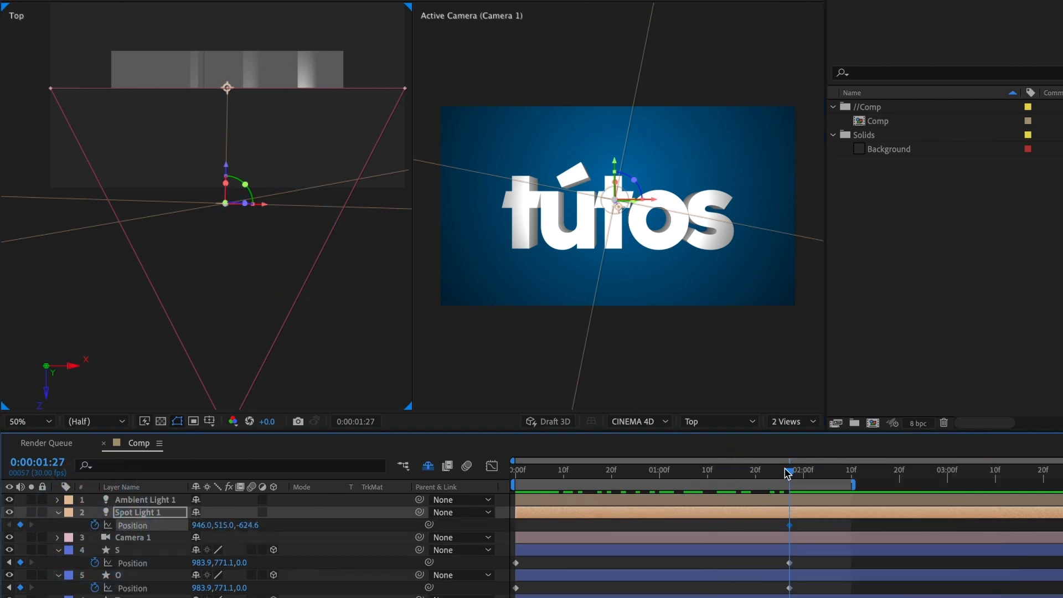
# At 0:00:00:00, move Spot Light 1 in the Top view behind the letters to position 914.9, 459.2, -2019.0.
pyautogui.moveTo(787, 472); pyautogui.dragTo(492, 495)
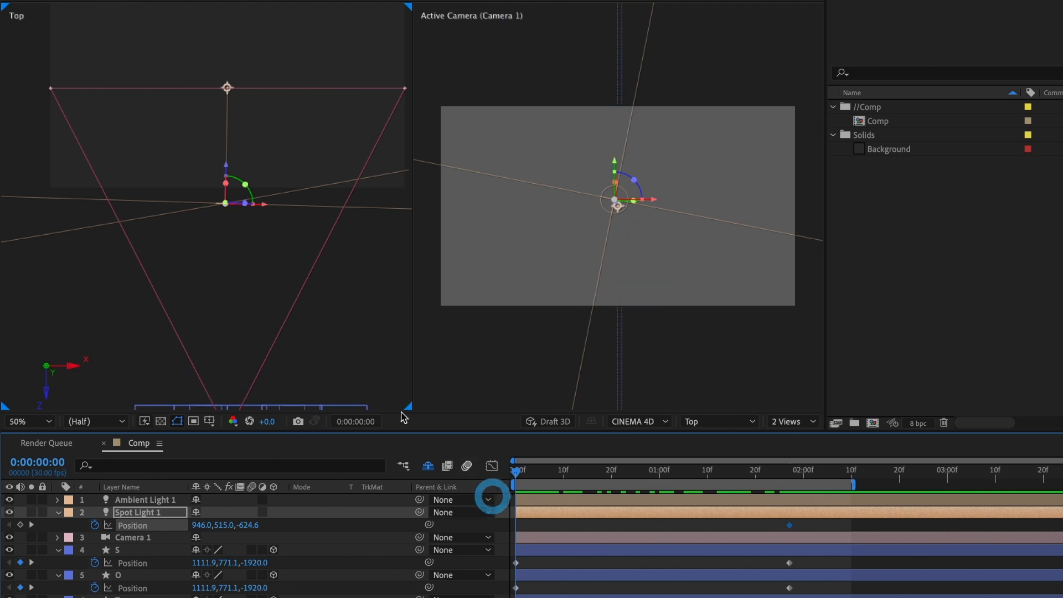
pyautogui.click(313, 324)
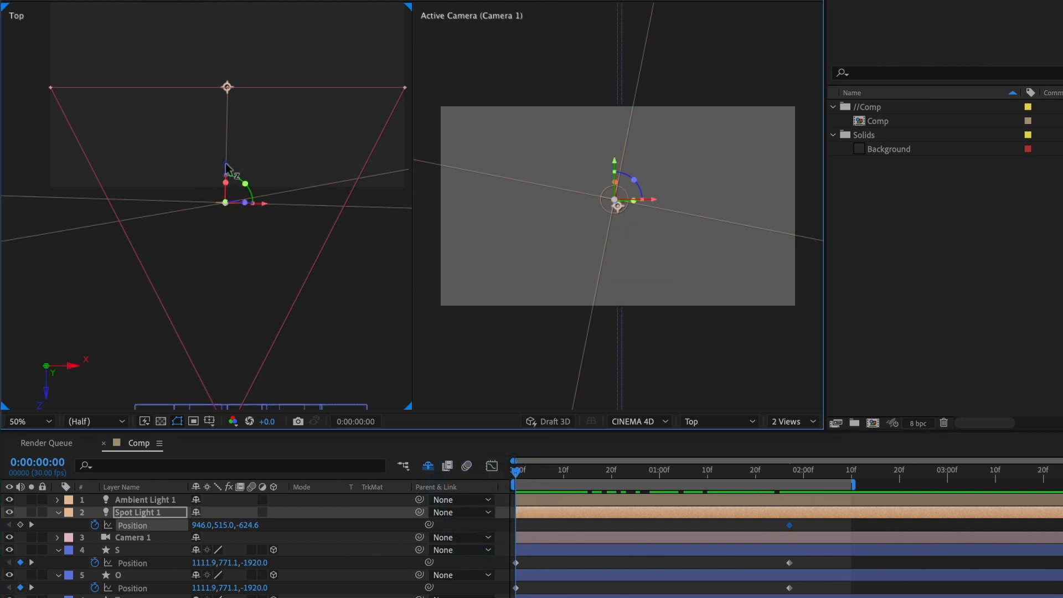
pyautogui.moveTo(224, 182); pyautogui.dragTo(227, 303)
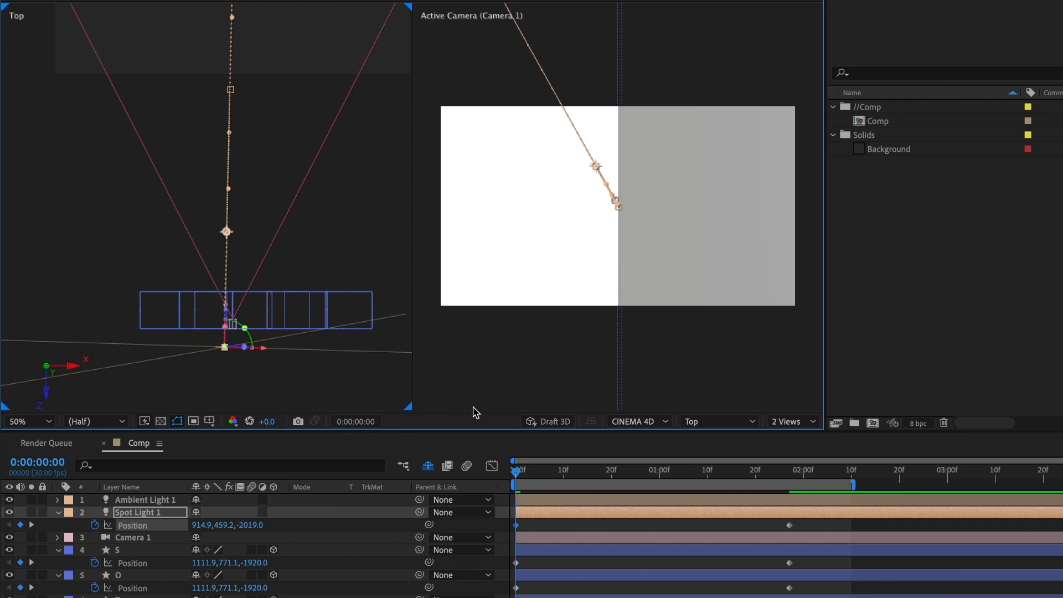
# Move the five letter layers farther behind the camera at 0:00:00:00, to a Z position of -2144.0.
pyautogui.moveTo(519, 478); pyautogui.dragTo(455, 528)
pyautogui.click(551, 552)
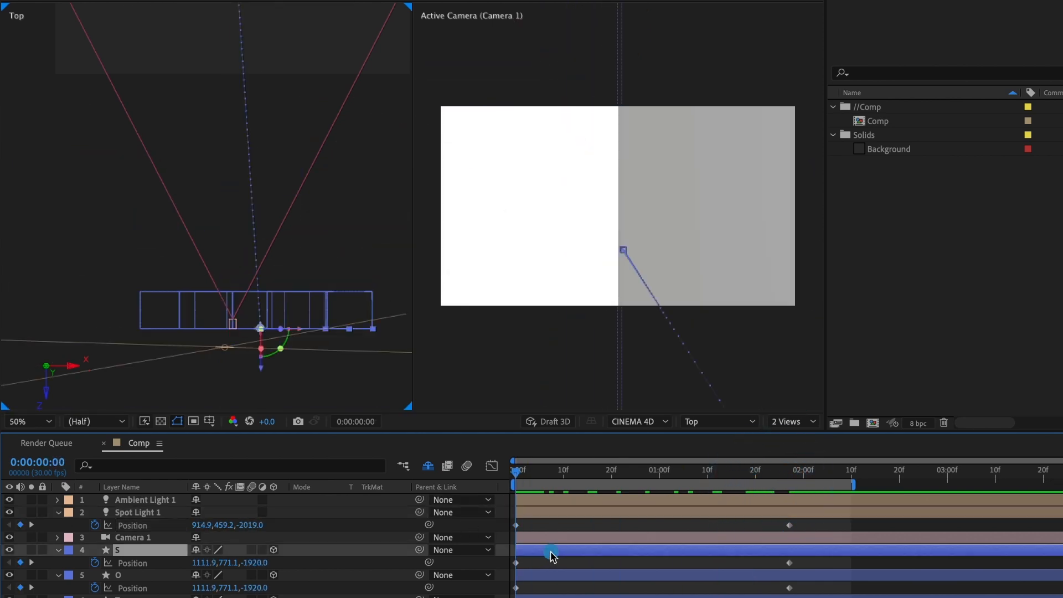
pyautogui.keyDown('shift'); pyautogui.click(551, 596); pyautogui.keyUp('shift')
pyautogui.moveTo(321, 389); pyautogui.dragTo(314, 316)
pyautogui.moveTo(250, 299); pyautogui.dragTo(248, 335)
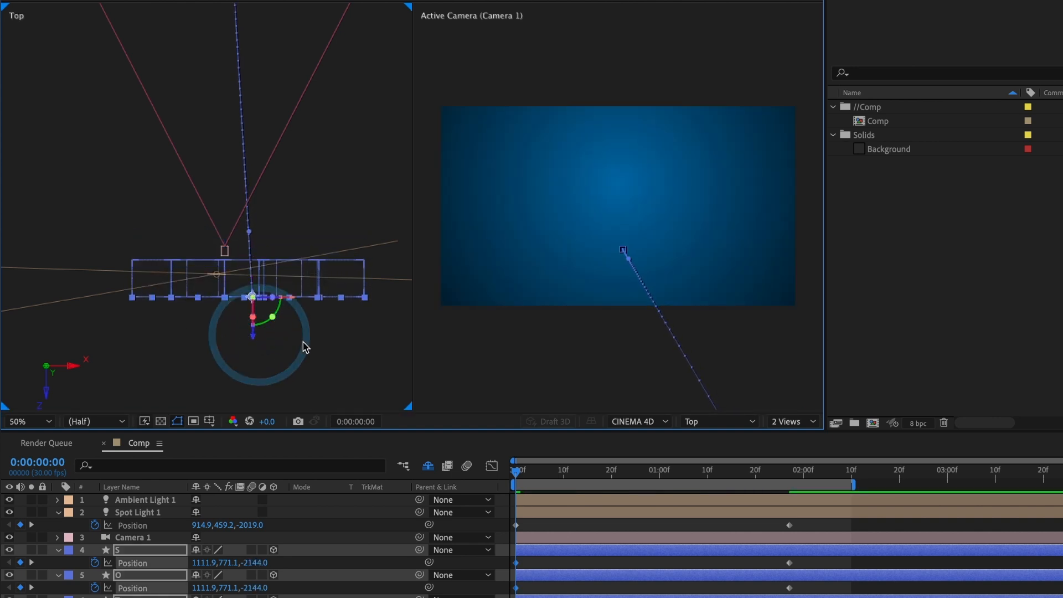
# Show the composition in 4 Views, change one Active Camera view to Front and magnify it to 33.3%.
pyautogui.click(797, 424)
pyautogui.click(797, 466)
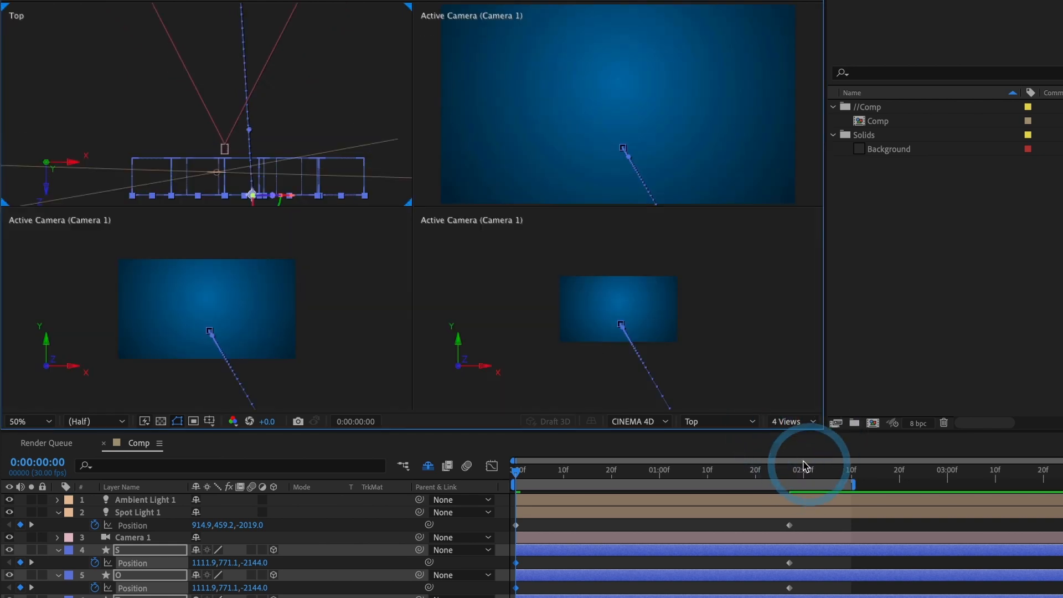
pyautogui.click(731, 302)
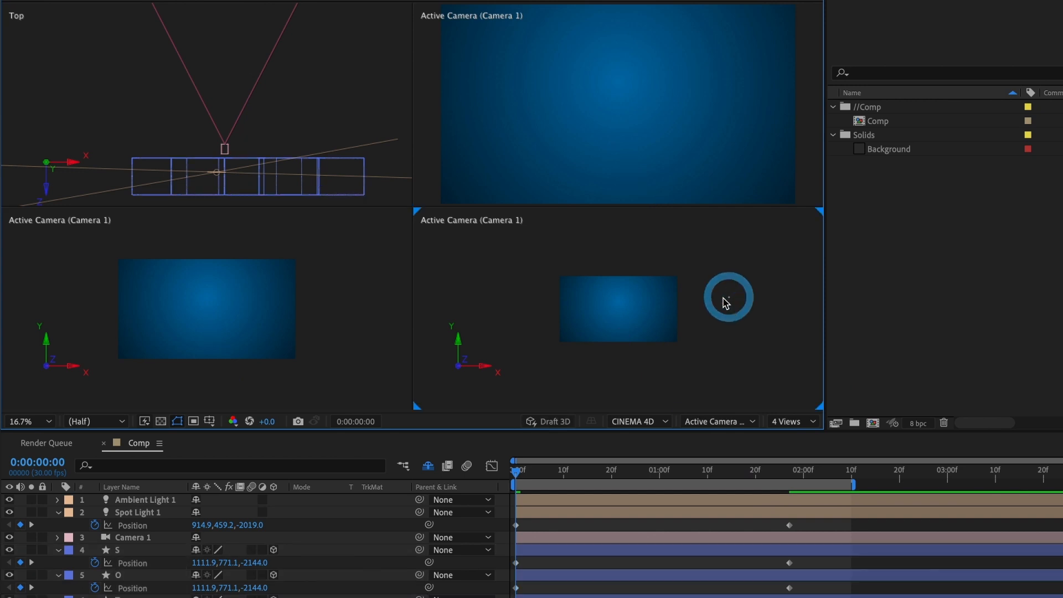
pyautogui.click(707, 423)
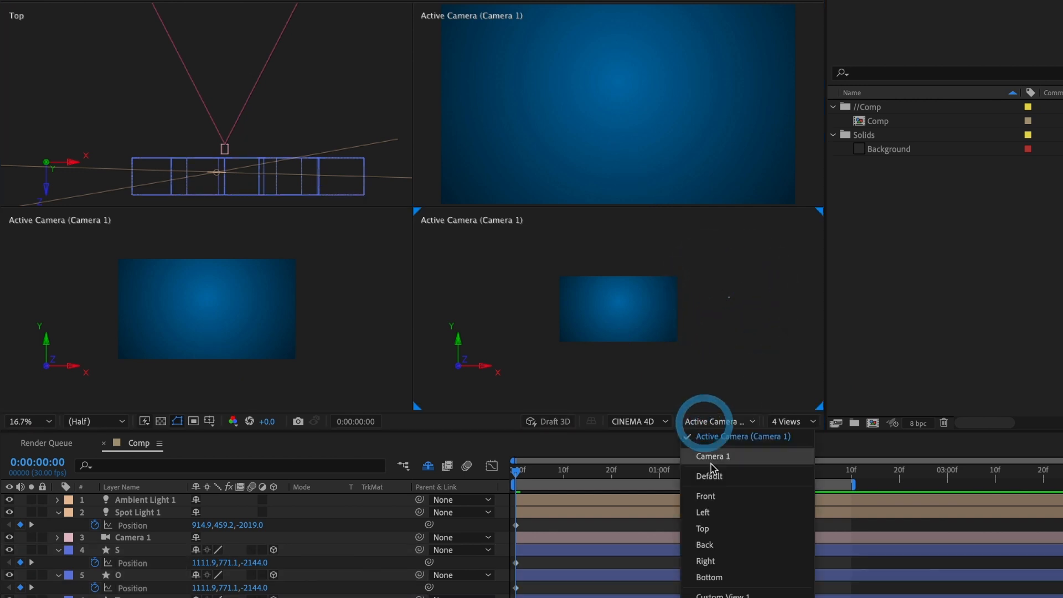
pyautogui.click(718, 496)
pyautogui.press(',')
pyautogui.press(',')
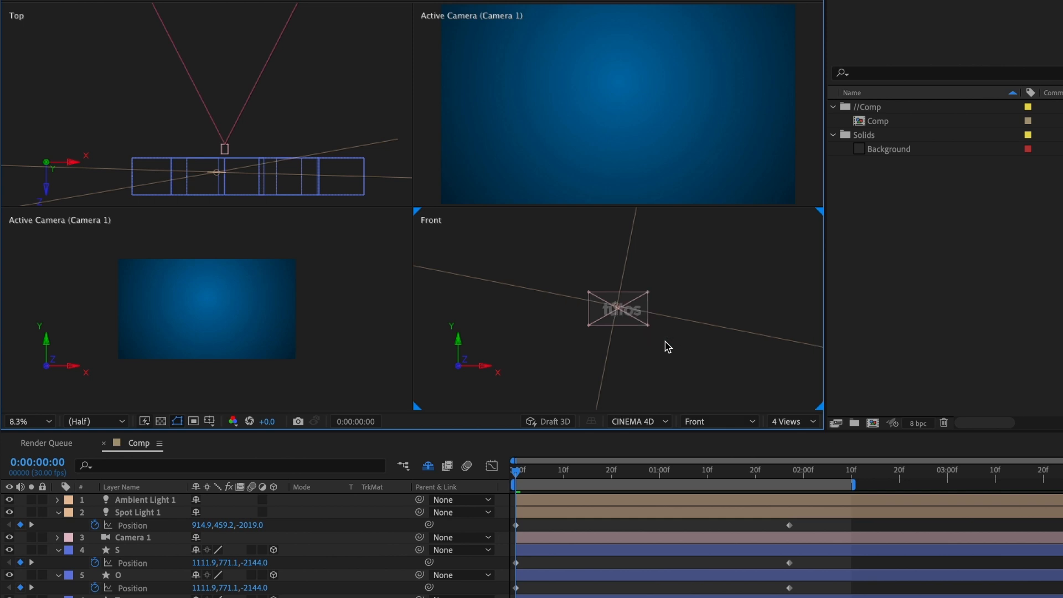
pyautogui.press('.')
pyautogui.press('.')
pyautogui.press('.')
pyautogui.press('.')
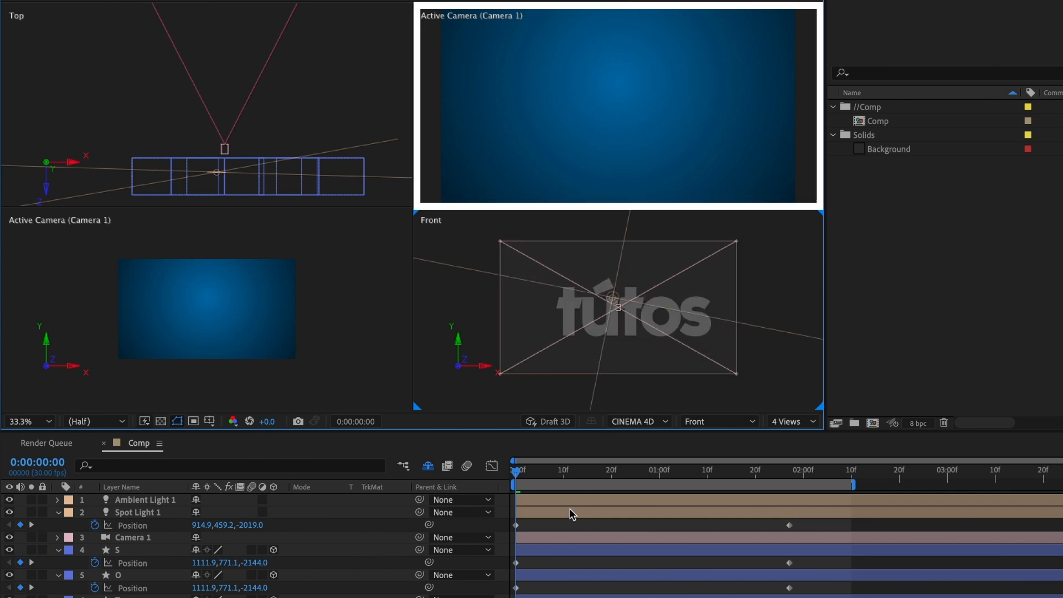
# At 0:00:00:05, raise the five letter layers in the Front view to position 1100.6, 741.1, -1955.9.
pyautogui.click(566, 551)
pyautogui.keyDown('shift'); pyautogui.click(564, 597); pyautogui.keyUp('shift')
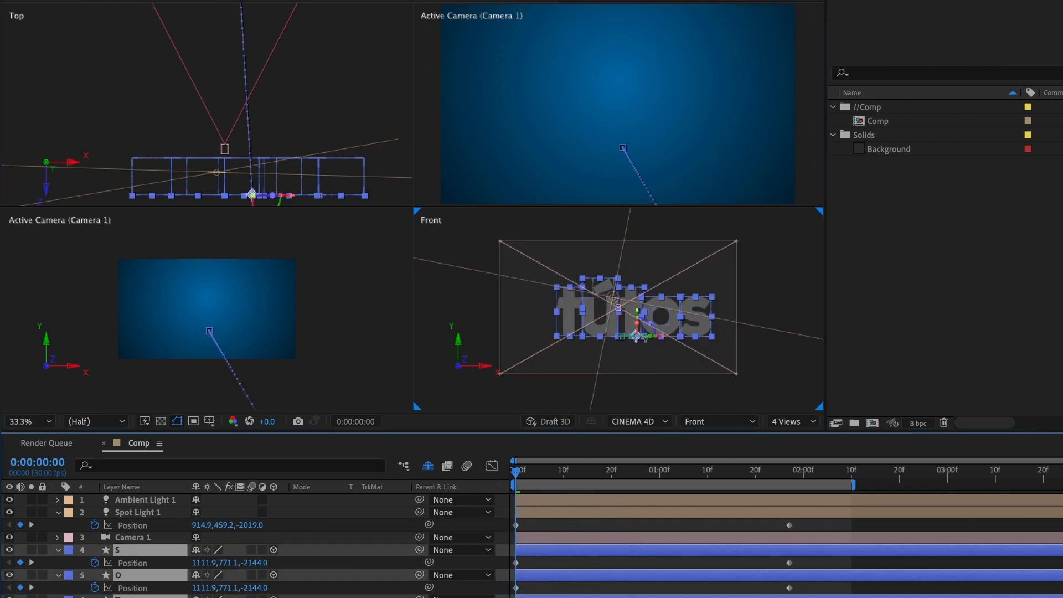
pyautogui.press('.')
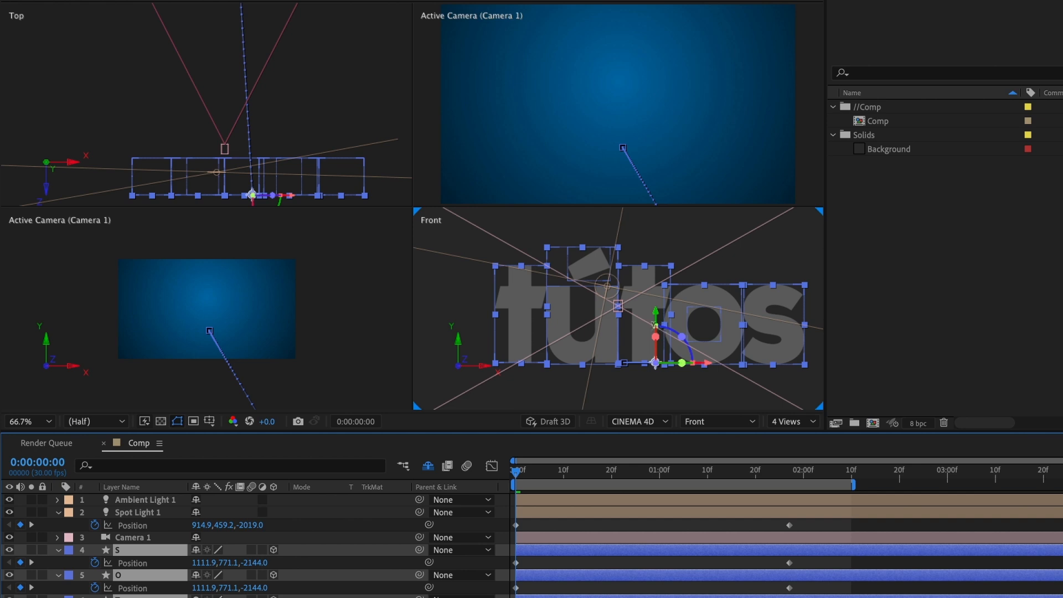
pyautogui.moveTo(524, 474); pyautogui.dragTo(541, 472)
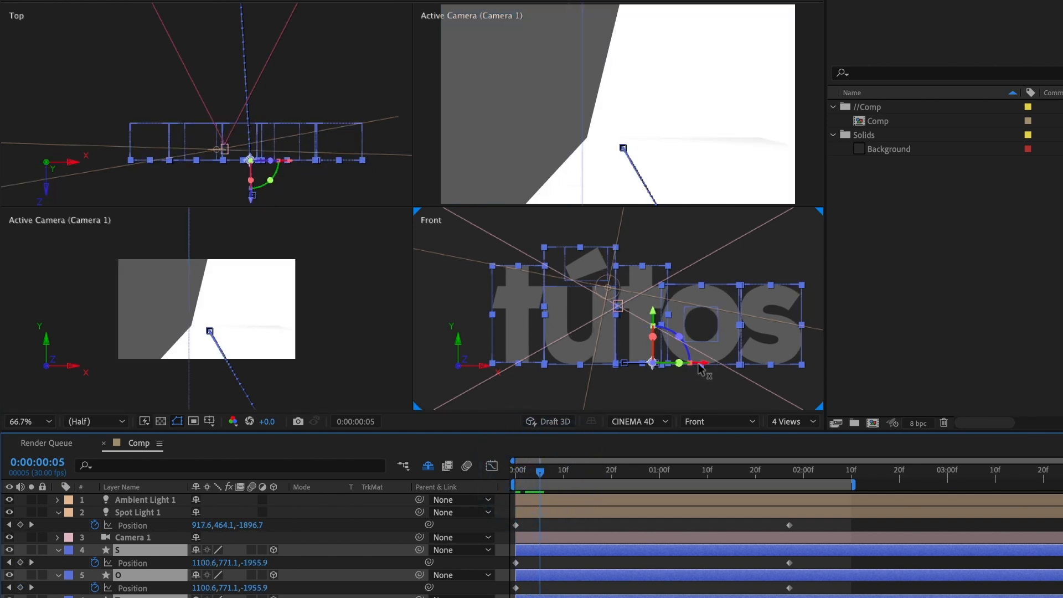
pyautogui.moveTo(654, 317); pyautogui.dragTo(656, 307)
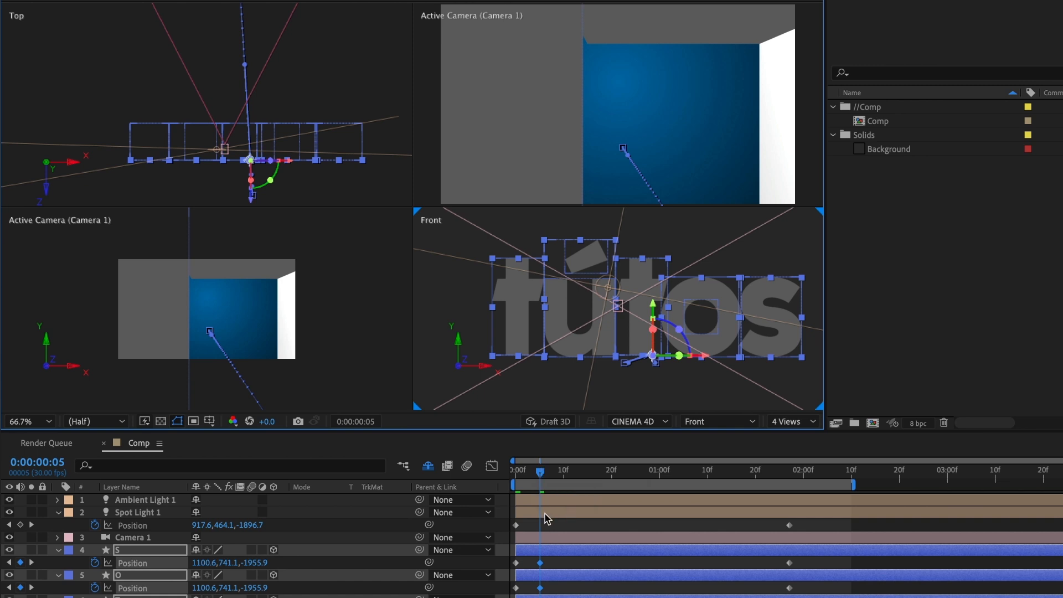
# Delete the Position keyframes at 0:00:00:00 from the S, O, T, U and T letter layers.
pyautogui.click(527, 563)
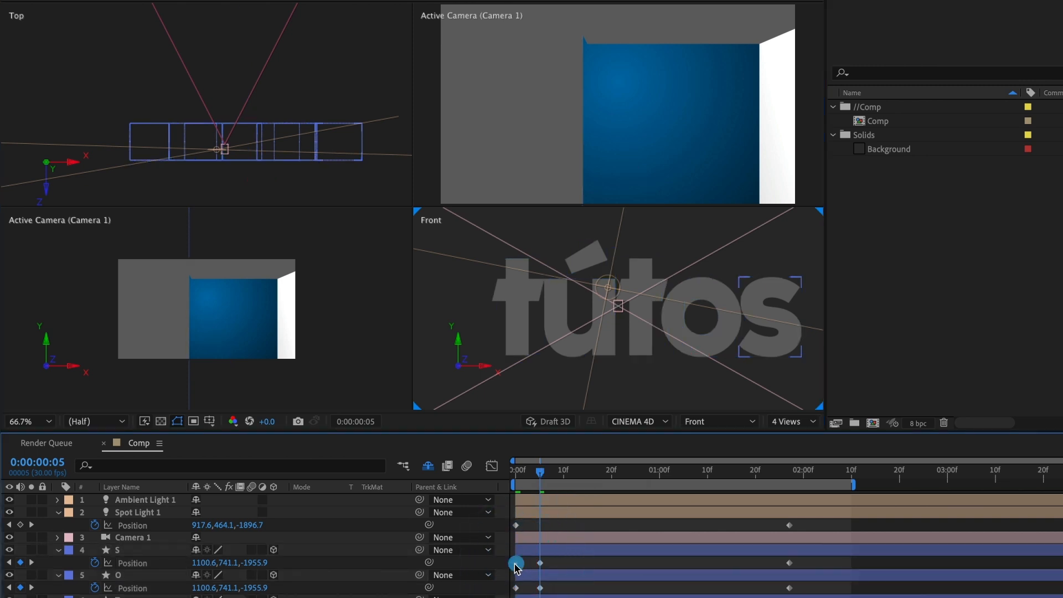
pyautogui.click(517, 563)
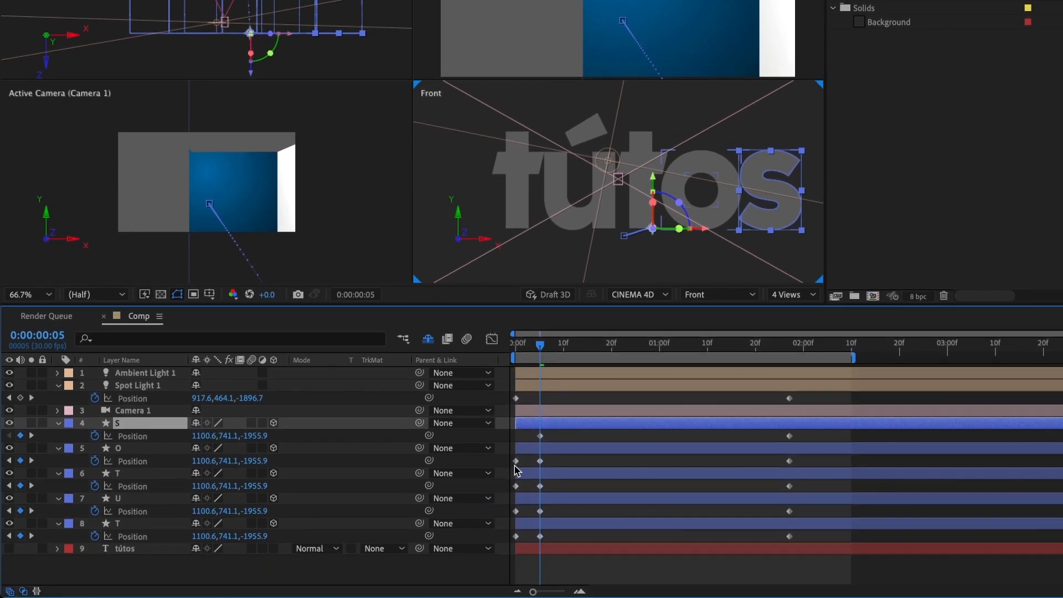
pyautogui.click(516, 461)
pyautogui.press('Delete')
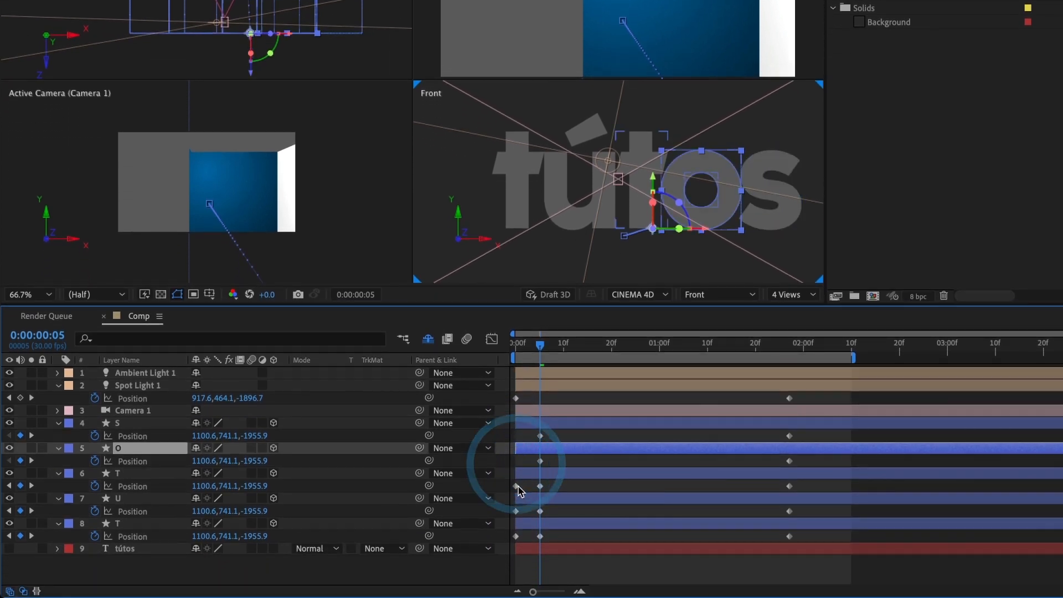
pyautogui.click(516, 485)
pyautogui.press('Delete')
pyautogui.click(516, 511)
pyautogui.press('Delete')
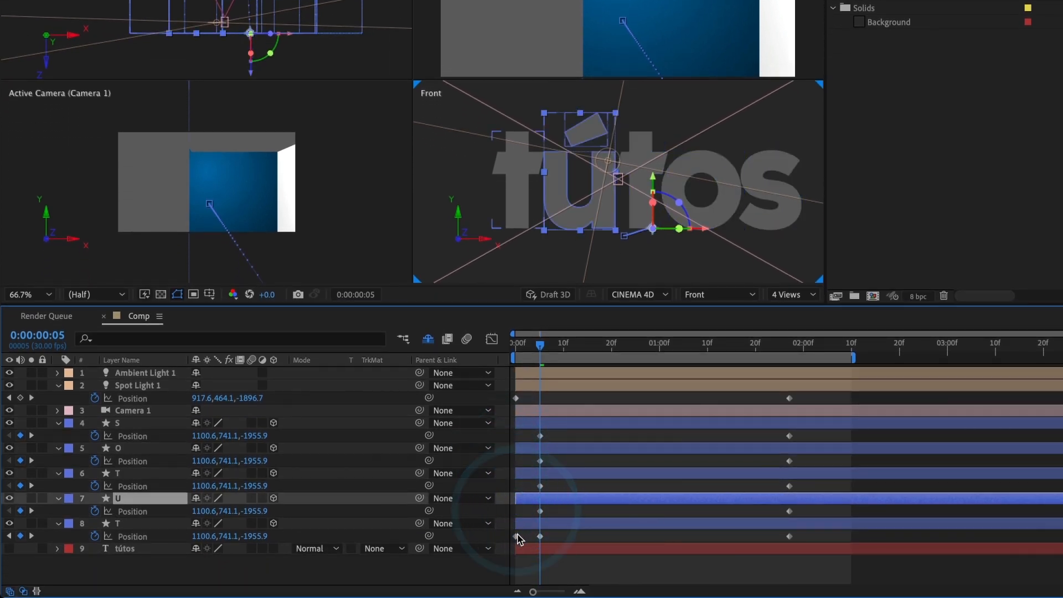
pyautogui.click(516, 536)
pyautogui.press('Delete')
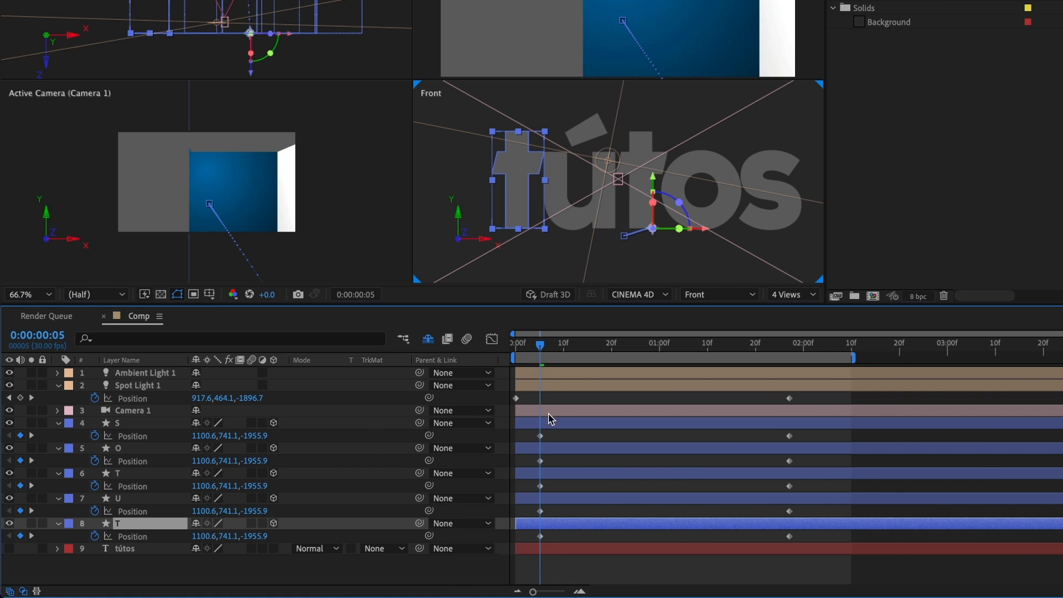
# Move the Position keyframes of the five letter layers from 0:00:00:05 to 0:00:00:00.
pyautogui.moveTo(532, 429); pyautogui.dragTo(570, 548)
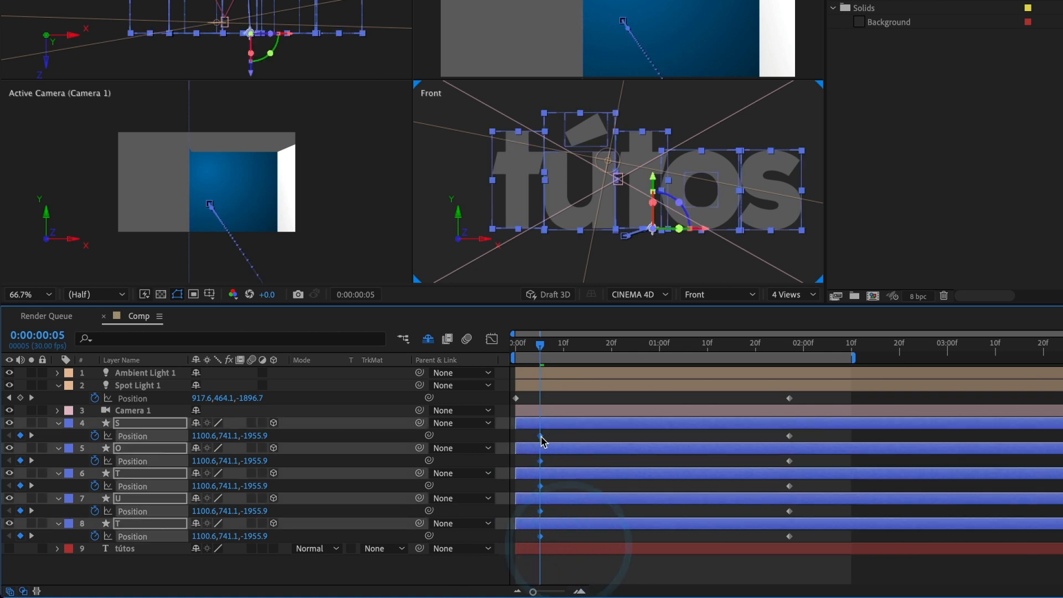
pyautogui.moveTo(540, 436); pyautogui.dragTo(520, 448)
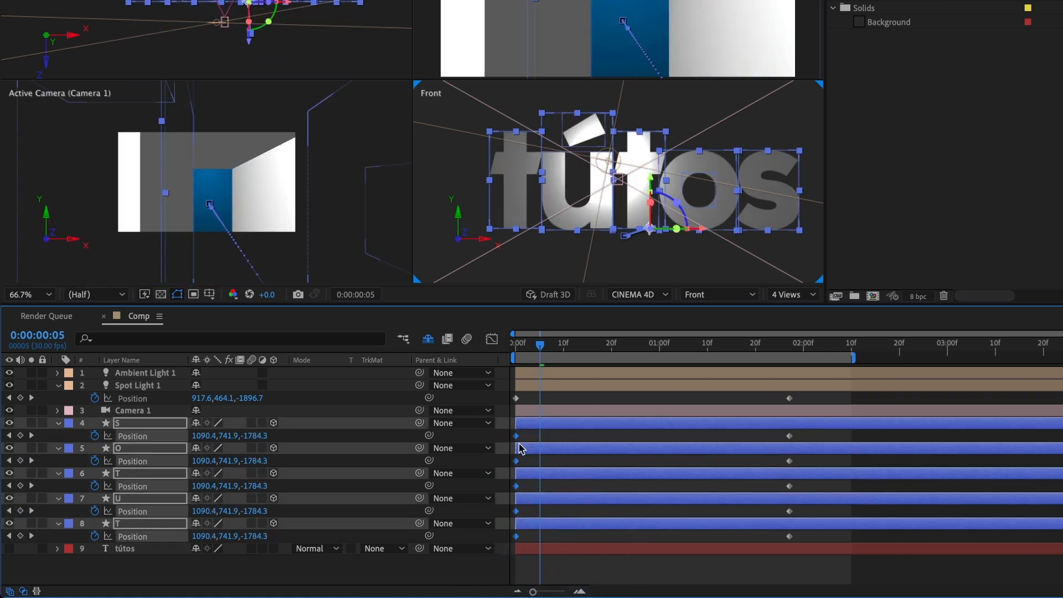
pyautogui.click(518, 346)
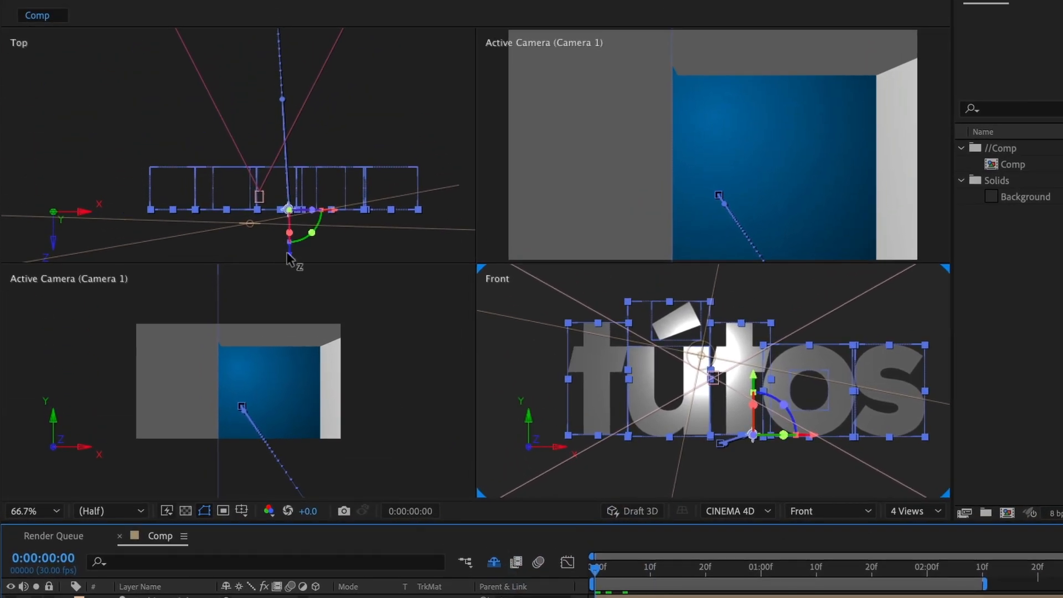
# At 0:00:00:00, move the letter layers behind the camera in the Top view to Z -2195.9 and show the composition in 2 Views.
pyautogui.moveTo(287, 252)
pyautogui.mouseDown()
pyautogui.moveTo(269, 209)
pyautogui.moveTo(277, 267)
pyautogui.mouseUp()
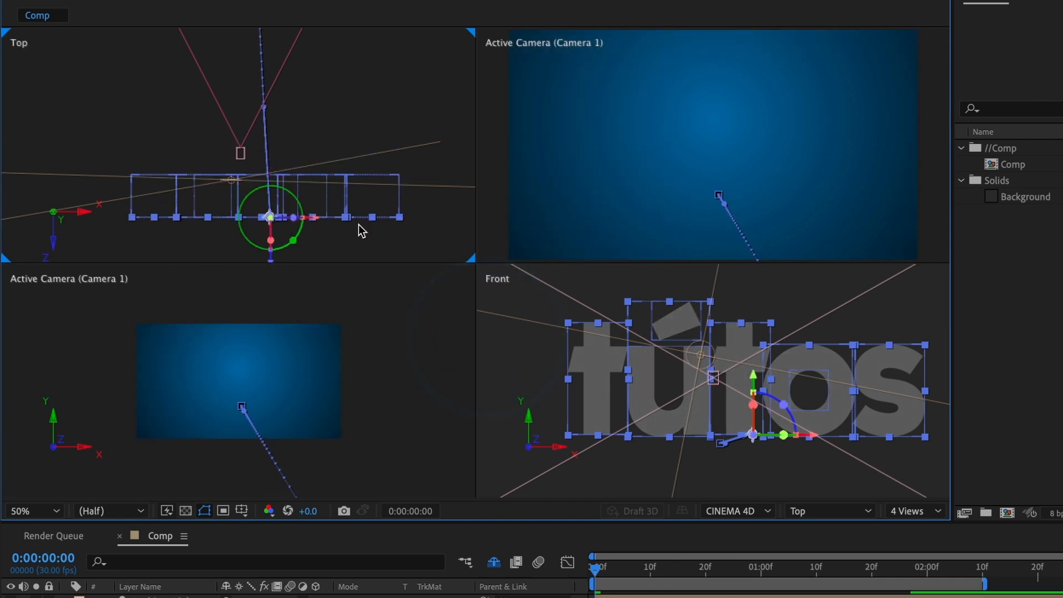
pyautogui.click(922, 515)
pyautogui.click(915, 546)
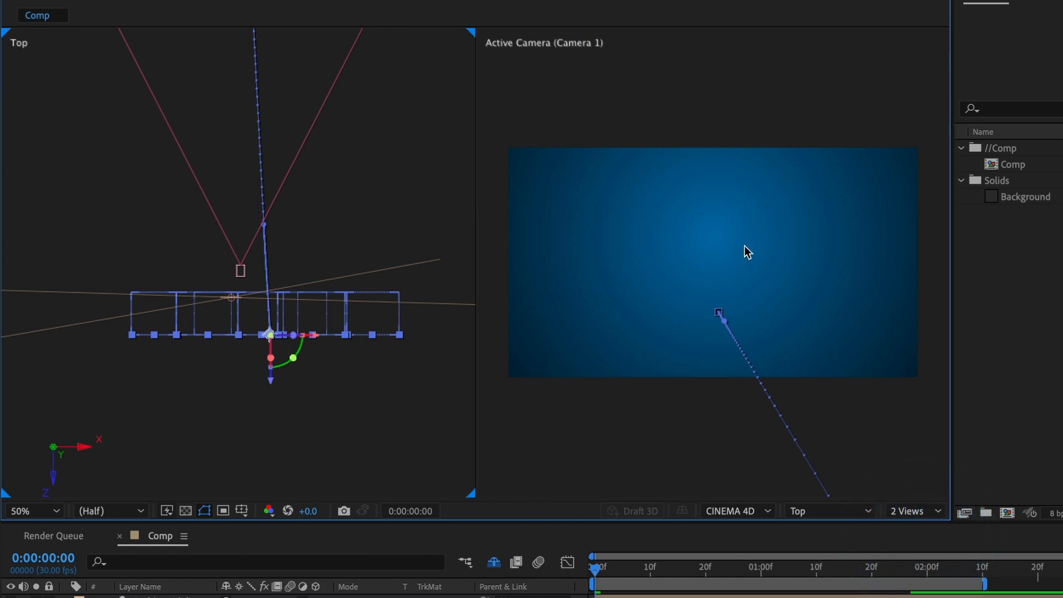
# At 0:00:00:00, move Spot Light 1 in the Top view behind the letters to position 907.9, 446.8, -2330.7.
pyautogui.moveTo(598, 574); pyautogui.dragTo(627, 577)
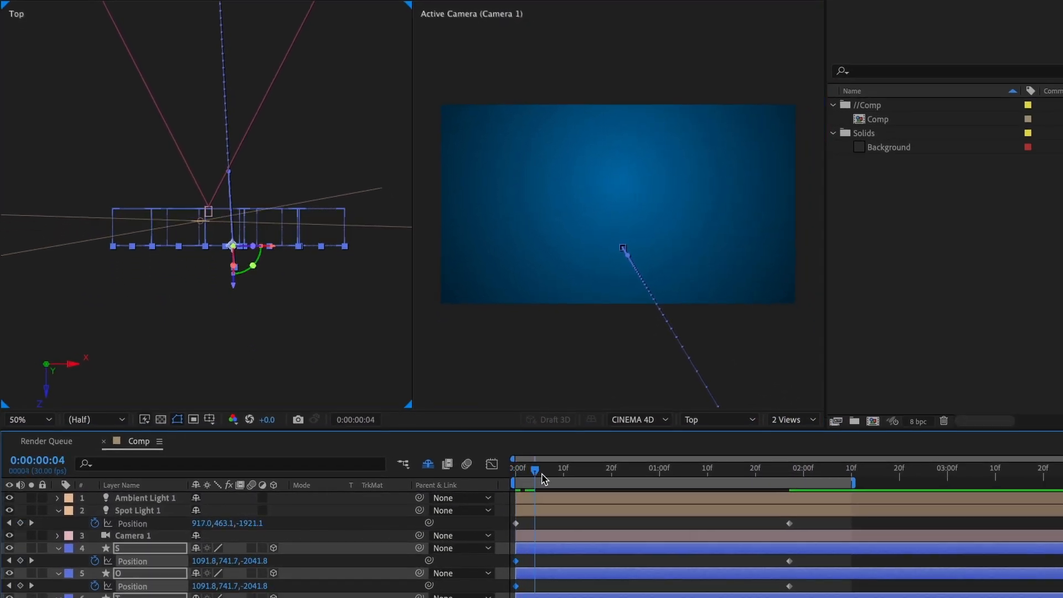
pyautogui.moveTo(544, 479); pyautogui.dragTo(514, 508)
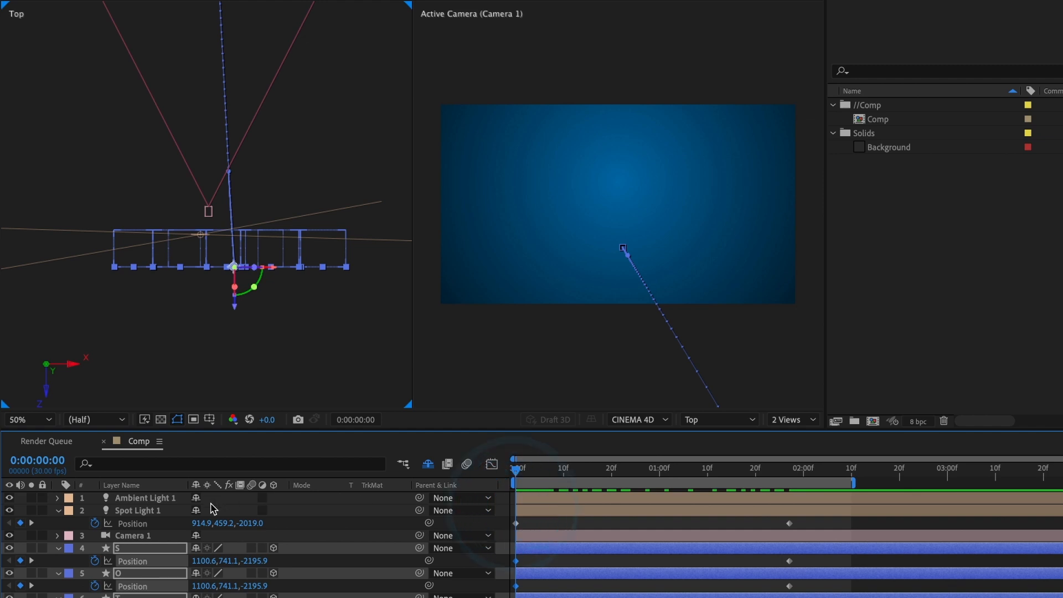
pyautogui.click(145, 511)
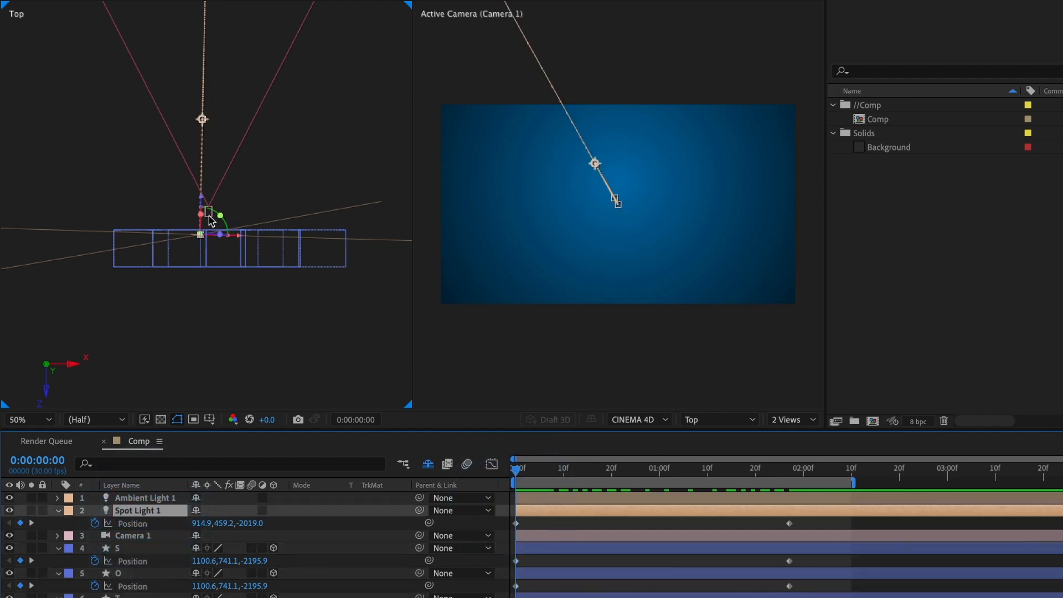
pyautogui.moveTo(201, 199); pyautogui.dragTo(195, 258)
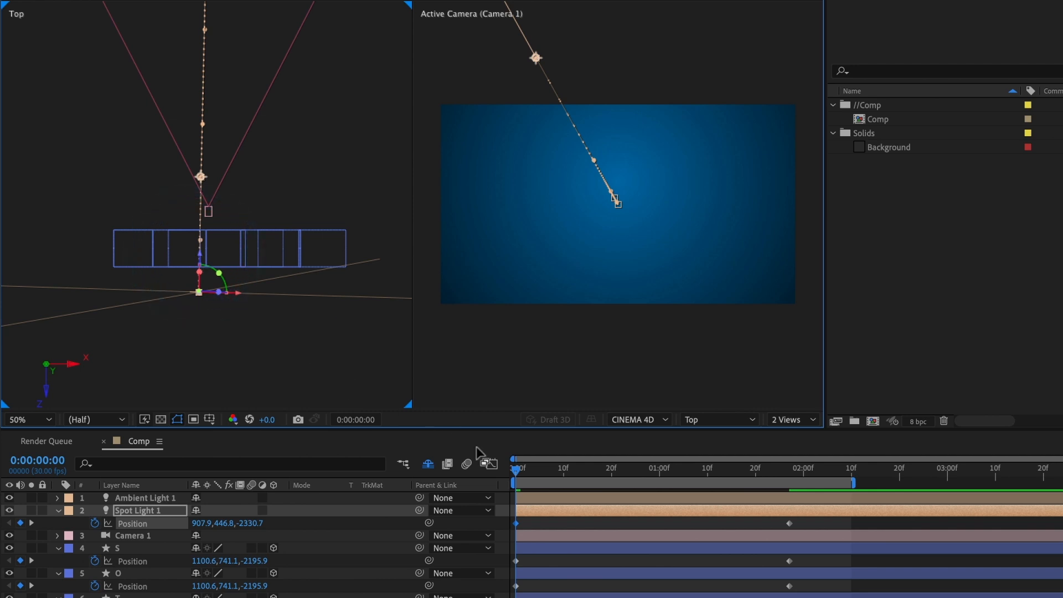
# Show only the Active Camera in 1 View, with its magnification fitted at 100%.
pyautogui.moveTo(519, 471); pyautogui.dragTo(767, 478)
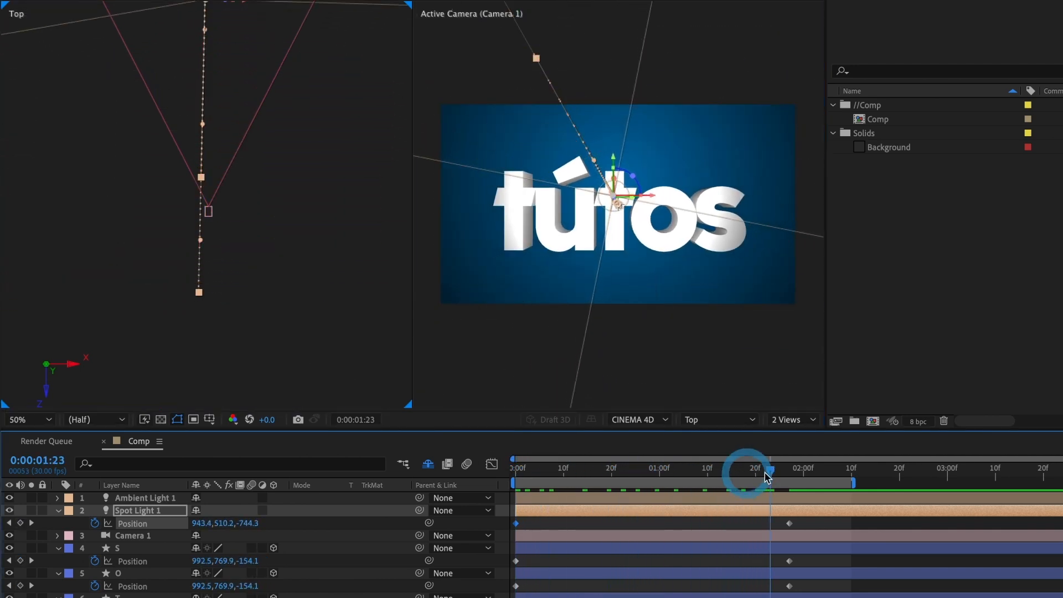
pyautogui.click(789, 422)
pyautogui.click(790, 441)
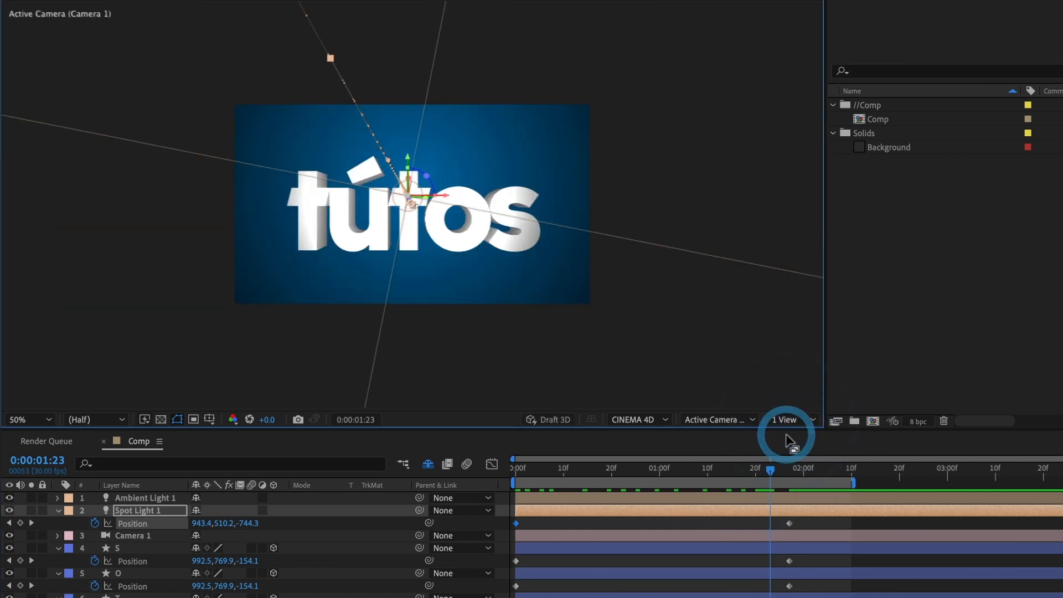
pyautogui.click(45, 423)
pyautogui.click(36, 425)
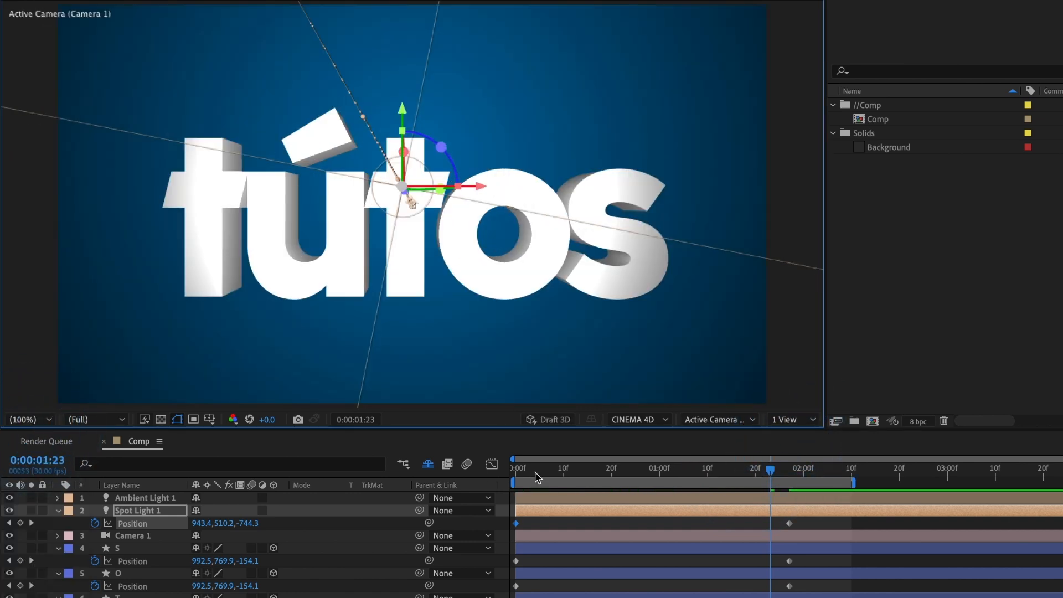
# Preview the letters' fly-in from 0:00:00:00 to 0:00:01:27 through the active camera.
pyautogui.moveTo(536, 477); pyautogui.dragTo(489, 477)
pyautogui.press('space')
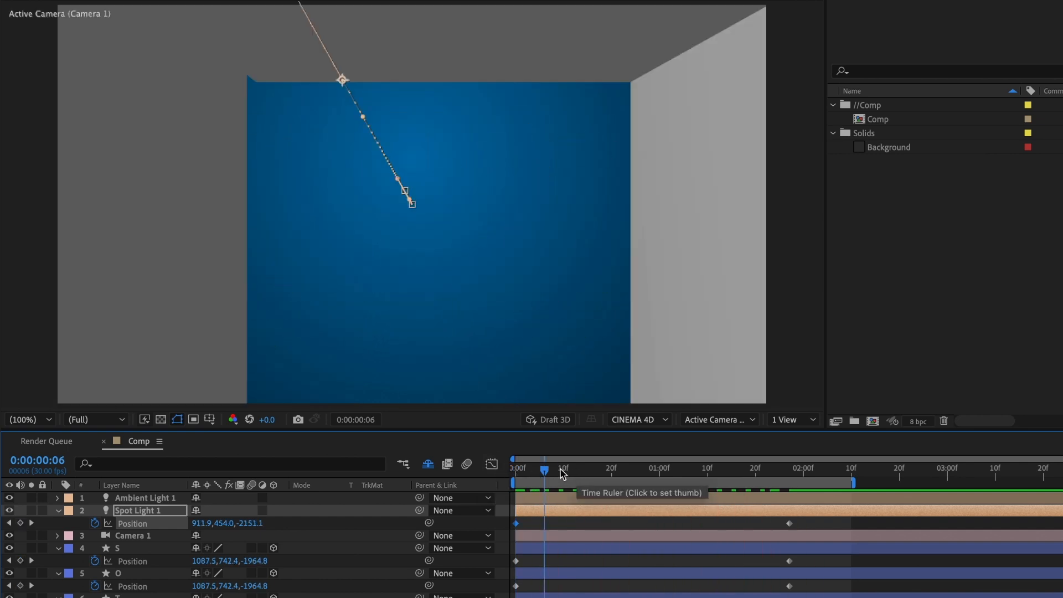
pyautogui.moveTo(562, 473); pyautogui.dragTo(518, 474)
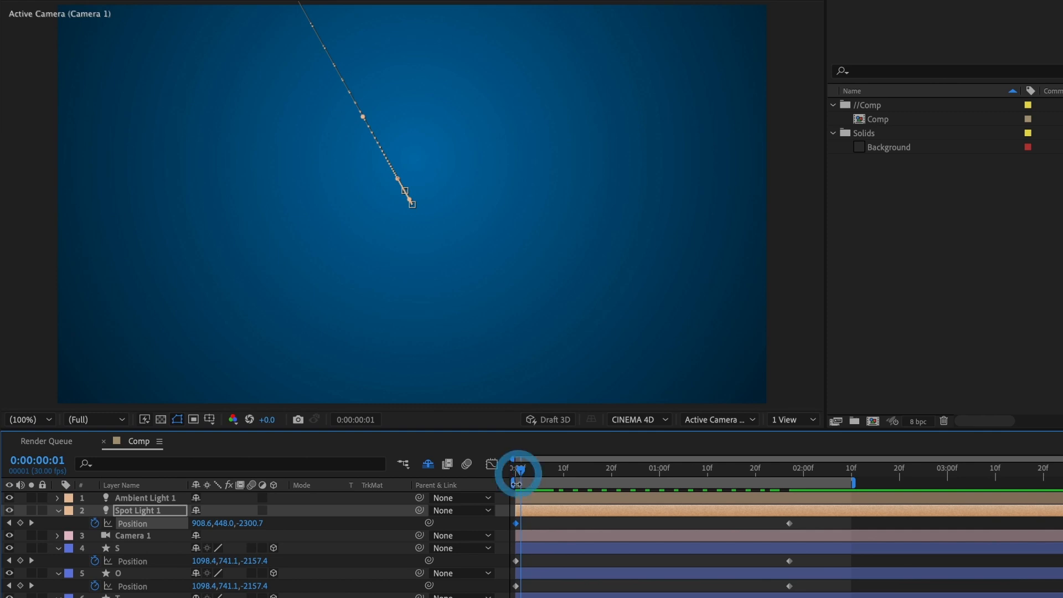
pyautogui.click(517, 472)
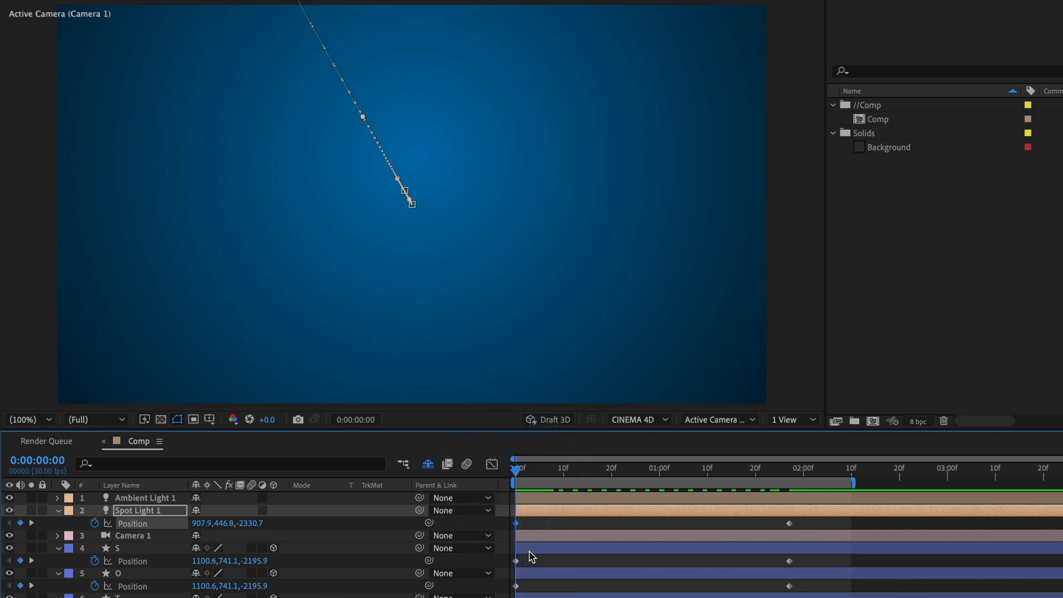
pyautogui.moveTo(523, 477); pyautogui.dragTo(789, 488)
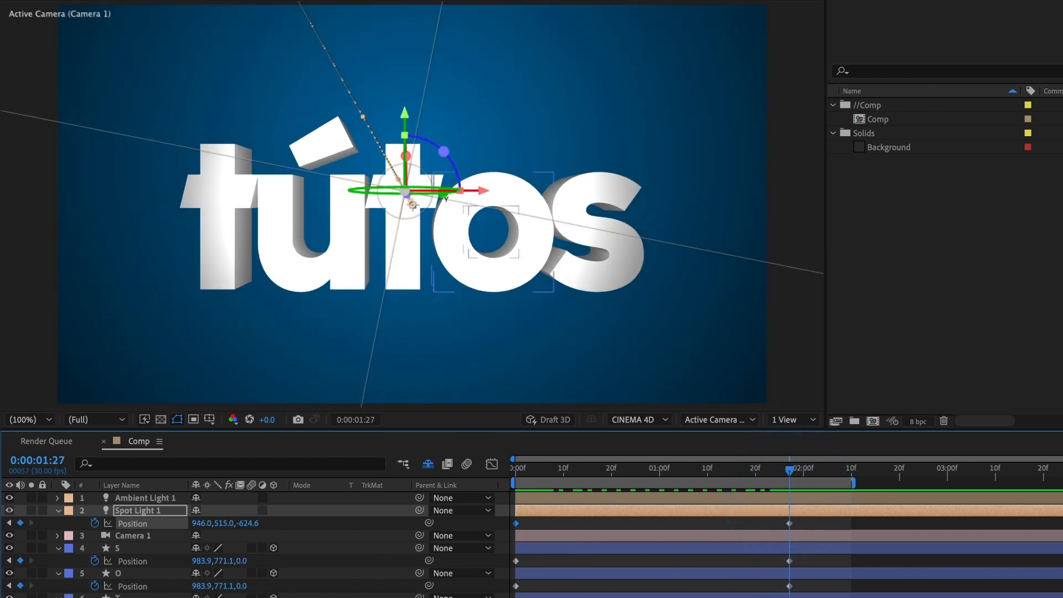
# Increase the Extrusion Depth of all five letter layers in their Geometry Options.
pyautogui.moveTo(760, 475); pyautogui.dragTo(467, 494)
pyautogui.click(536, 547)
pyautogui.keyDown('shift'); pyautogui.click(533, 562); pyautogui.keyUp('shift')
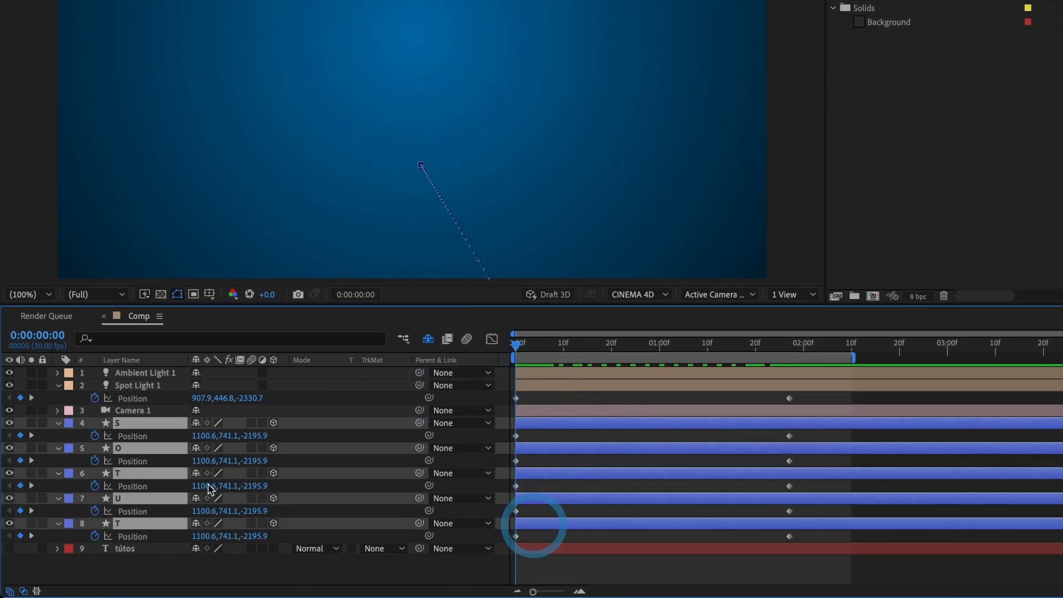
pyautogui.click(58, 424)
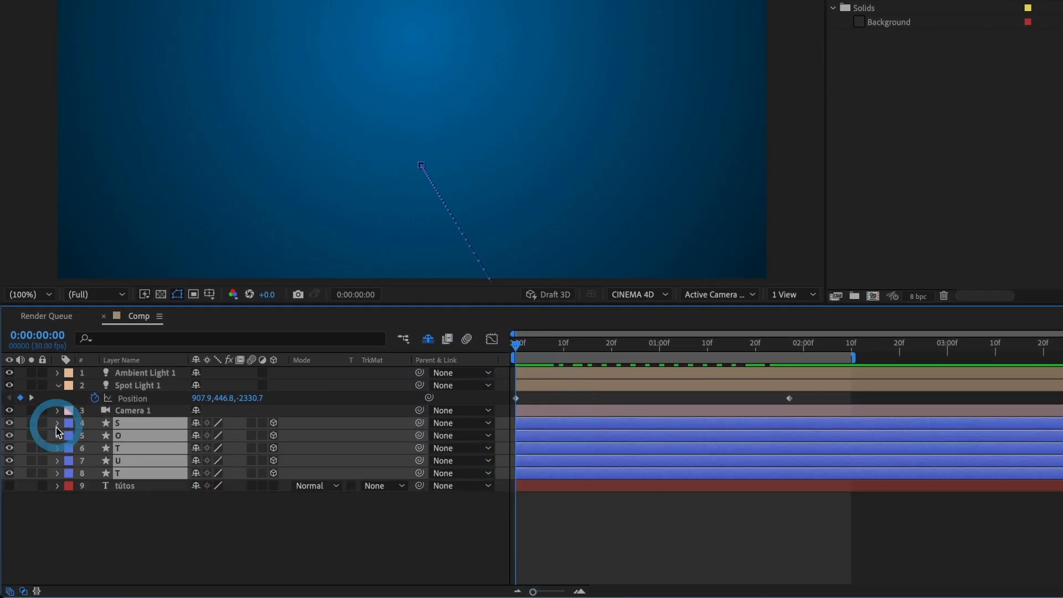
pyautogui.click(59, 424)
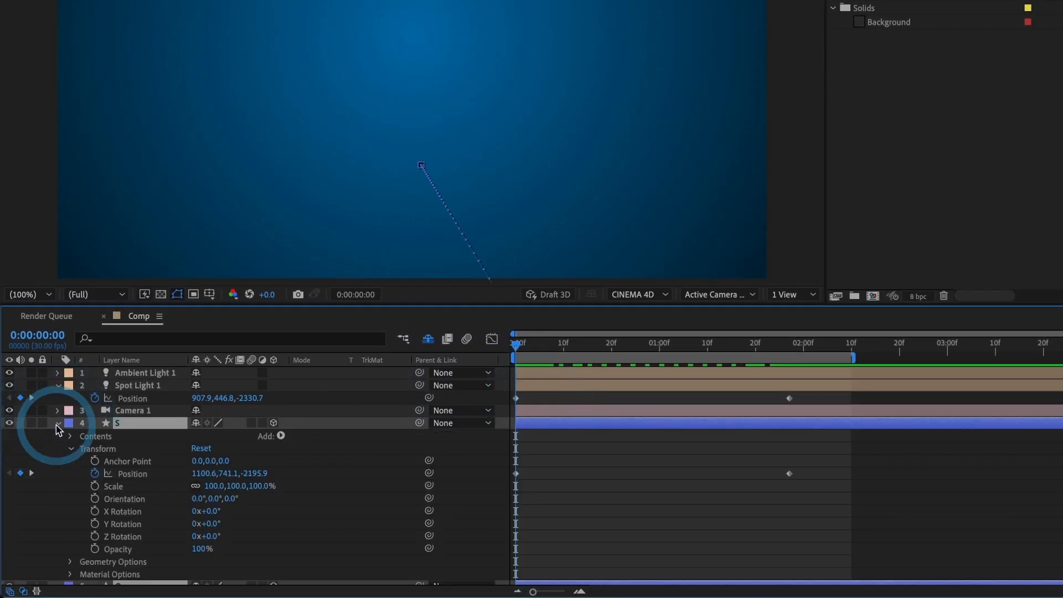
pyautogui.click(70, 449)
pyautogui.click(71, 461)
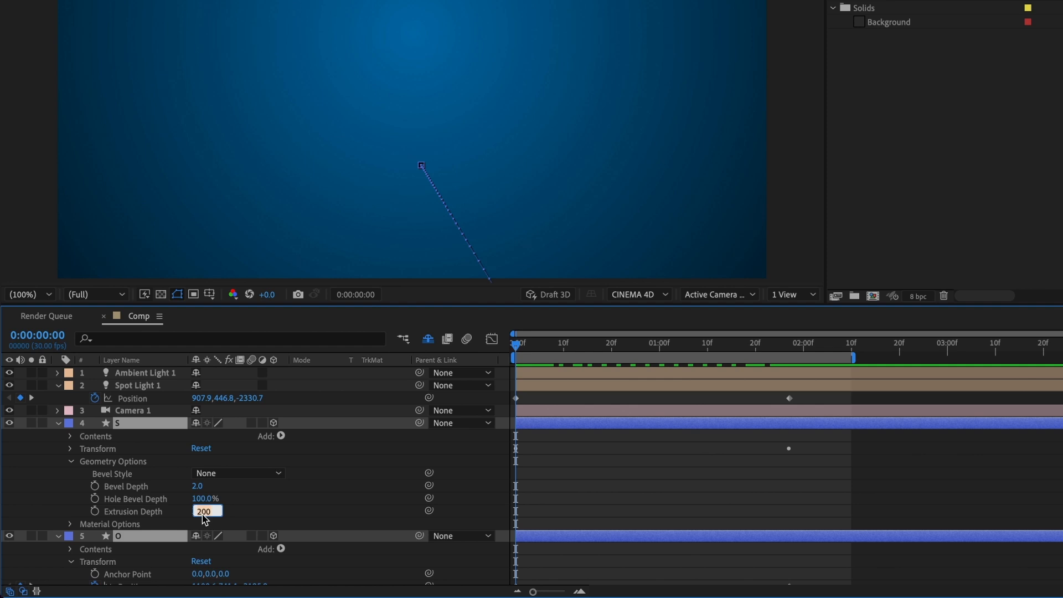
pyautogui.press('Return')
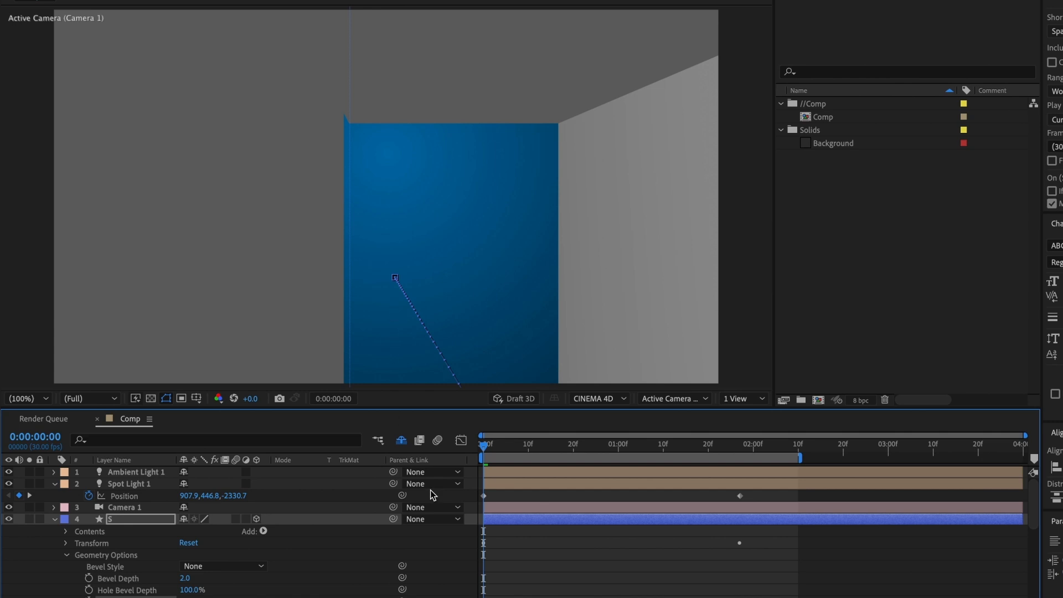
pyautogui.click(54, 519)
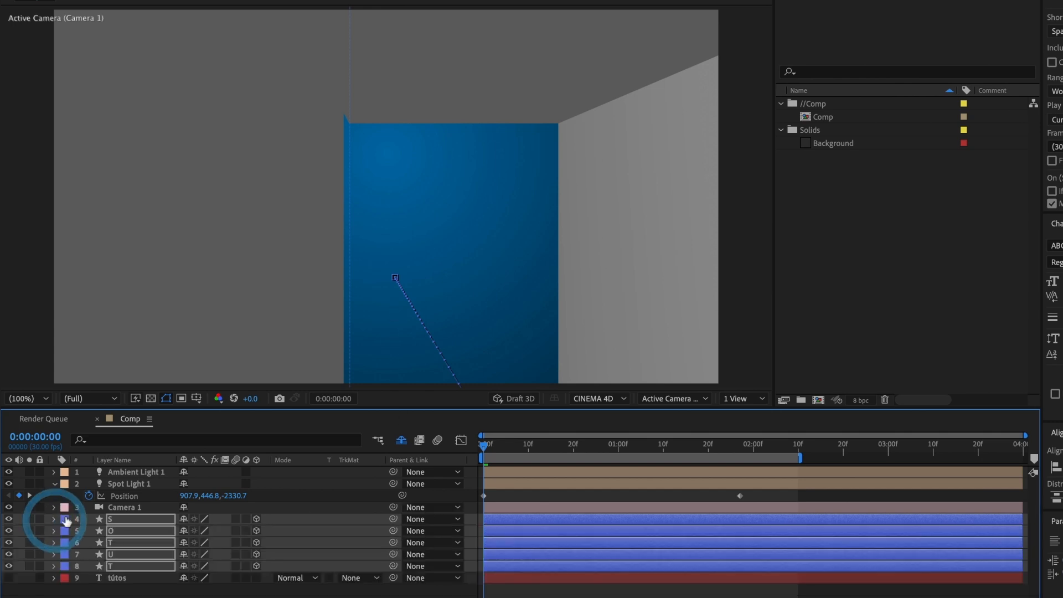
# In 2 Views at 0:00:00:00, move the letter layers fully behind the camera and Spot Light 1 behind them to position 900.2, 433.0, -2673.6.
pyautogui.click(744, 400)
pyautogui.click(742, 429)
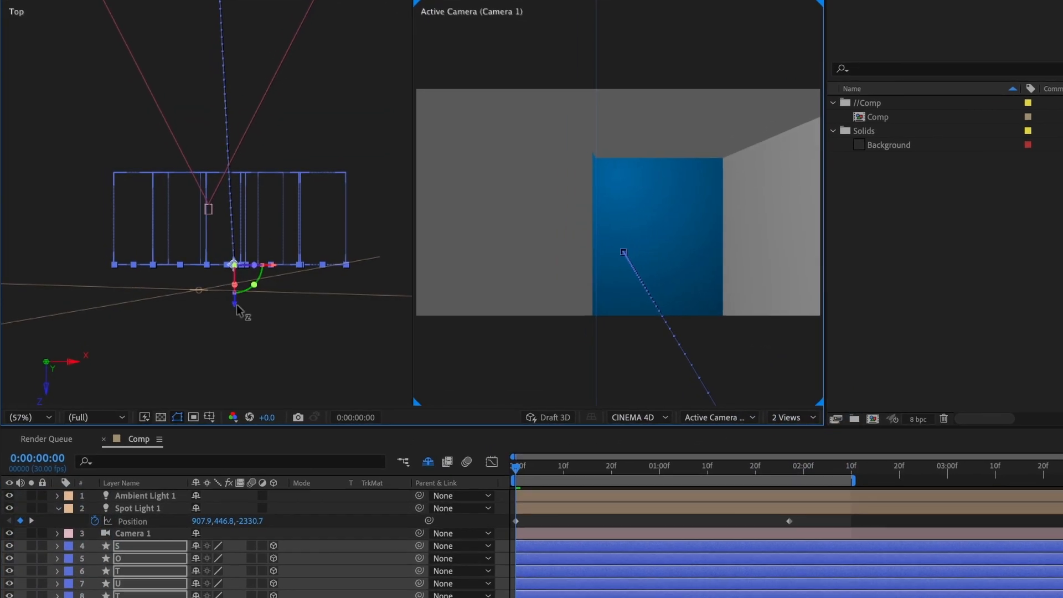
pyautogui.moveTo(237, 307); pyautogui.dragTo(235, 366)
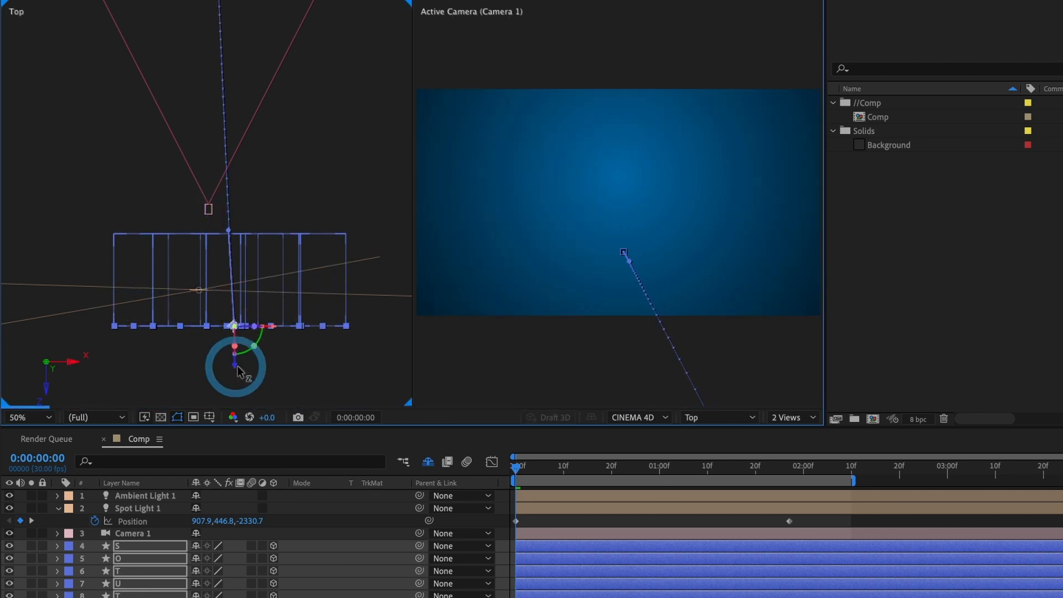
pyautogui.click(133, 508)
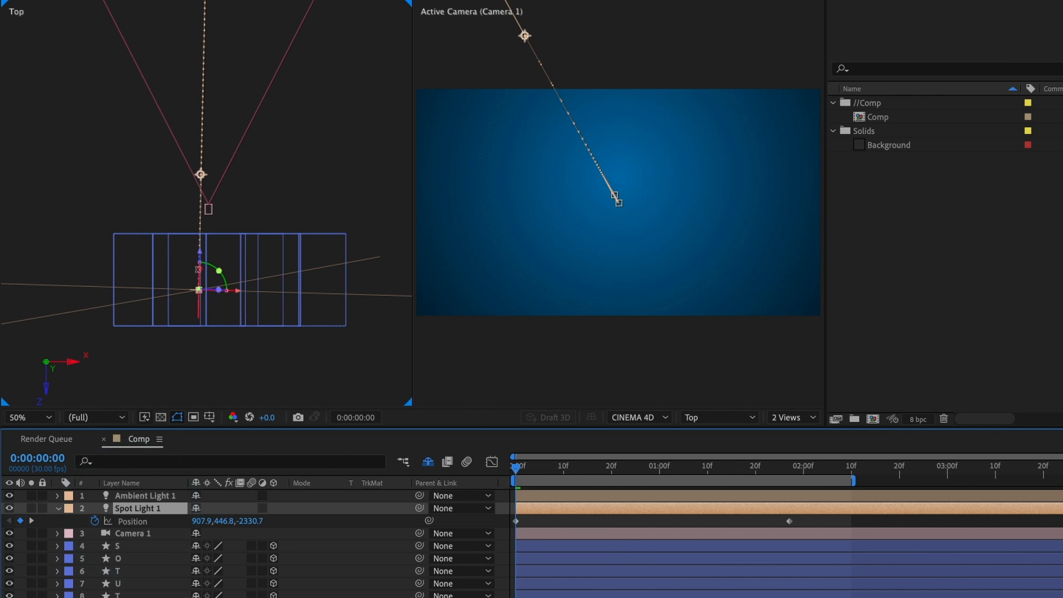
pyautogui.moveTo(201, 260); pyautogui.dragTo(204, 319)
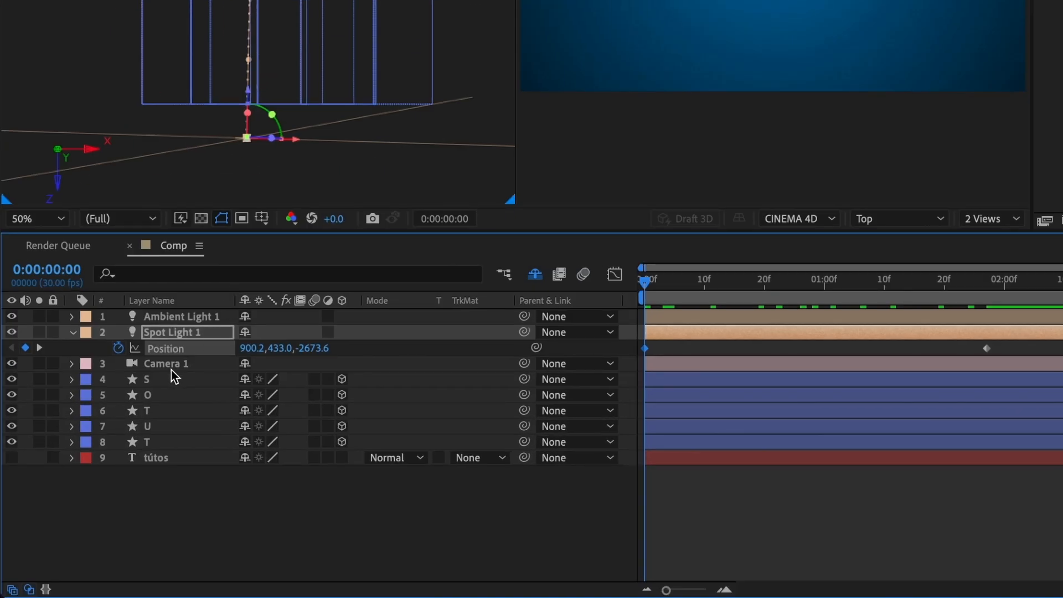
# Keyframe the Extrusion Depth of all five letter layers at 500 at 0:00:00:00 and display only their animated properties.
pyautogui.click(128, 546)
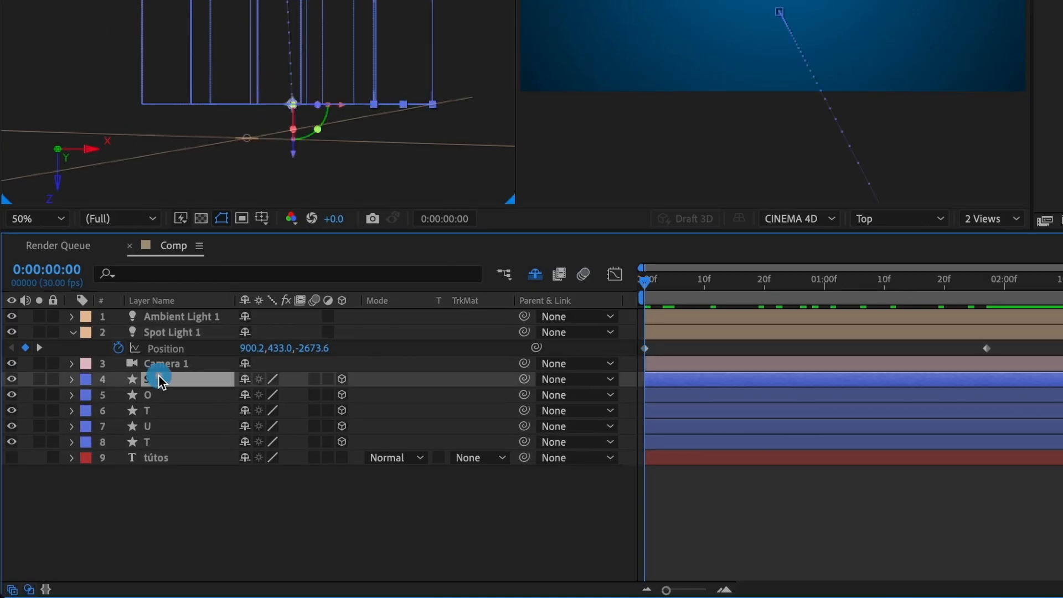
pyautogui.keyDown('shift'); pyautogui.click(161, 443); pyautogui.keyUp('shift')
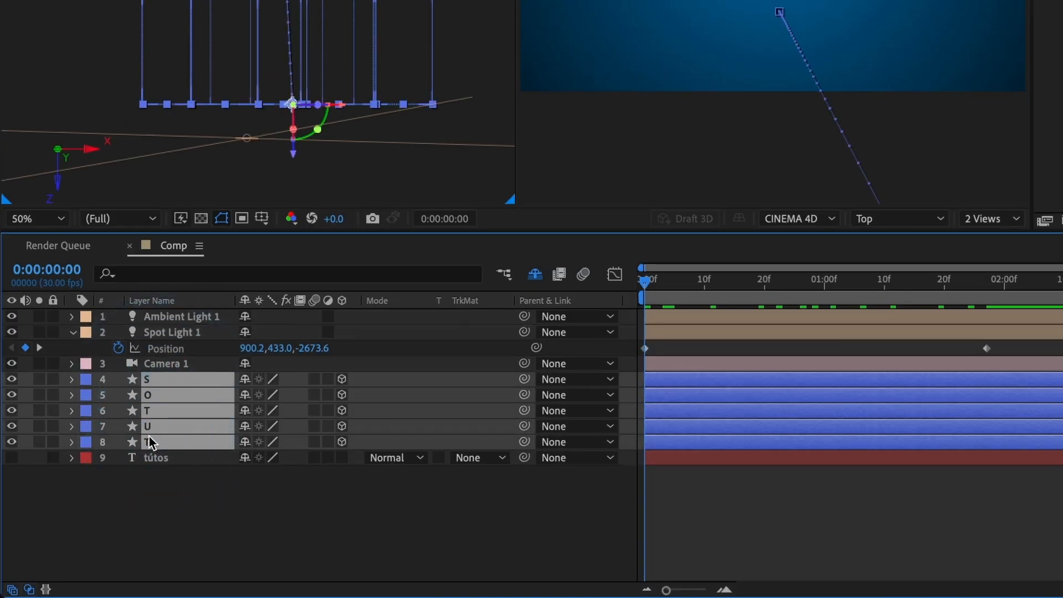
pyautogui.click(71, 379)
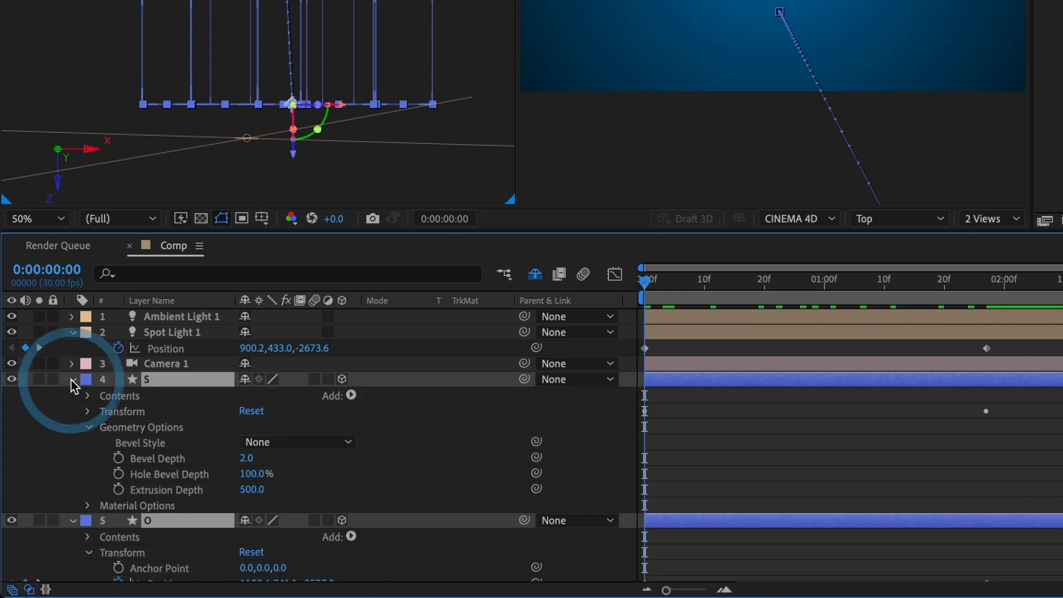
pyautogui.click(119, 490)
pyautogui.press('u')
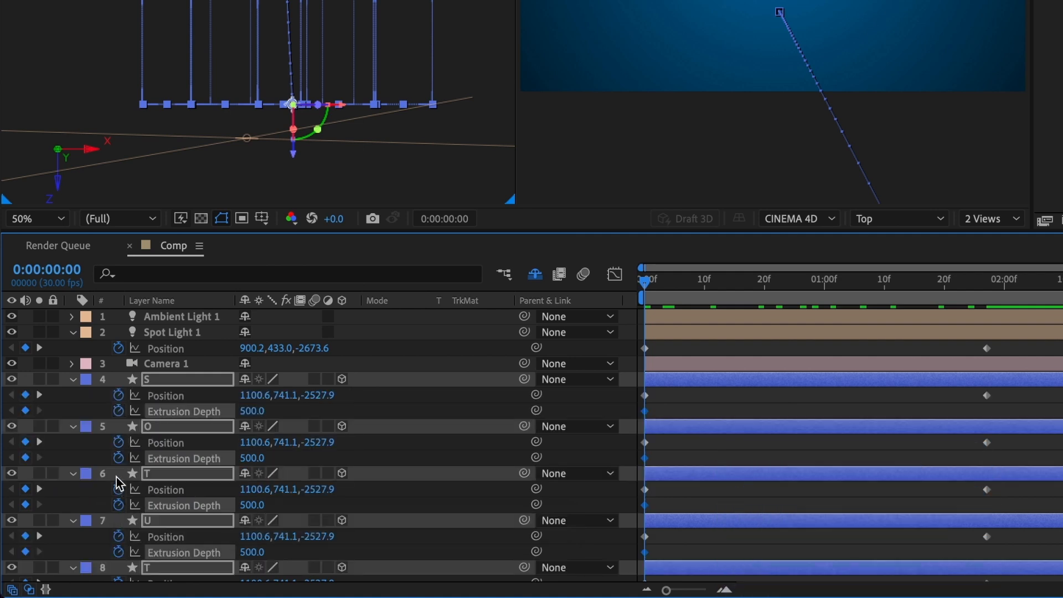
# At 0:00:01:27, try an Extrusion Depth of 10 on all five letter layers, and settle on 50.
pyautogui.click(988, 282)
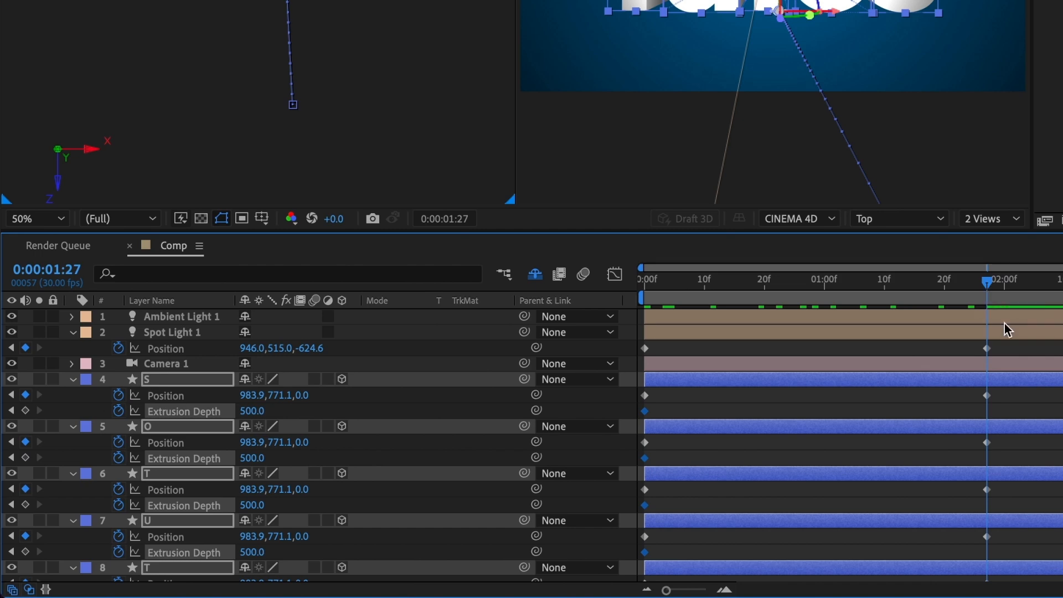
pyautogui.click(259, 412)
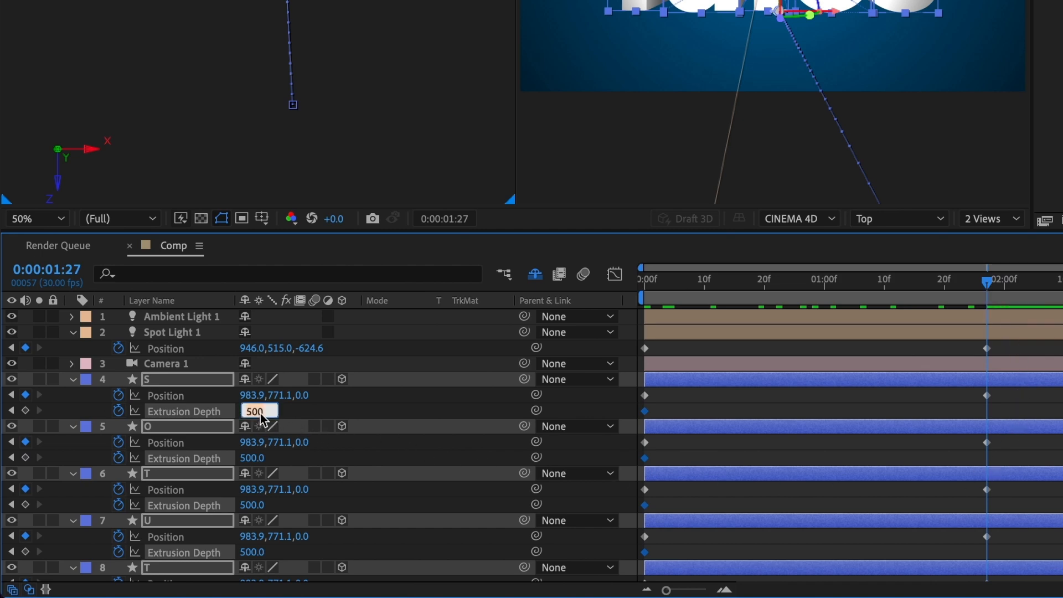
pyautogui.write('10')
pyautogui.press('Return')
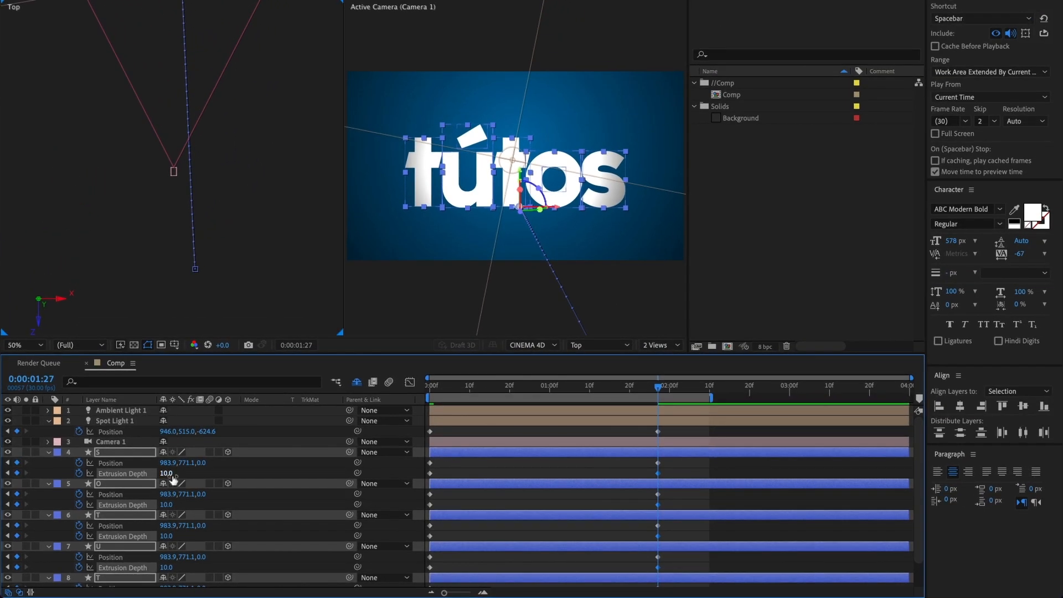
pyautogui.click(168, 473)
pyautogui.write('50')
pyautogui.press('Return')
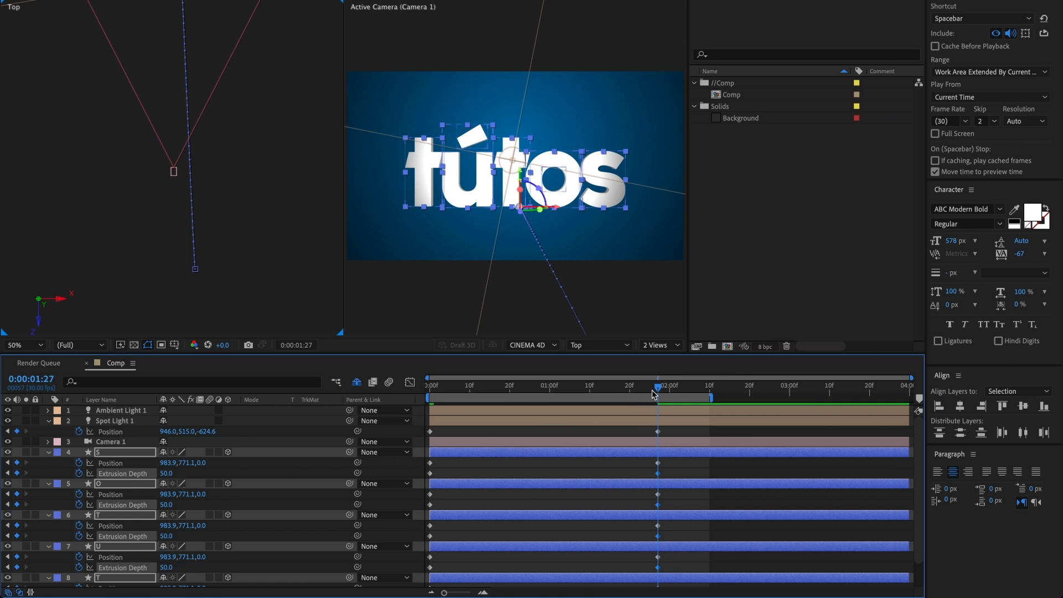
# Preview the letters' shrinking extrusion from 0:00:00:00 in 2 Views and again in a single Active Camera view.
pyautogui.moveTo(654, 394); pyautogui.dragTo(431, 397)
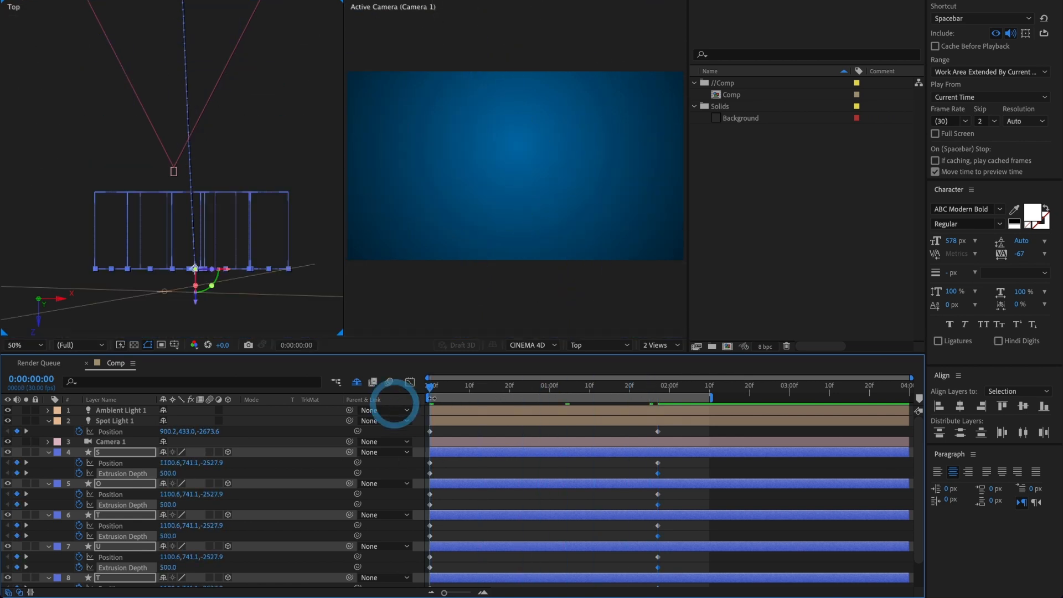
pyautogui.press('space')
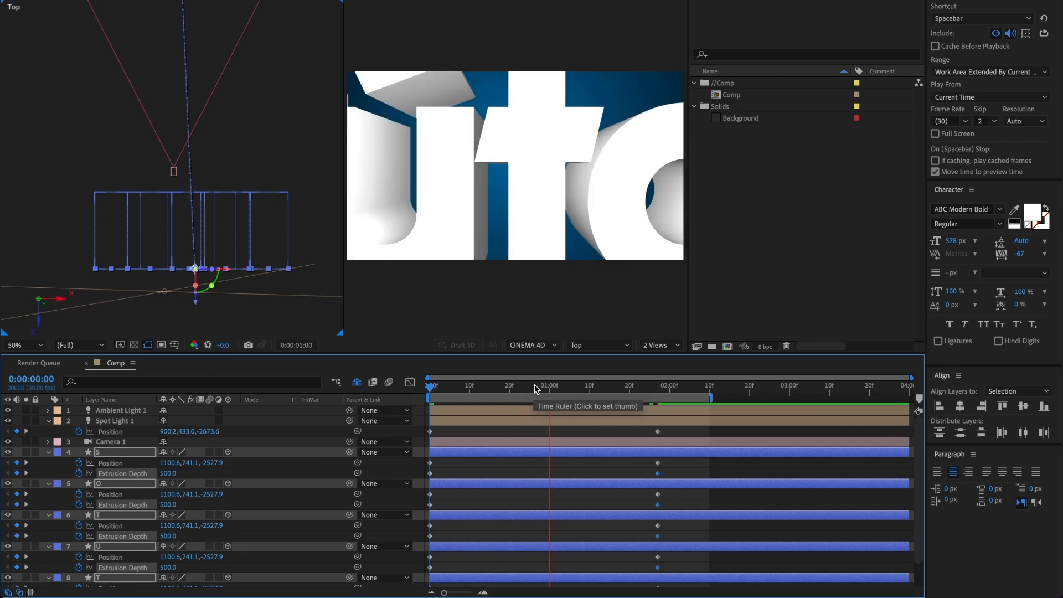
pyautogui.press('space')
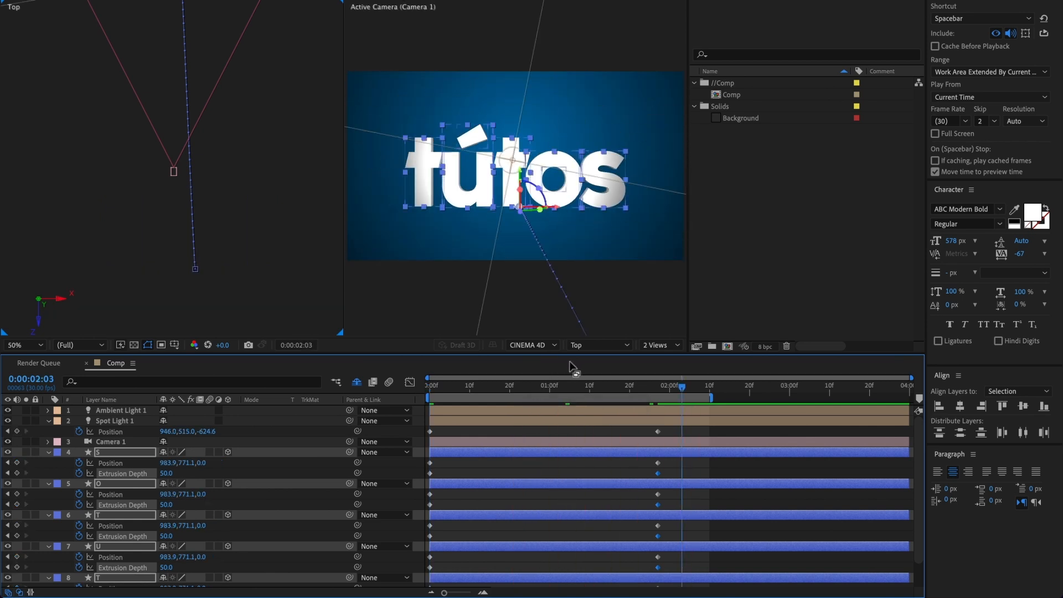
pyautogui.click(655, 345)
pyautogui.click(664, 366)
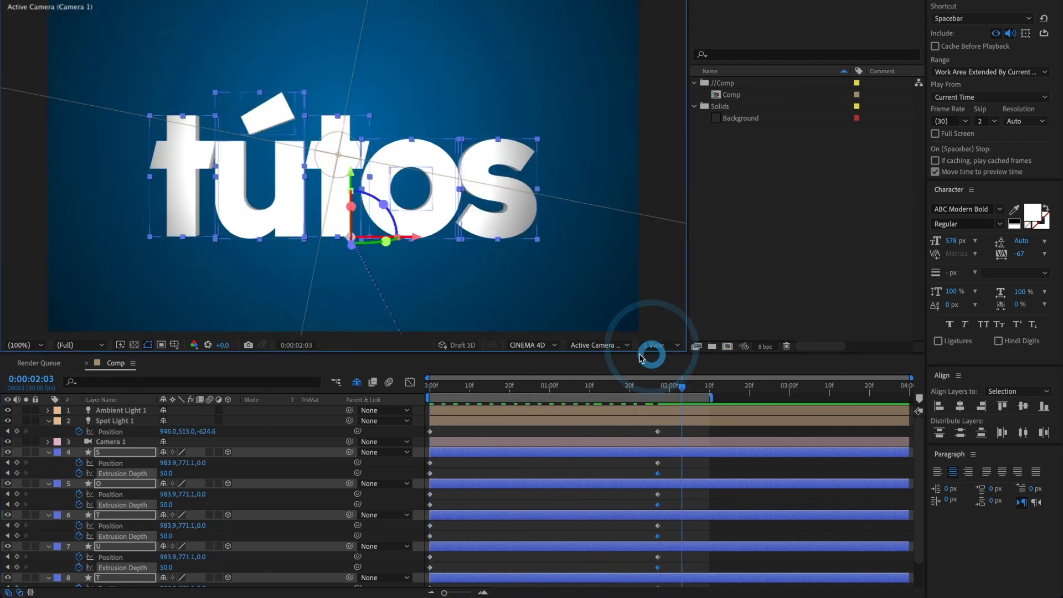
pyautogui.press('space')
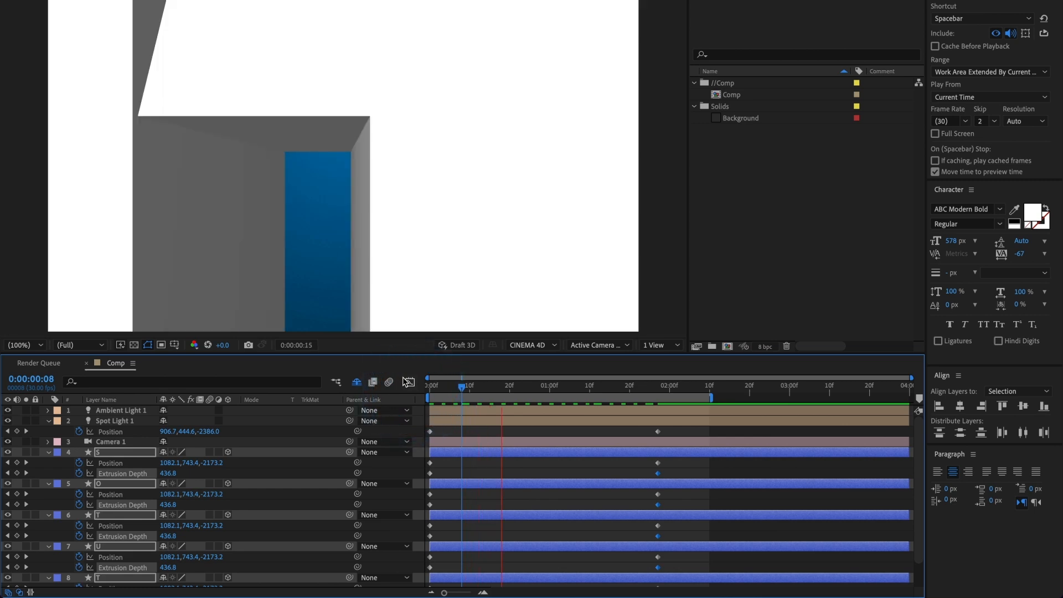
pyautogui.press('space')
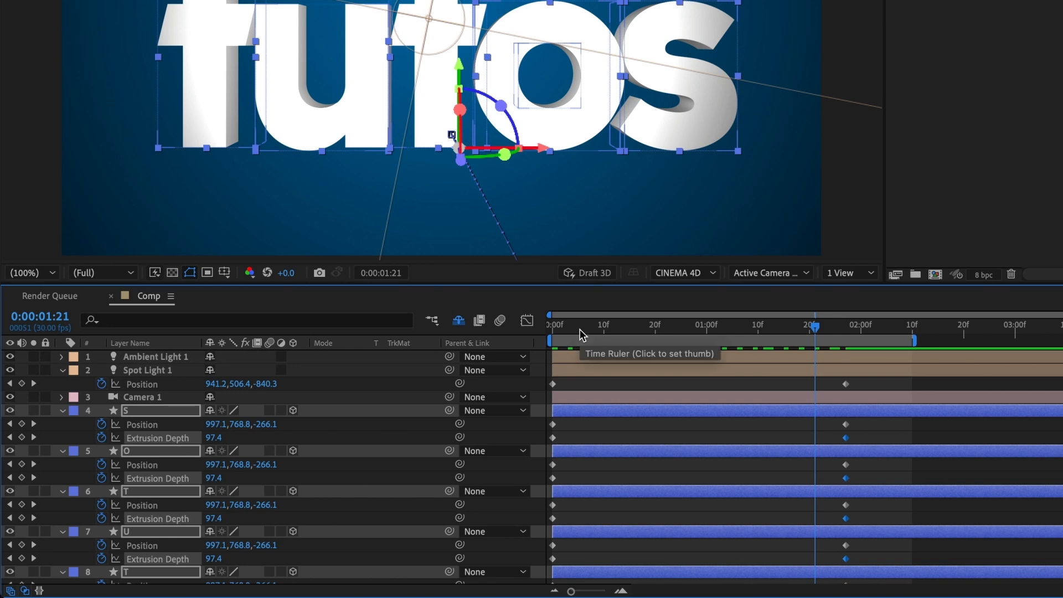
# Stagger the Position and Extrusion Depth keyframes of U, T, O and S by 3 more frames per letter after the first T.
pyautogui.moveTo(579, 329); pyautogui.dragTo(550, 329)
pyautogui.scroll(-2, 656, 396)
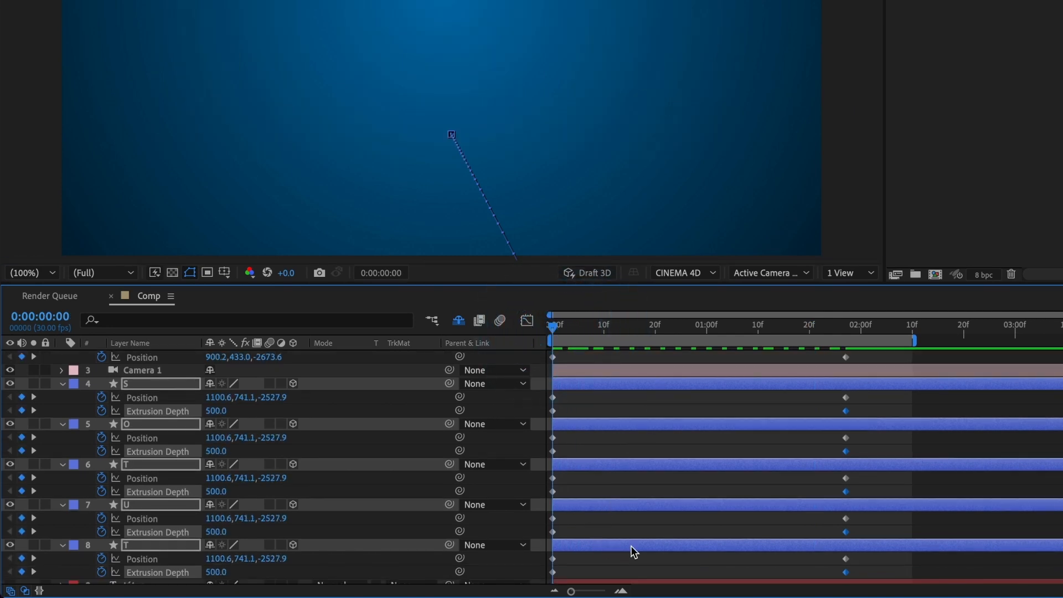
pyautogui.click(675, 533)
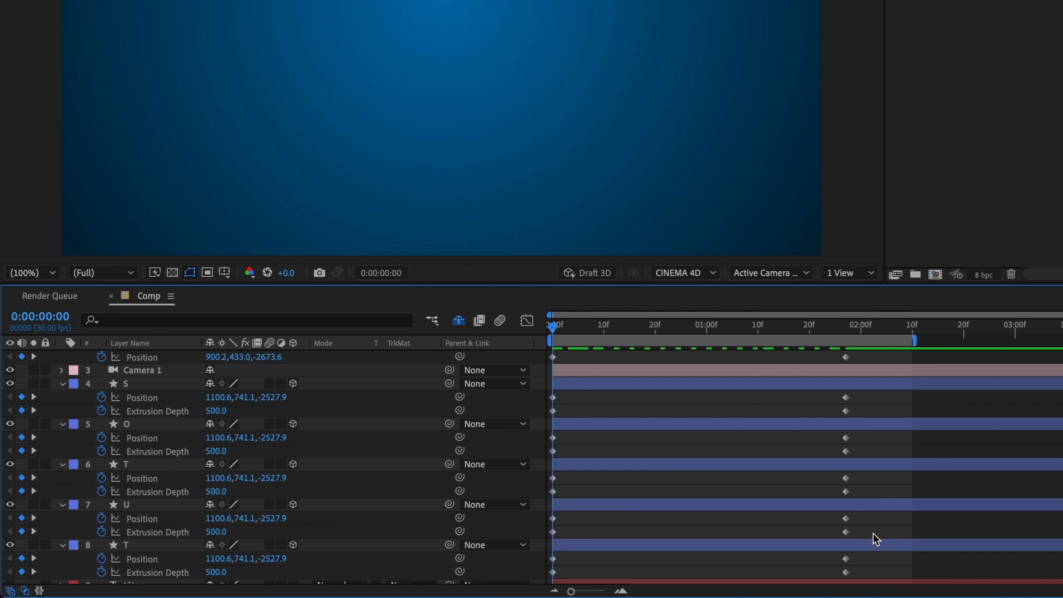
pyautogui.moveTo(873, 533)
pyautogui.mouseDown()
pyautogui.moveTo(672, 404)
pyautogui.moveTo(552, 397)
pyautogui.mouseUp()
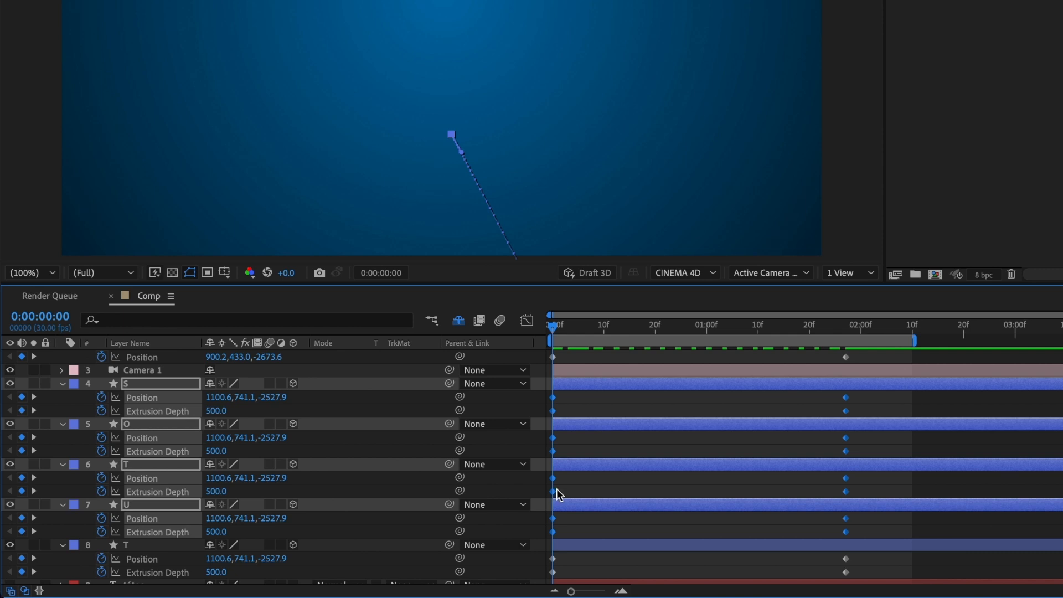
pyautogui.moveTo(557, 490); pyautogui.dragTo(571, 490)
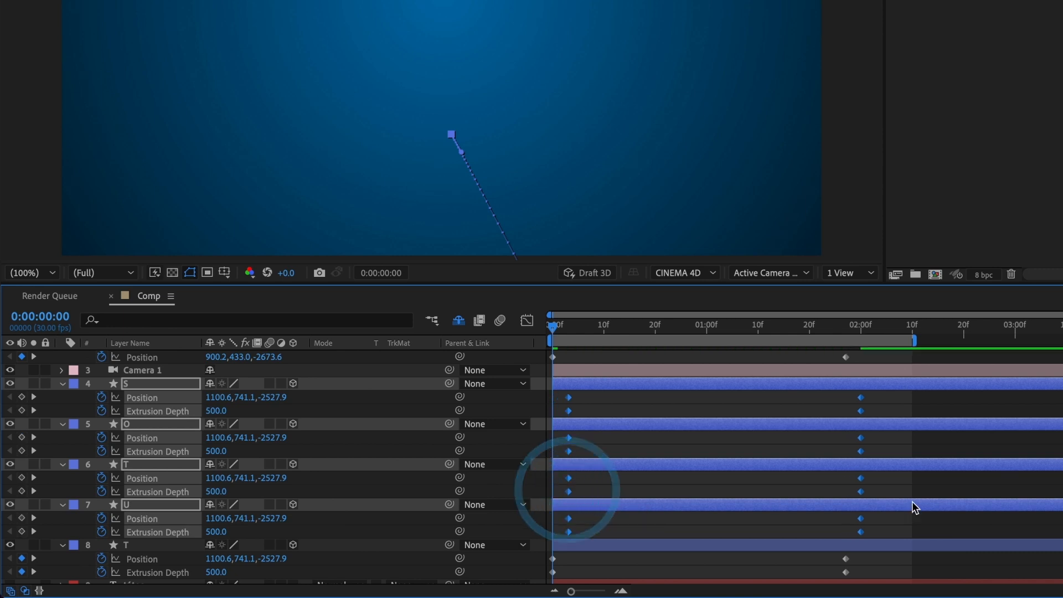
pyautogui.moveTo(875, 494); pyautogui.dragTo(617, 397)
pyautogui.keyDown('ctrl'); pyautogui.click(599, 464); pyautogui.keyUp('ctrl')
pyautogui.keyDown('ctrl'); pyautogui.click(606, 424); pyautogui.keyUp('ctrl')
pyautogui.keyDown('ctrl'); pyautogui.click(612, 384); pyautogui.keyUp('ctrl')
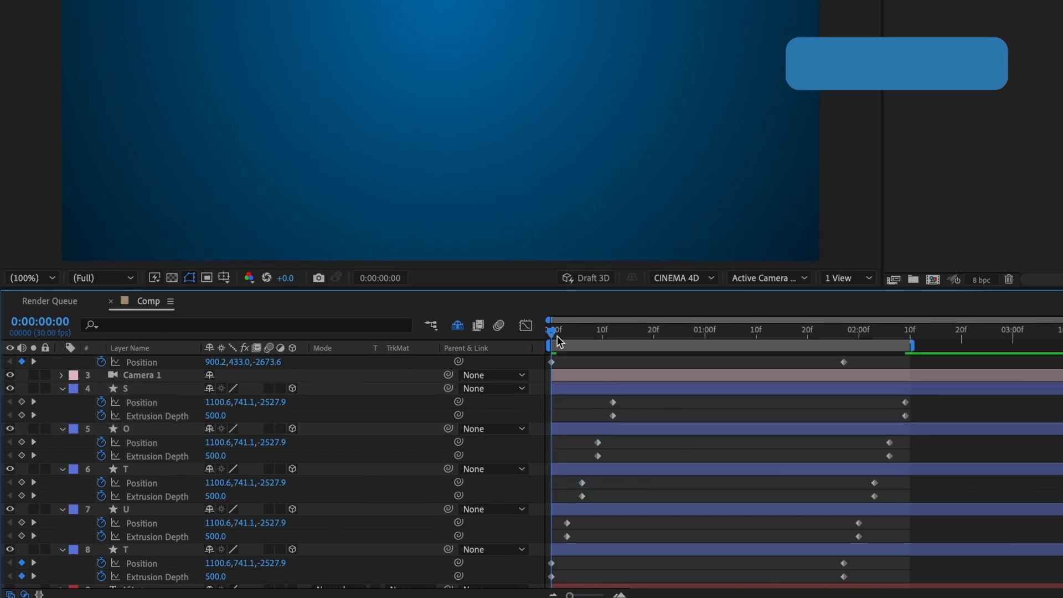
# Preview the staggered fly-in from 0:00:00:00 and extend the end of the work area to 0:00:03:00.
pyautogui.moveTo(561, 341); pyautogui.dragTo(673, 349)
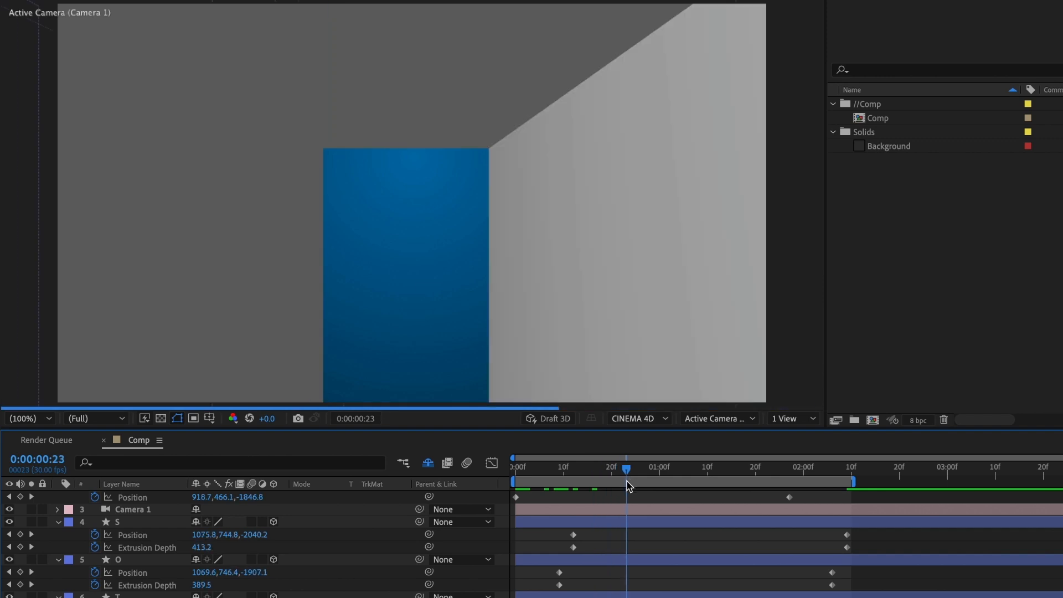
pyautogui.moveTo(629, 486); pyautogui.dragTo(436, 513)
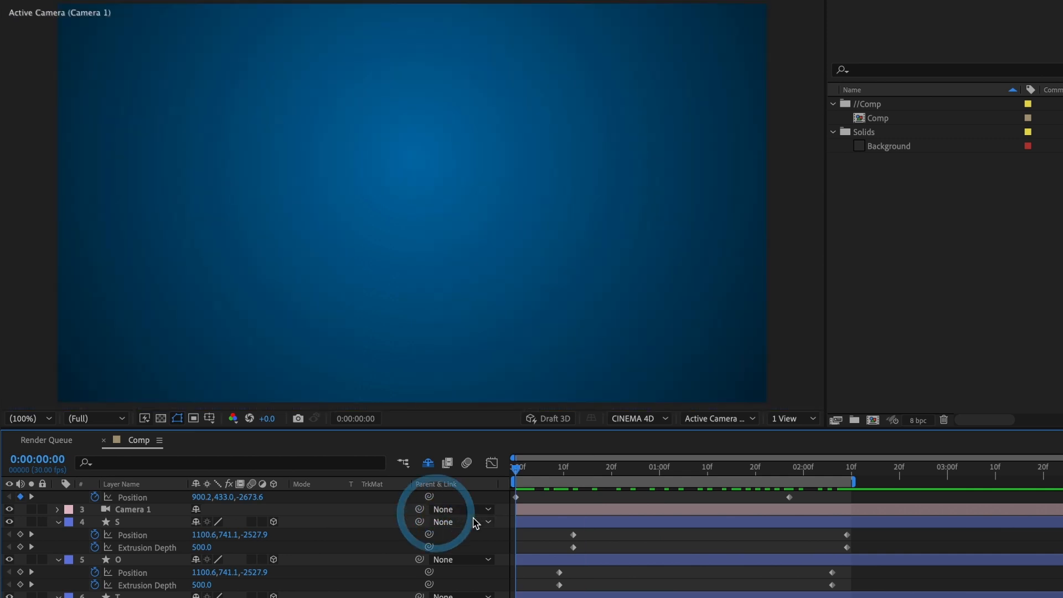
pyautogui.press('space')
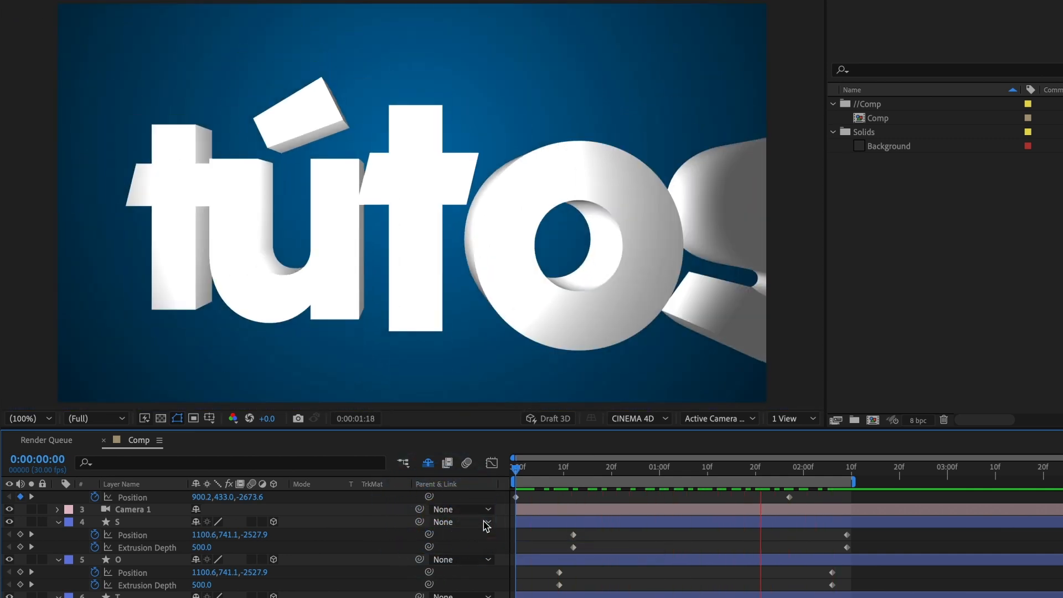
pyautogui.press('space')
pyautogui.moveTo(854, 482); pyautogui.dragTo(949, 481)
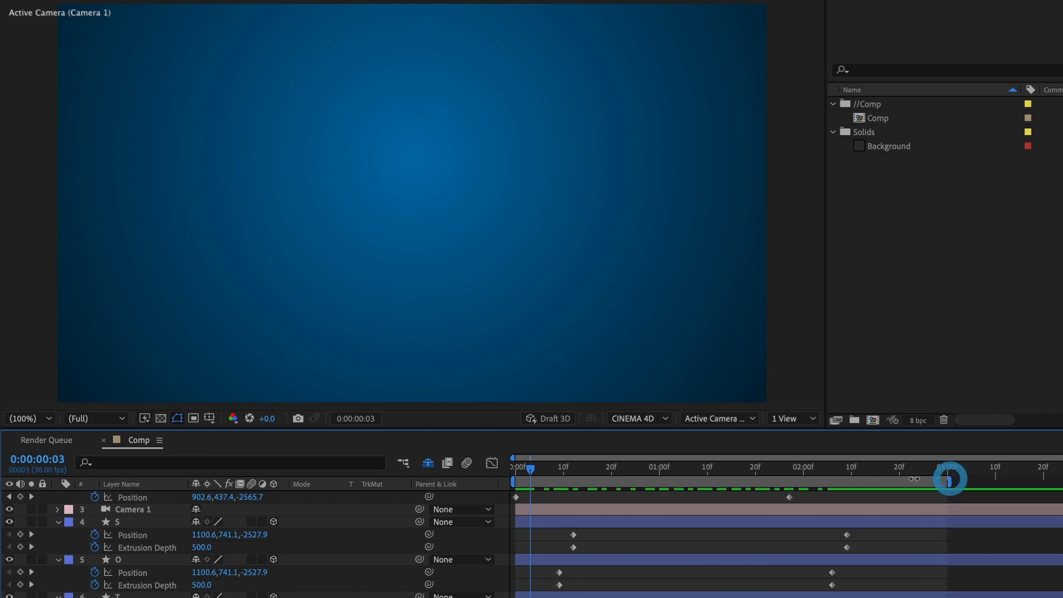
# In 2 Views at 0:00:00:00, move Spot Light 1 farther behind the letters to position 898.1, 429.2, -2769.3.
pyautogui.moveTo(546, 468); pyautogui.dragTo(740, 467)
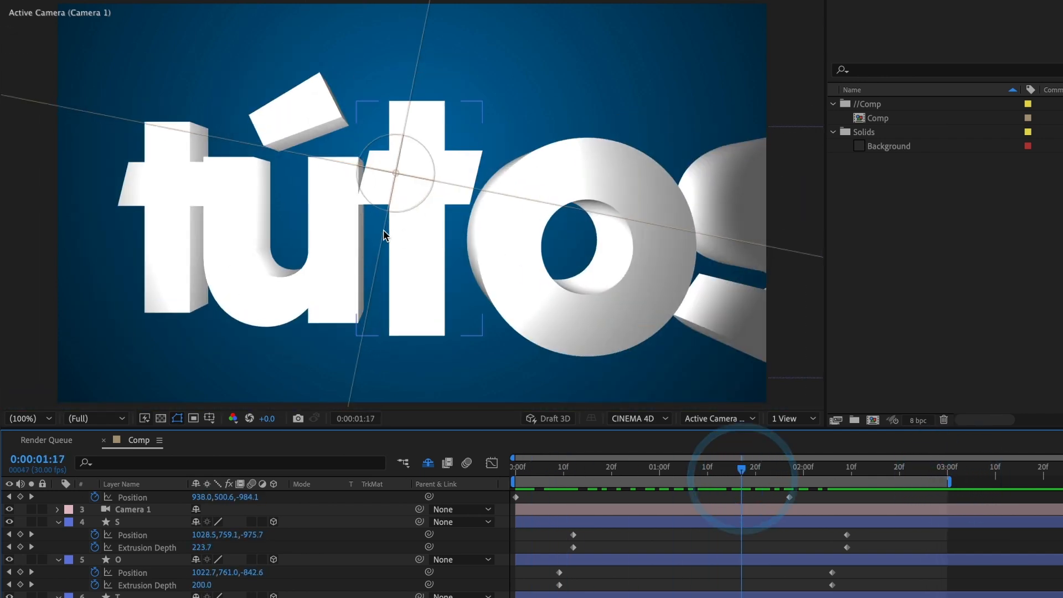
pyautogui.click(782, 419)
pyautogui.click(787, 439)
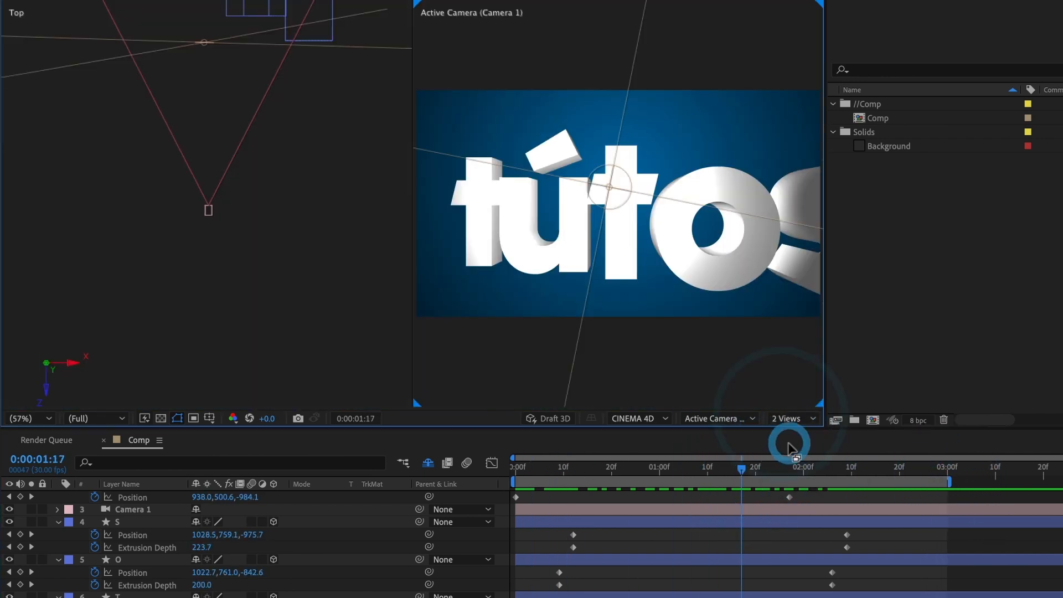
pyautogui.scroll(2, 145, 545)
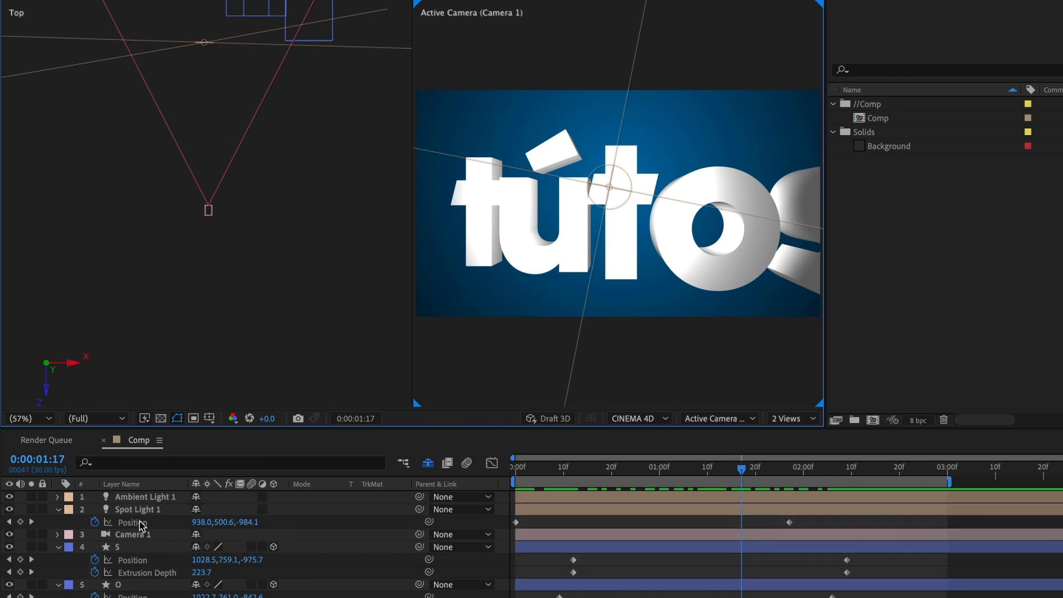
pyautogui.click(138, 510)
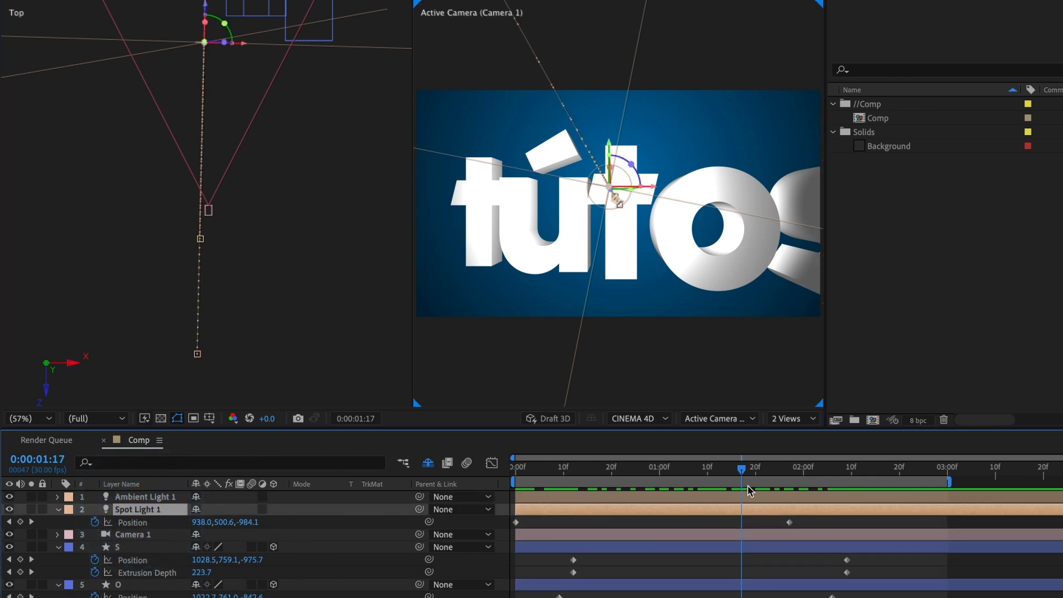
pyautogui.moveTo(741, 470); pyautogui.dragTo(434, 478)
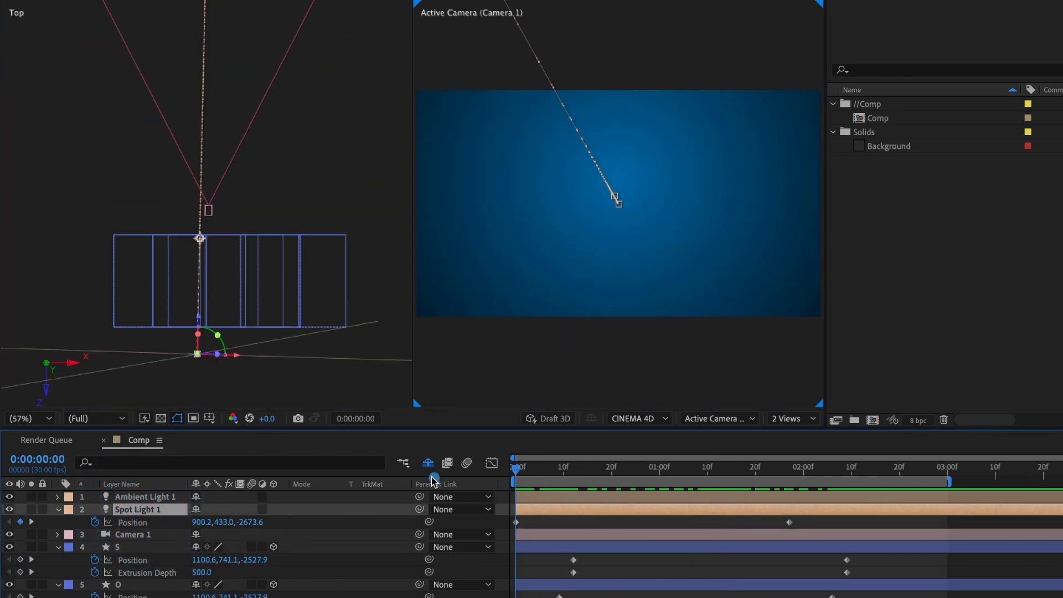
pyautogui.moveTo(197, 320); pyautogui.dragTo(200, 336)
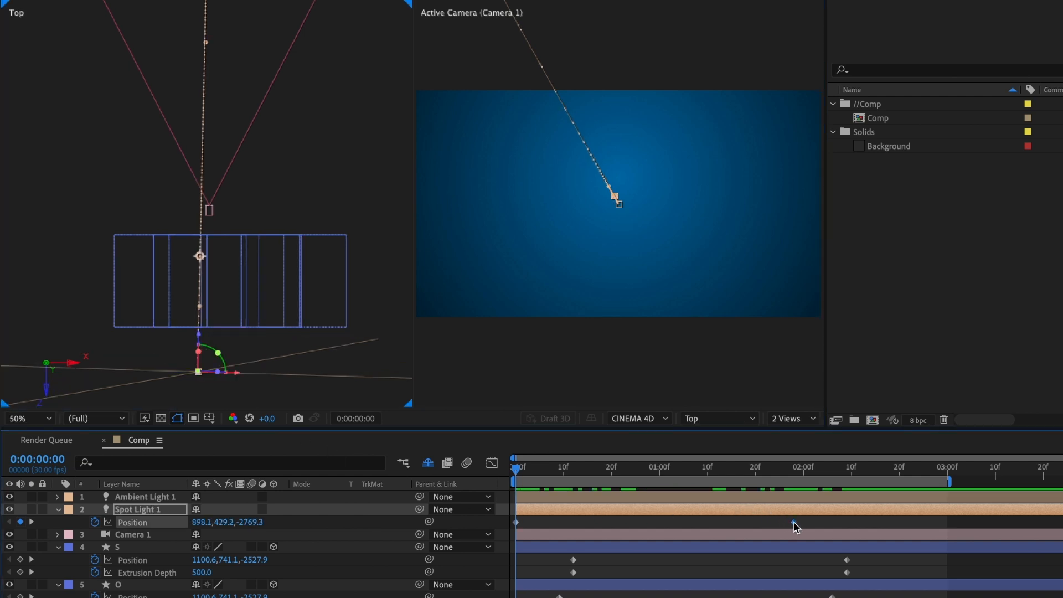
# Delay Spot Light 1's final Position keyframe to about 0:00:02:24 and check the lighting at 0:00:01:15.
pyautogui.moveTo(794, 522); pyautogui.dragTo(919, 522)
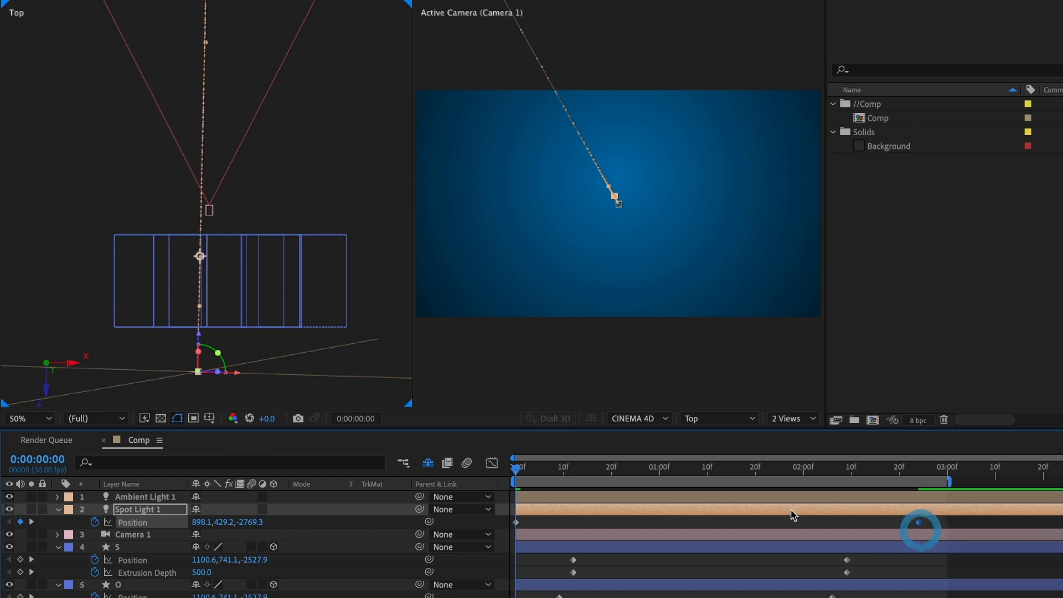
pyautogui.moveTo(523, 471); pyautogui.dragTo(734, 493)
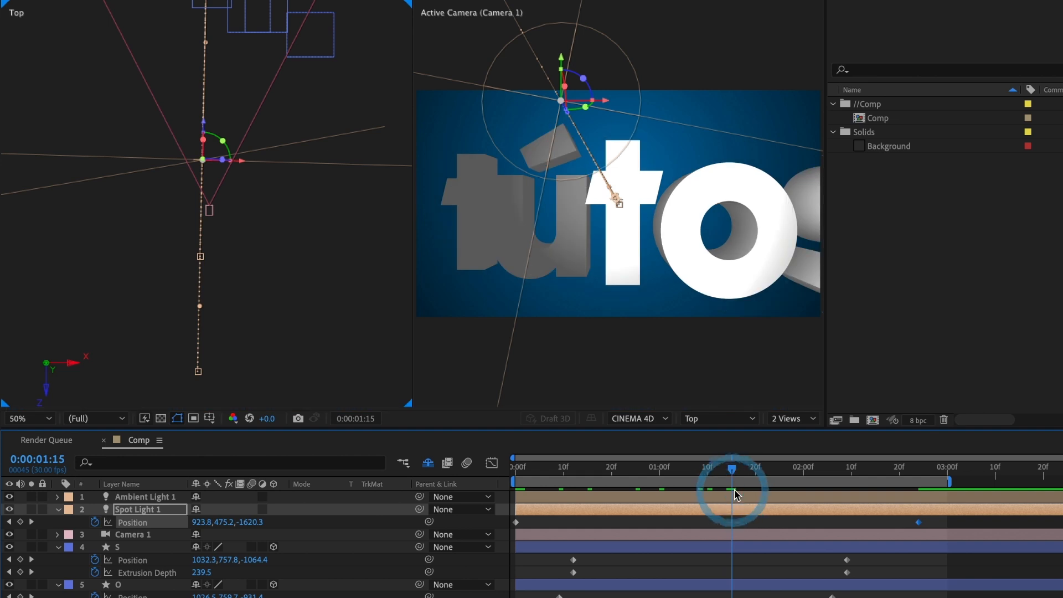
pyautogui.click(733, 489)
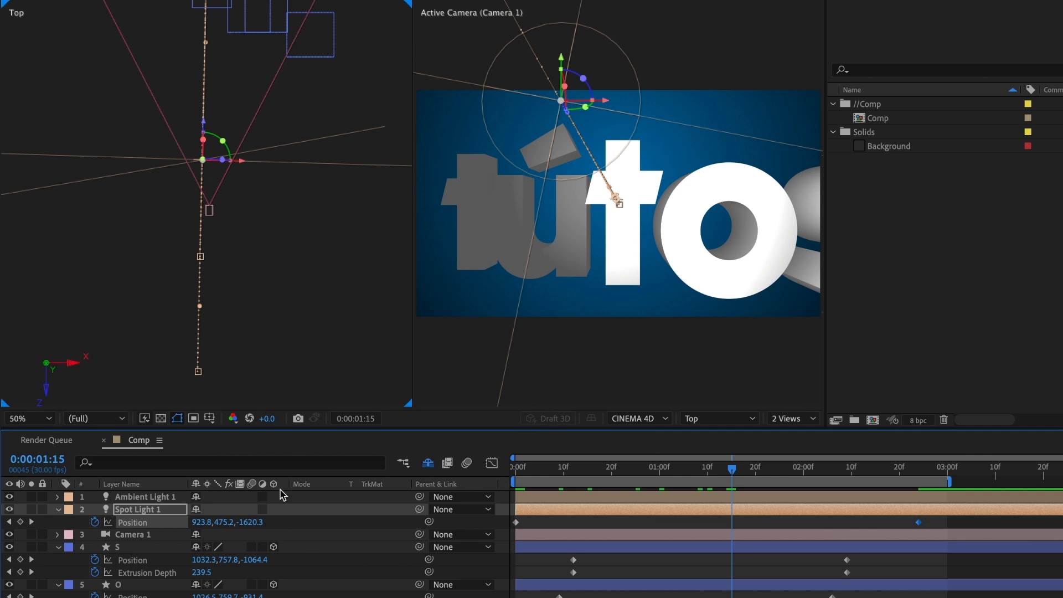
# Increase the falloff Radius of Spot Light 1 in its Light Options.
pyautogui.click(58, 509)
pyautogui.click(59, 509)
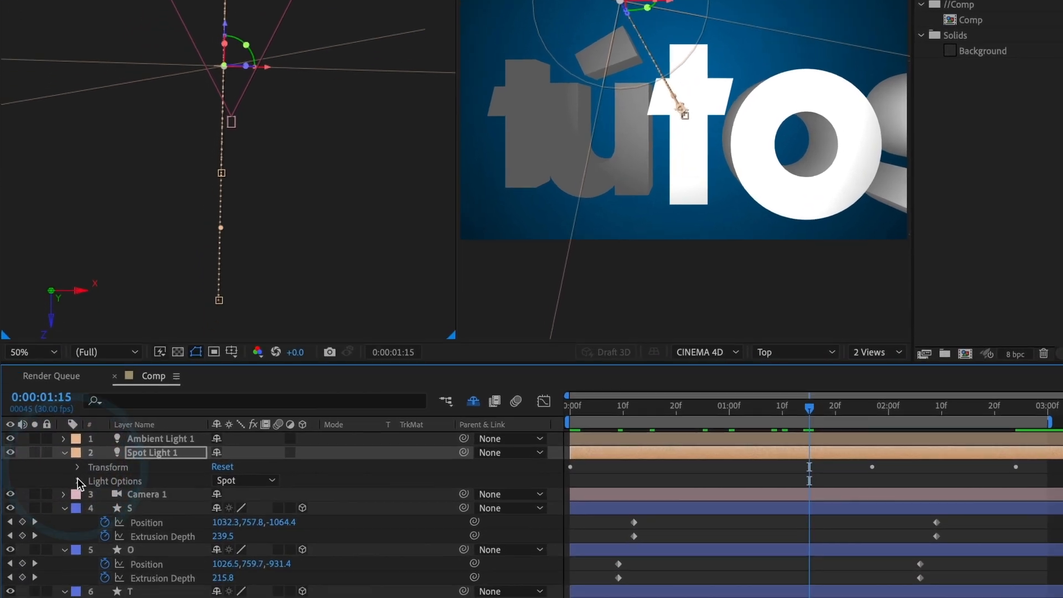
pyautogui.click(75, 534)
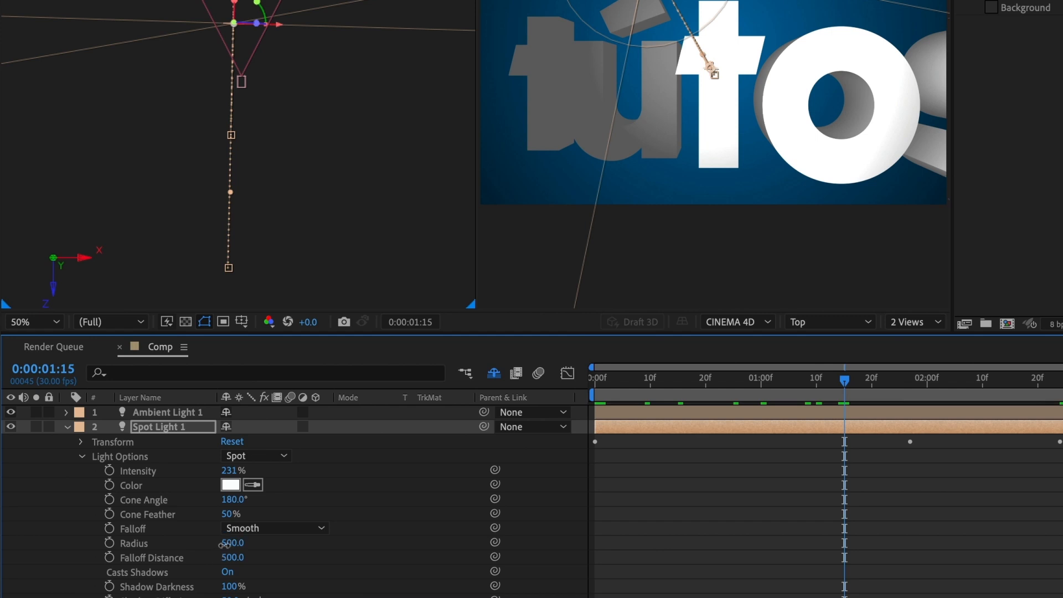
pyautogui.moveTo(224, 544); pyautogui.dragTo(640, 573)
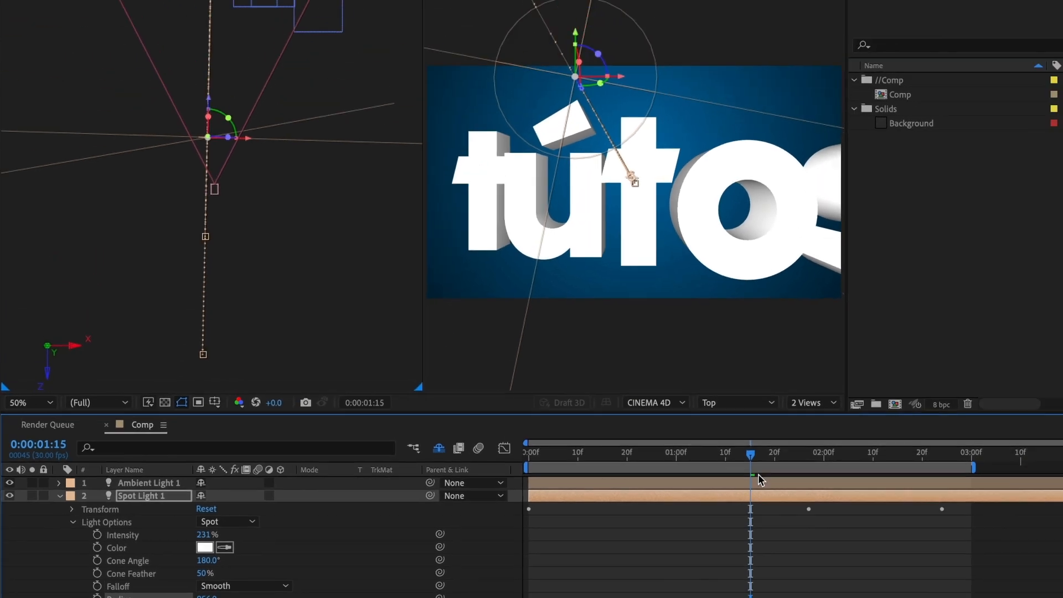
# Check the lighting across the fly-in and add a Position keyframe to Spot Light 1 at 0:00:02:04.
pyautogui.moveTo(844, 380); pyautogui.dragTo(675, 409)
pyautogui.moveTo(584, 496); pyautogui.dragTo(839, 516)
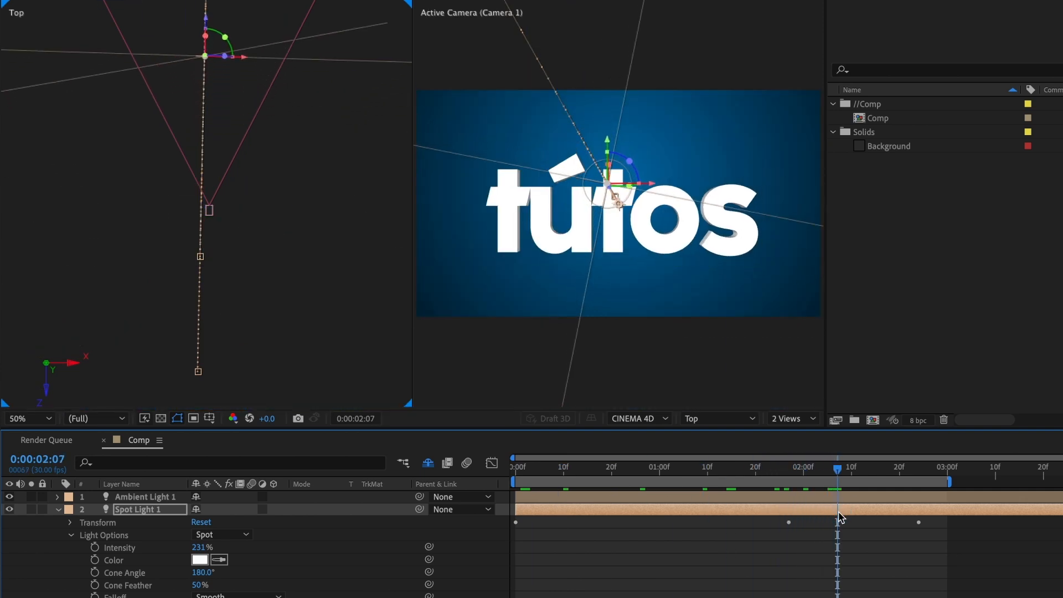
pyautogui.moveTo(839, 473); pyautogui.dragTo(813, 480)
pyautogui.moveTo(807, 483); pyautogui.dragTo(823, 478)
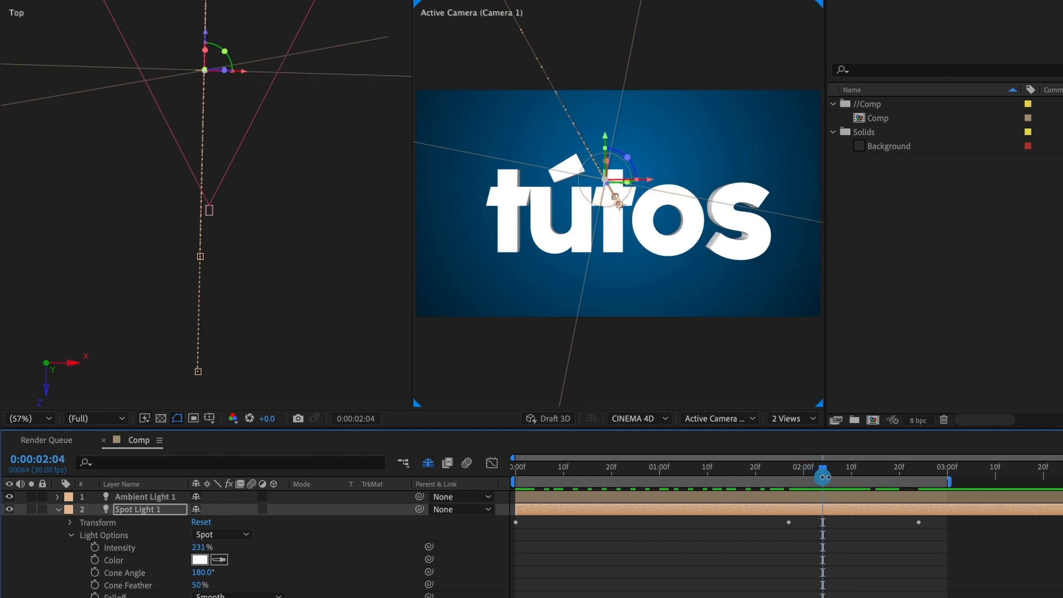
pyautogui.press('u')
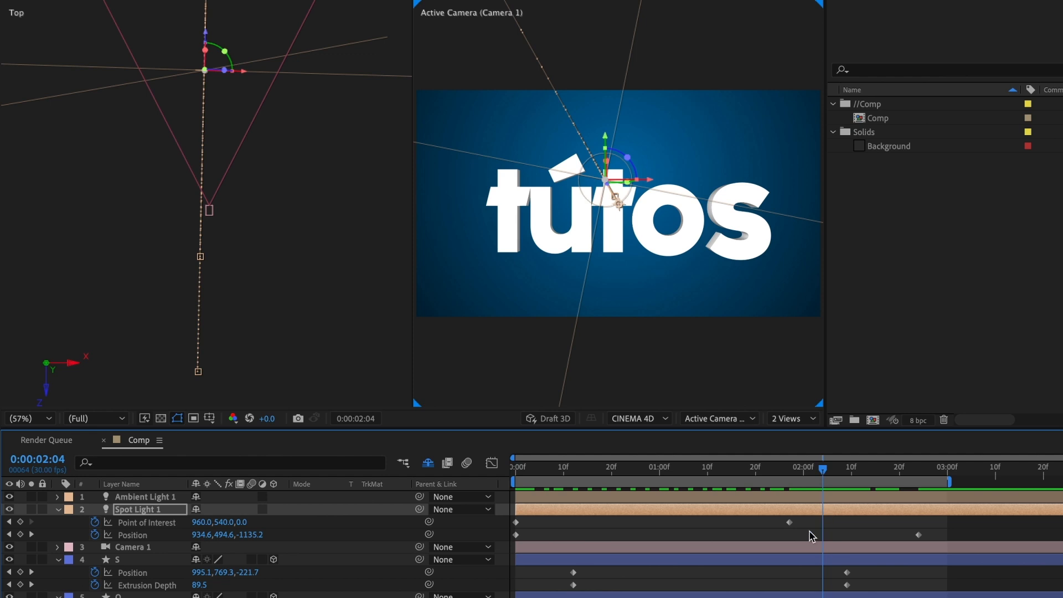
pyautogui.click(22, 534)
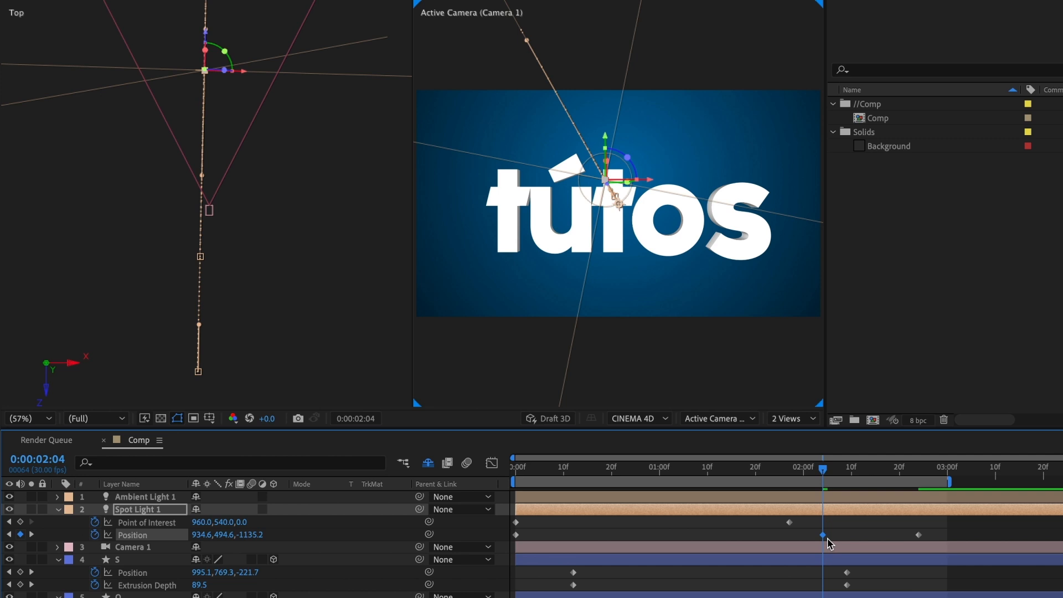
# Move Spot Light 1's final Point of Interest keyframe to 0:00:02:04 and delete its last Position keyframe.
pyautogui.moveTo(789, 521); pyautogui.dragTo(821, 523)
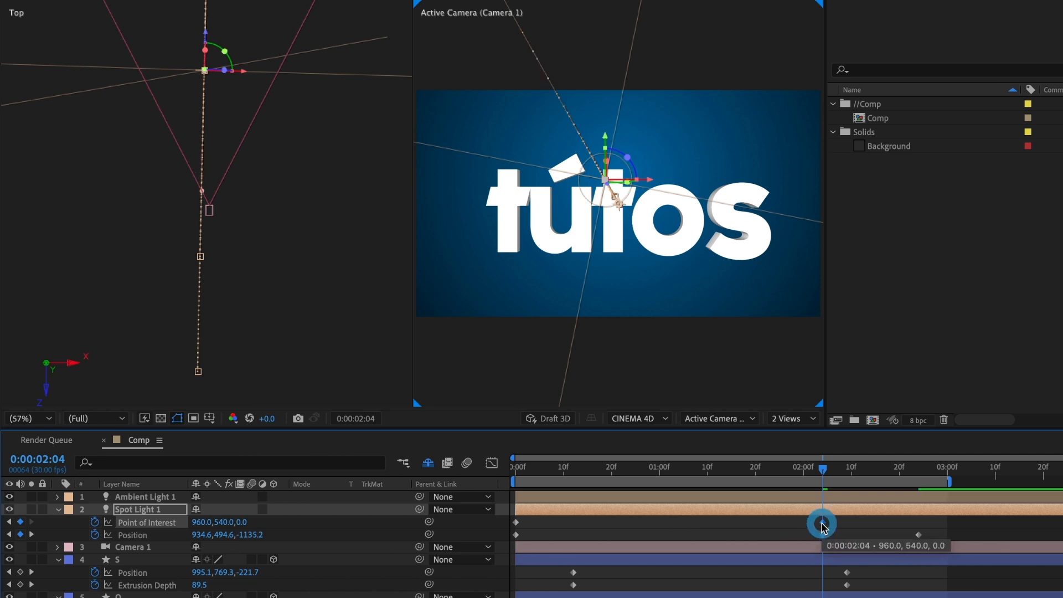
pyautogui.click(918, 534)
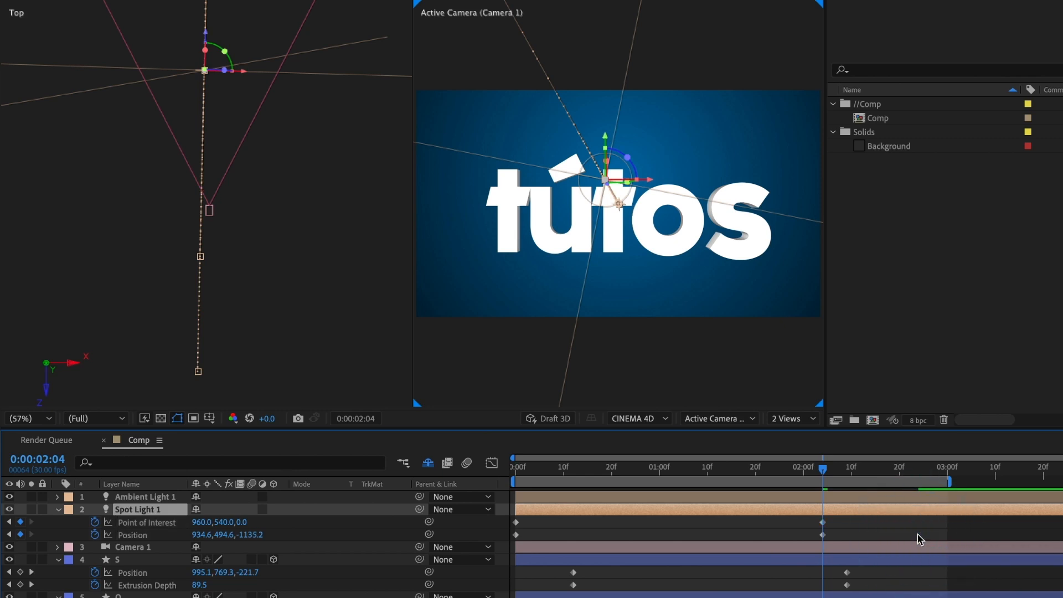
pyautogui.press('Delete')
# Return to 1 View and preview the relit fly-in from 0:00:00:00.
pyautogui.moveTo(830, 470); pyautogui.dragTo(522, 482)
pyautogui.click(797, 419)
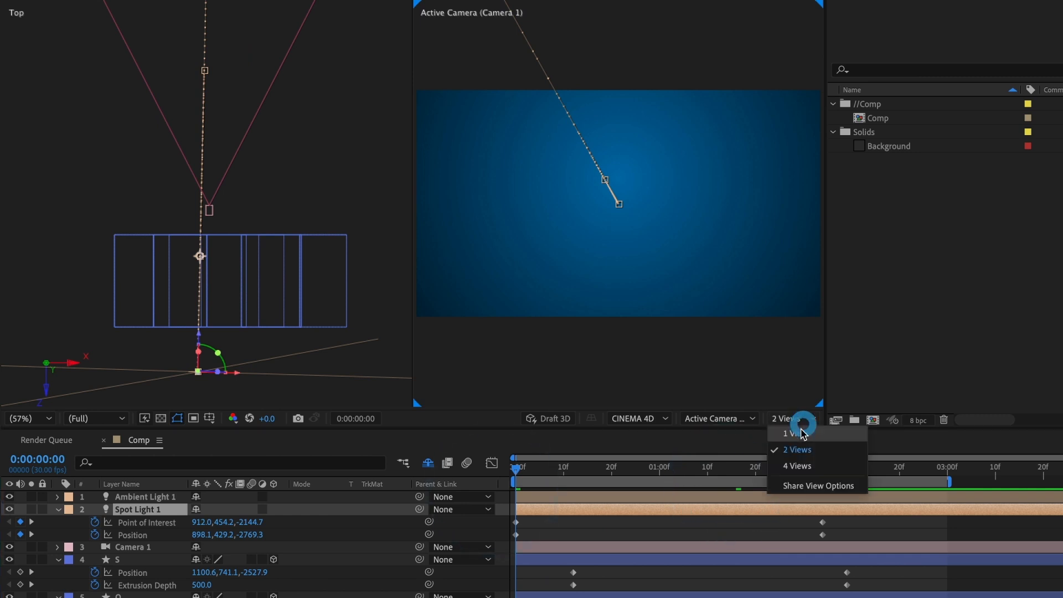
pyautogui.click(797, 435)
pyautogui.press('space')
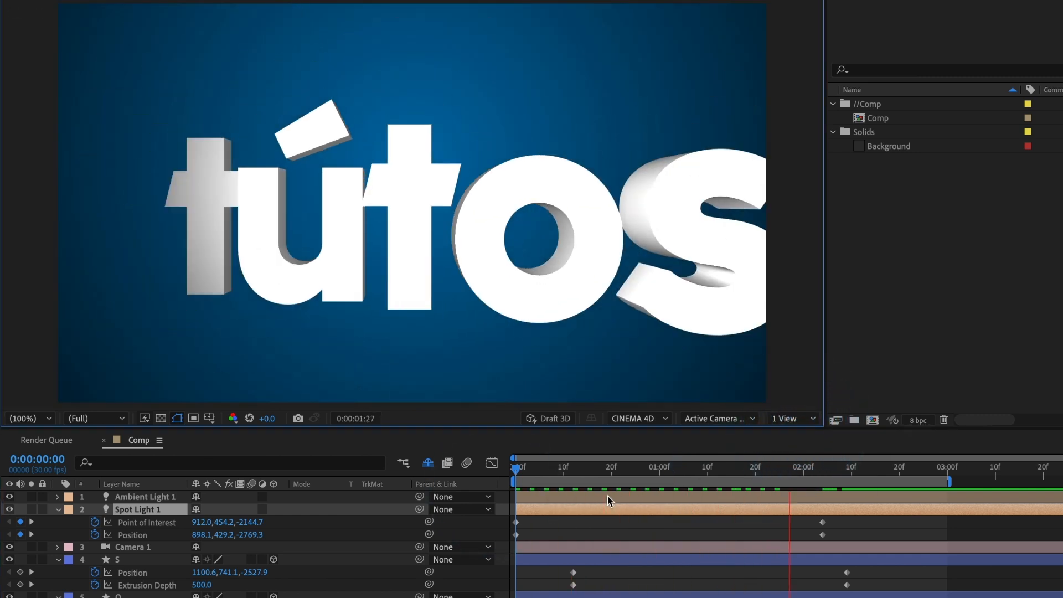
pyautogui.press('space')
# At 0:00:01:26, increase Spot Light 1's falloff Radius until the first letter is fully lit.
pyautogui.moveTo(905, 470); pyautogui.dragTo(787, 483)
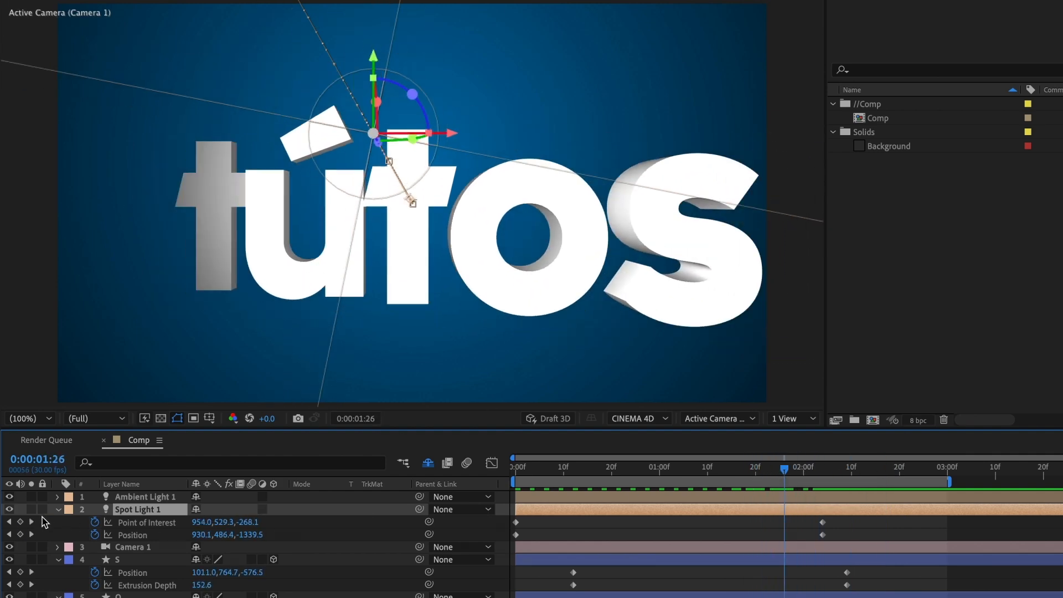
pyautogui.doubleClick(54, 510)
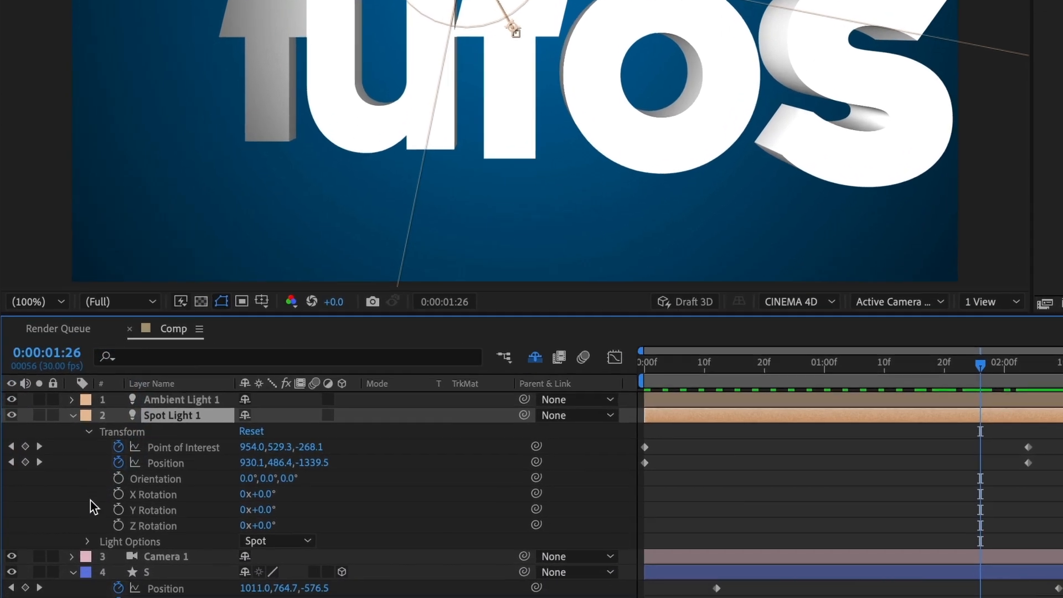
pyautogui.click(89, 431)
pyautogui.click(88, 446)
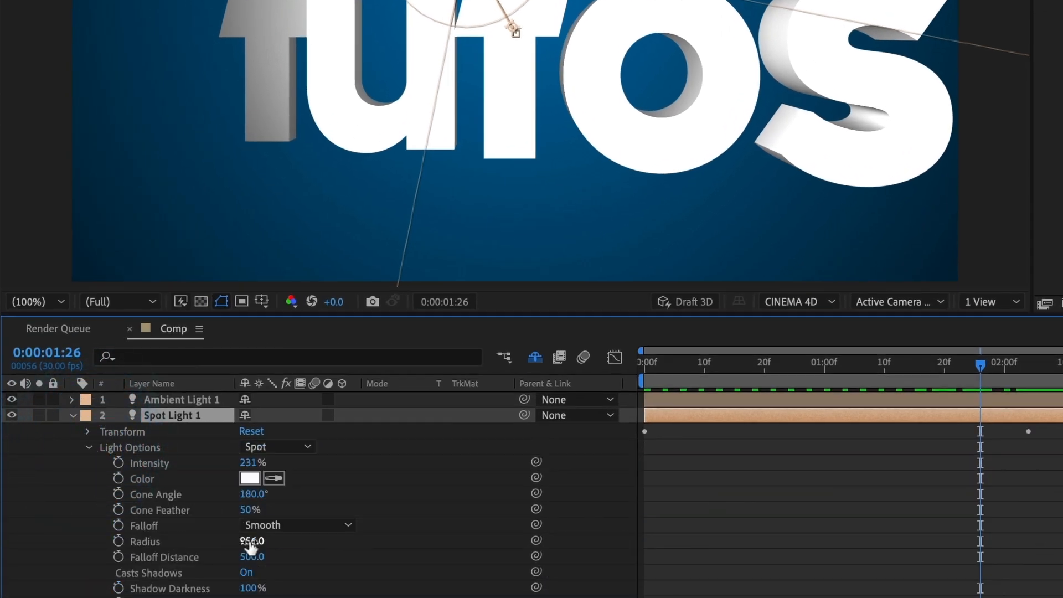
pyautogui.moveTo(250, 547); pyautogui.dragTo(363, 541)
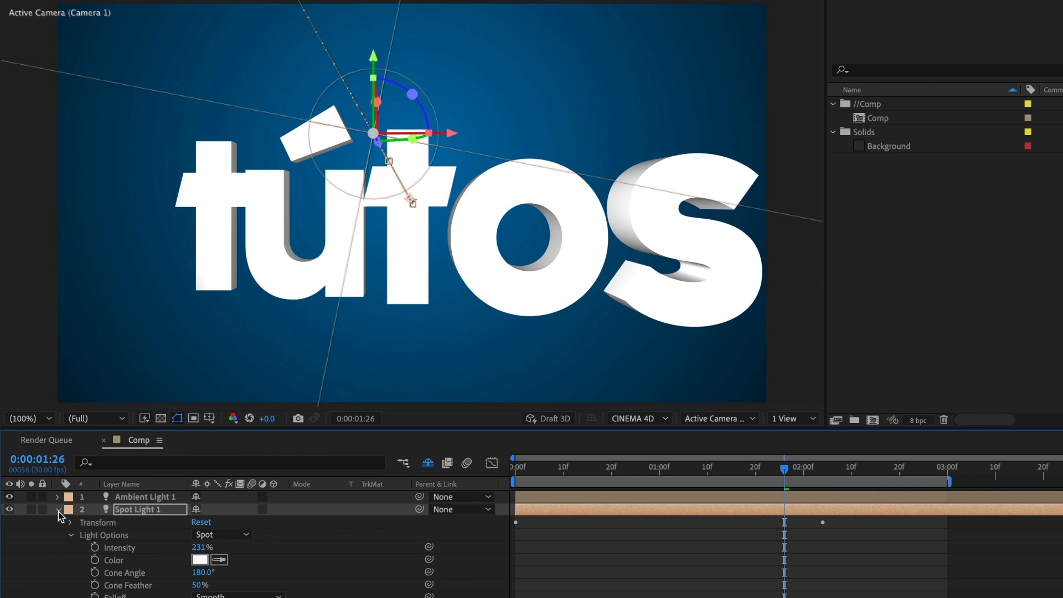
# Show Spot Light 1's keyframes and inspect the lighting at 0:00:01:12 with the composition fitted to the viewer.
pyautogui.press('u')
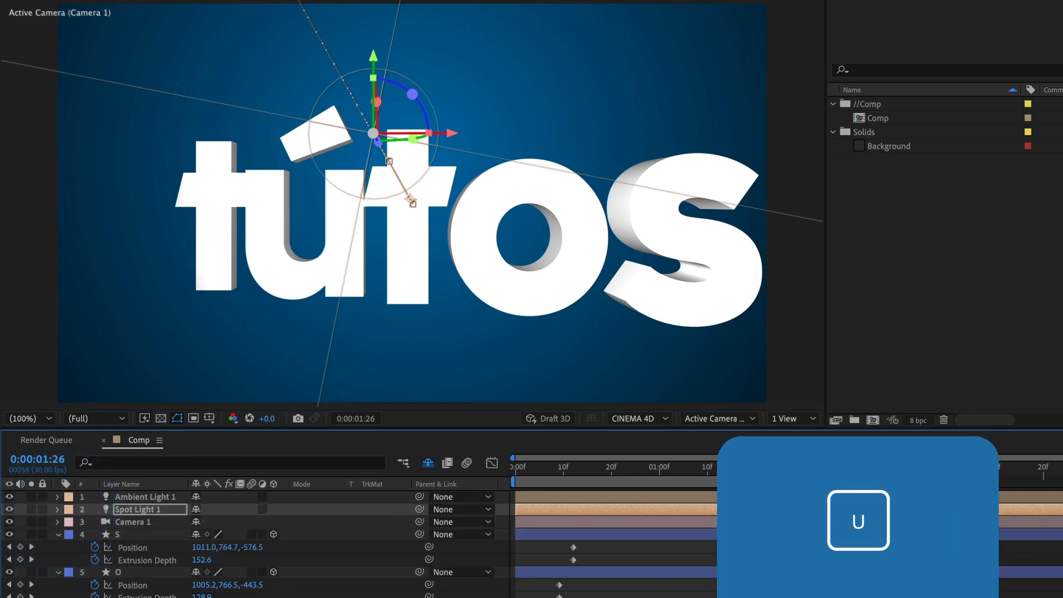
pyautogui.press('u')
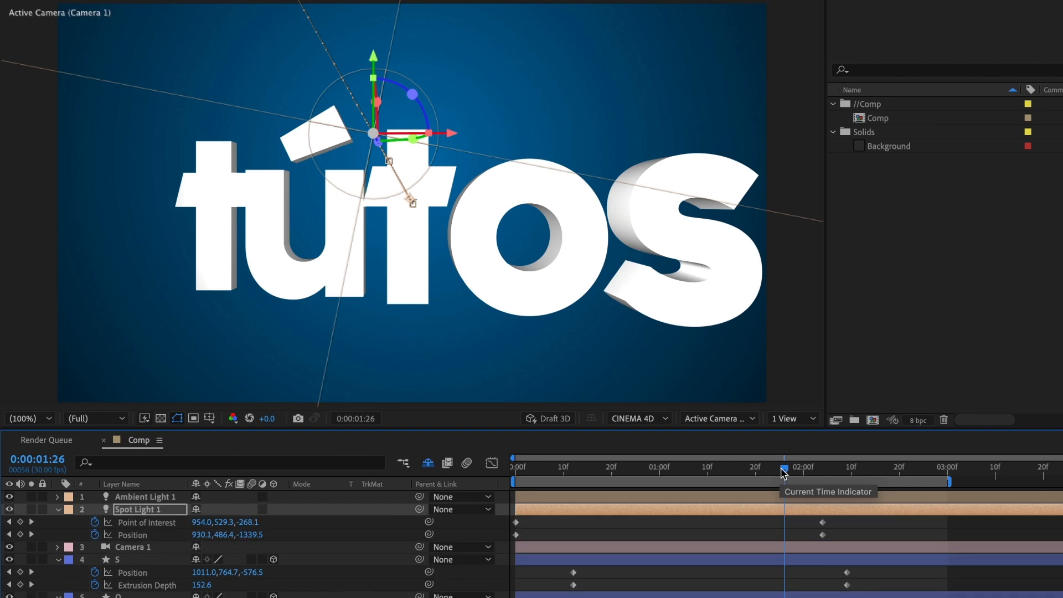
pyautogui.moveTo(781, 469); pyautogui.dragTo(716, 487)
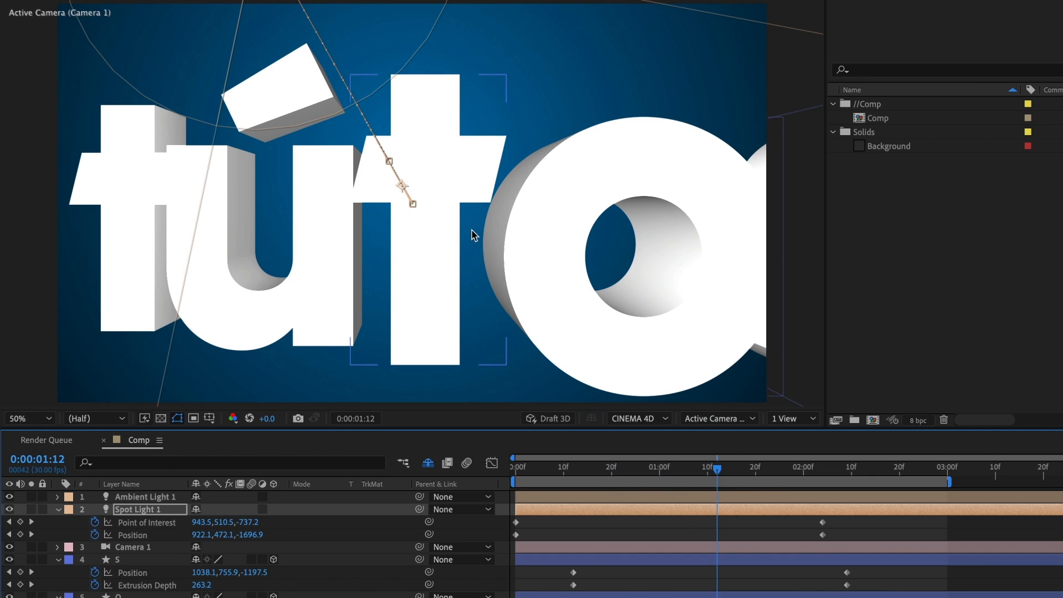
pyautogui.scroll(-1, 474, 235)
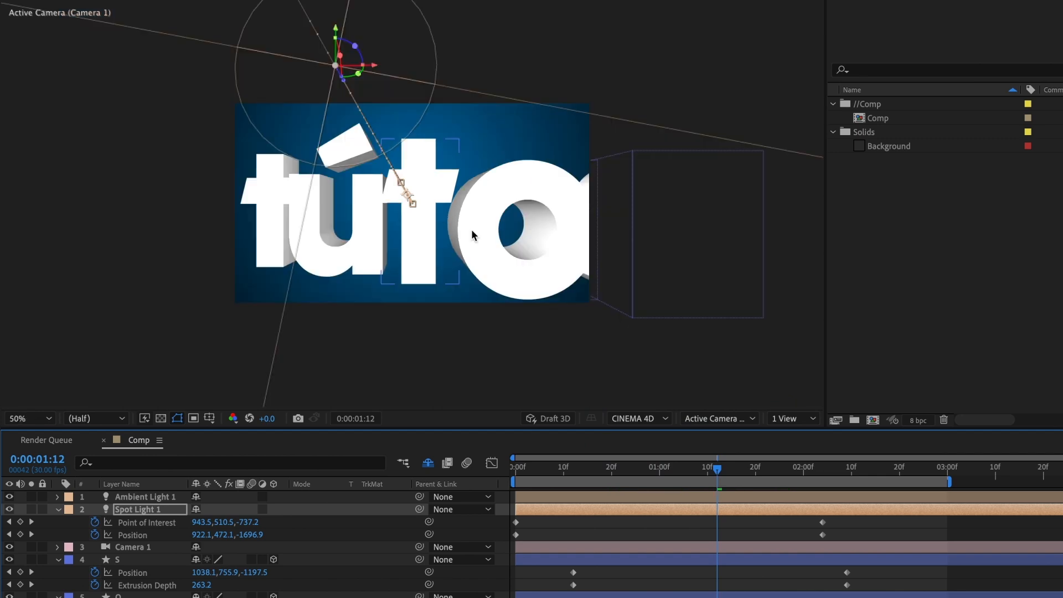
pyautogui.click(33, 418)
pyautogui.click(31, 416)
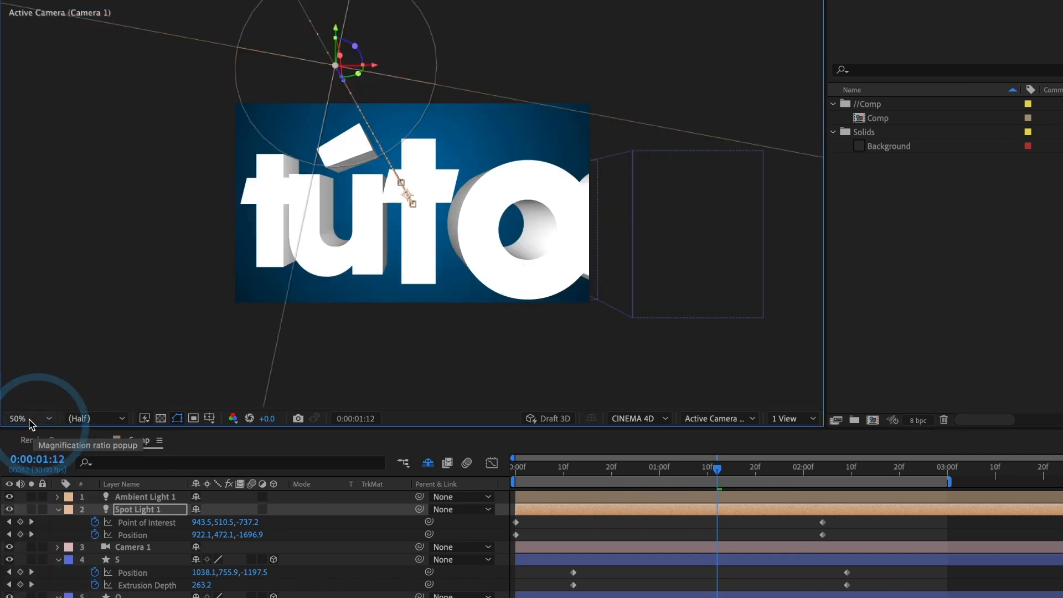
pyautogui.click(29, 418)
pyautogui.click(26, 432)
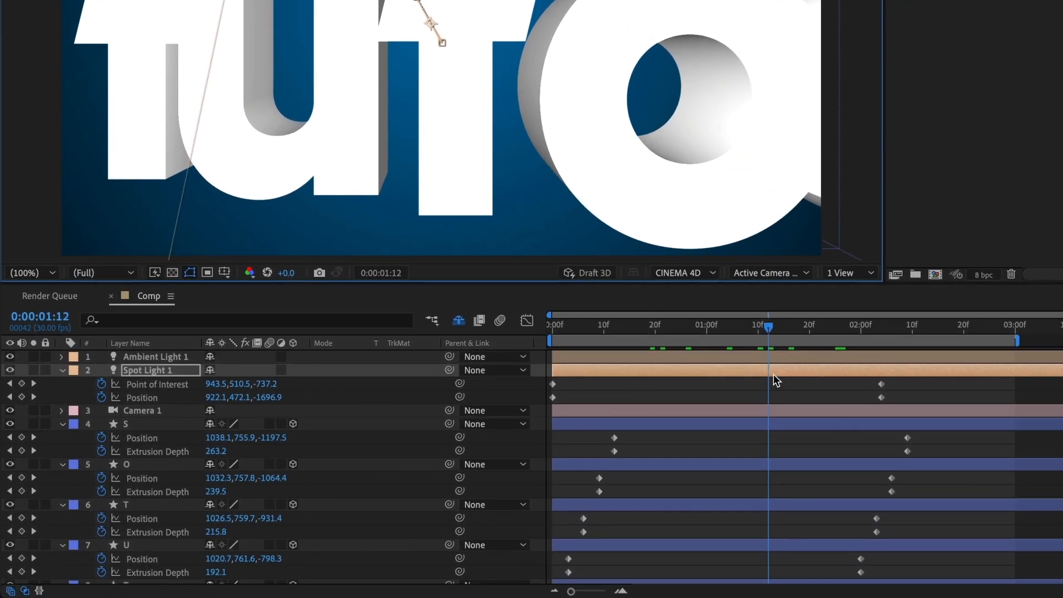
# Apply Easy Ease In to the final keyframes of all five letter layers and Spot Light 1.
pyautogui.scroll(-4, 742, 508)
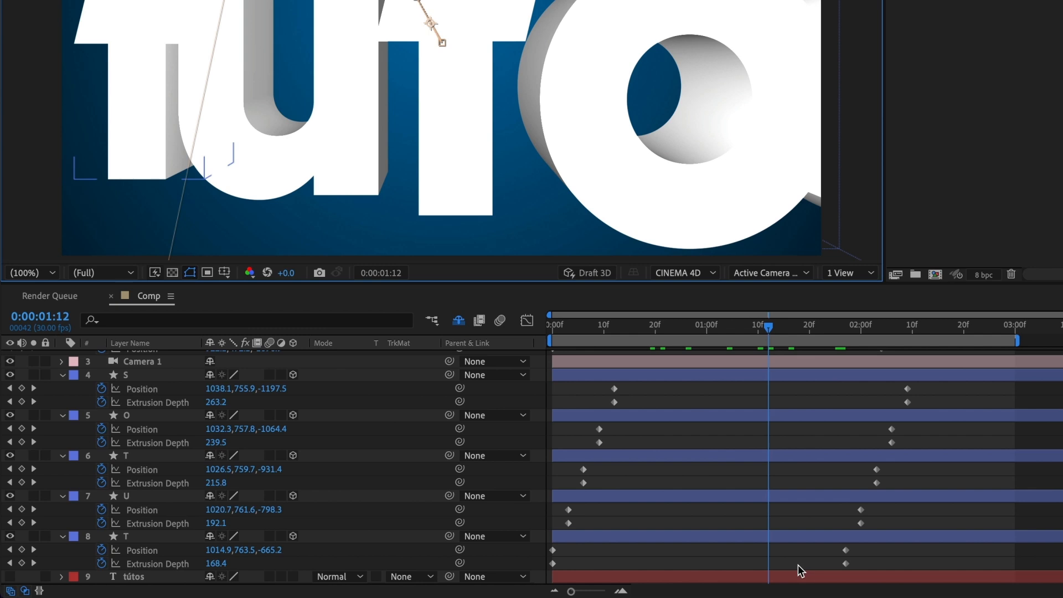
pyautogui.moveTo(798, 565); pyautogui.dragTo(961, 384)
pyautogui.scroll(2, 961, 387)
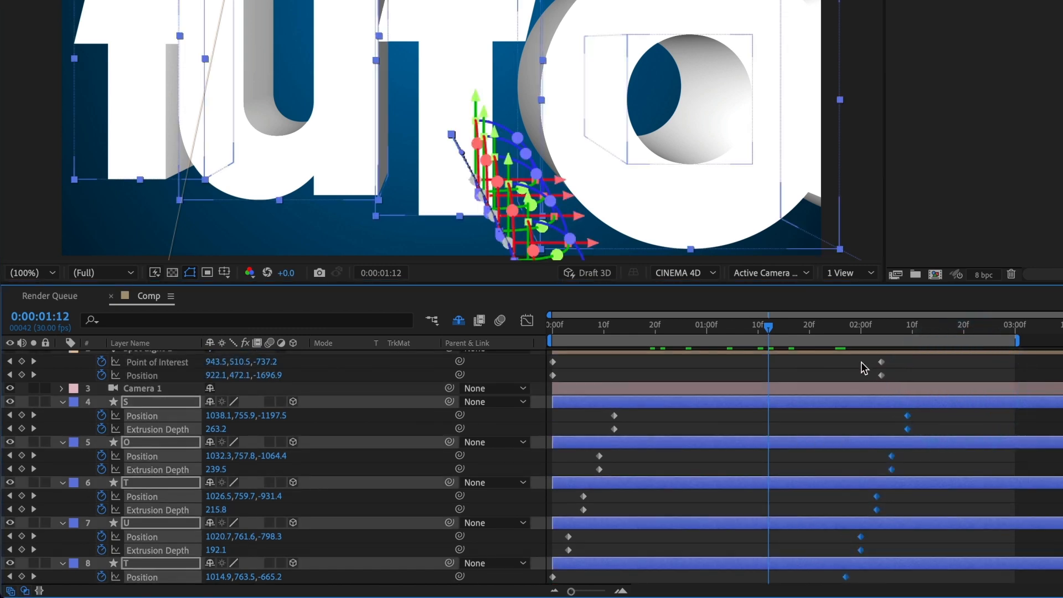
pyautogui.moveTo(859, 358); pyautogui.dragTo(904, 388)
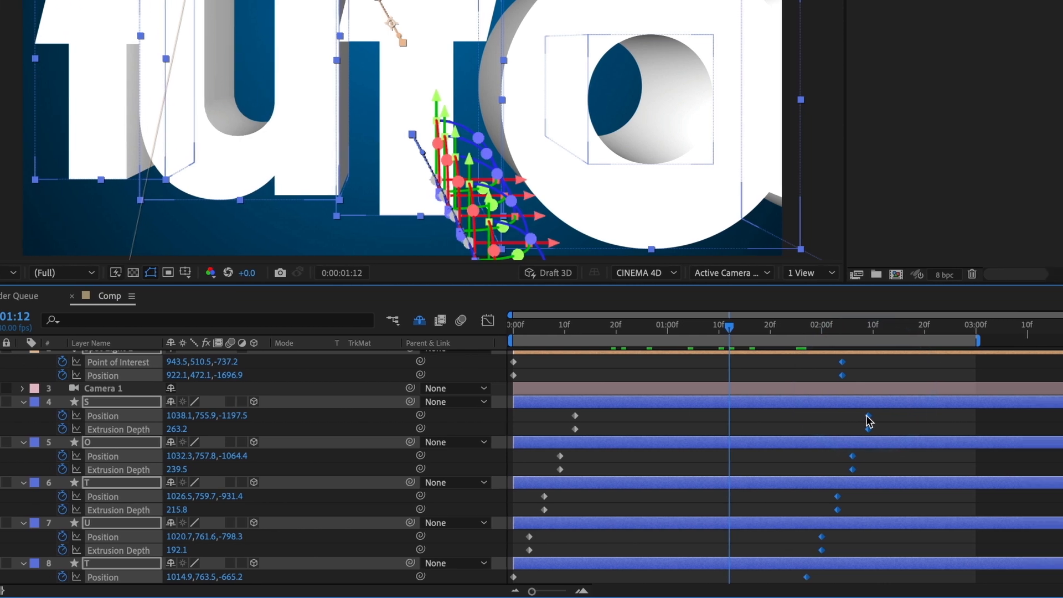
pyautogui.rightClick(908, 418)
pyautogui.moveTo(982, 582)
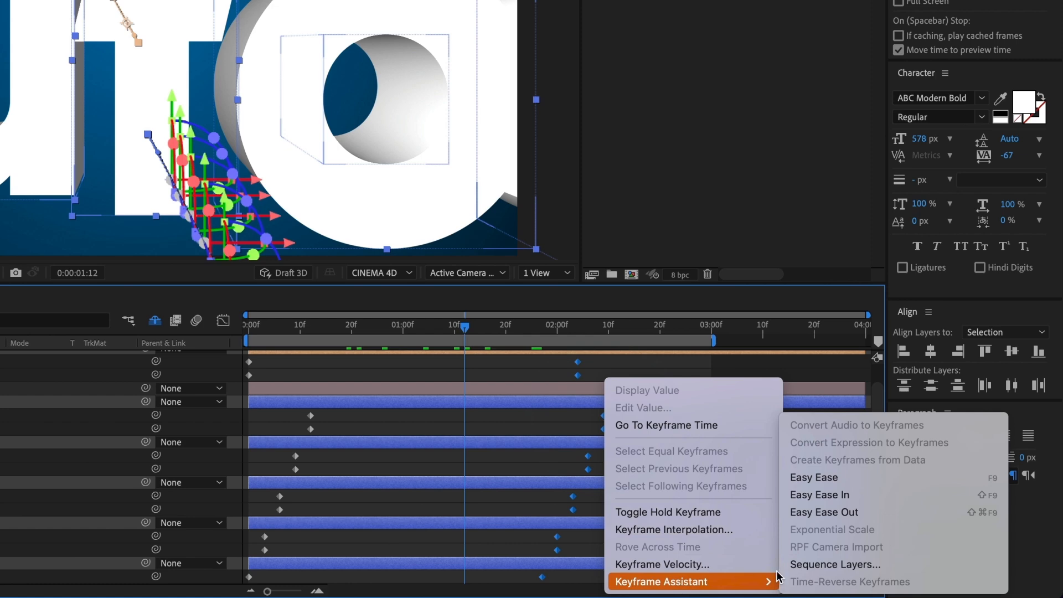
pyautogui.click(872, 500)
# Shift all the selected final keyframes earlier together so the S layer's end at about 0:00:01:23.
pyautogui.scroll(-1, 612, 441)
pyautogui.scroll(-1, 612, 442)
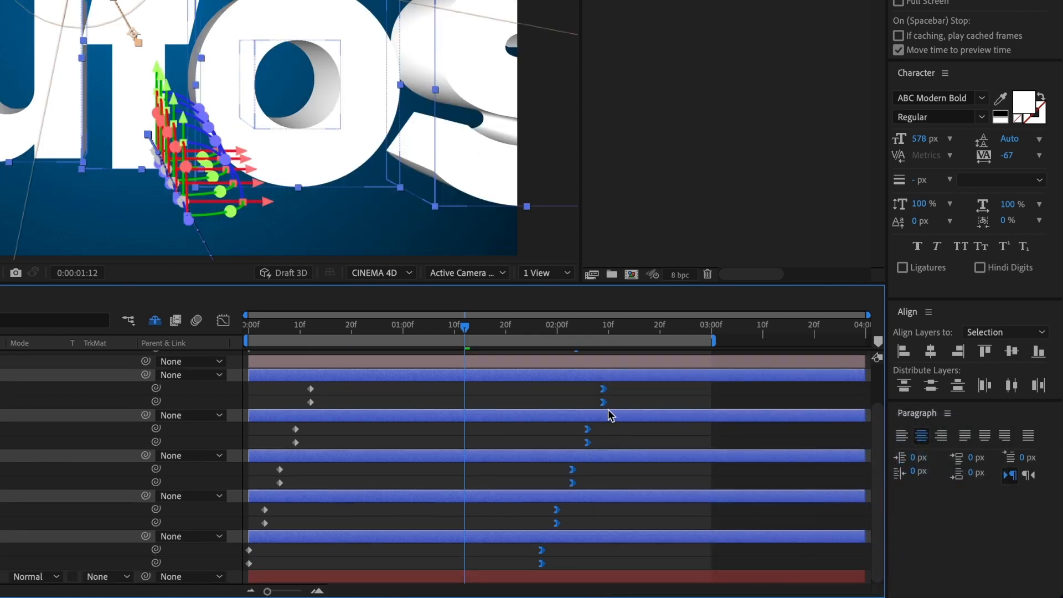
pyautogui.moveTo(604, 404); pyautogui.dragTo(517, 405)
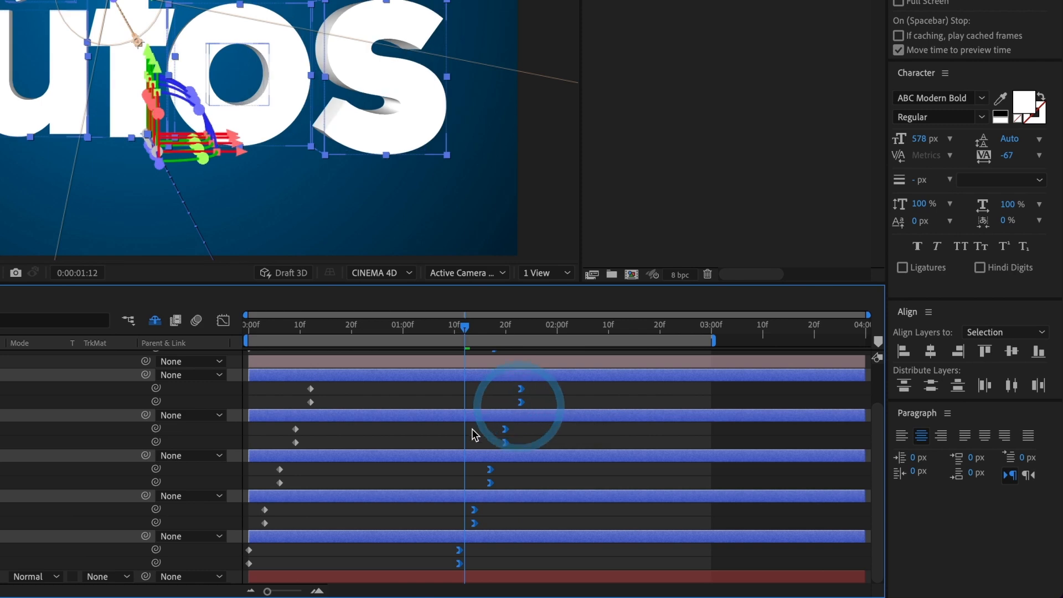
pyautogui.scroll(2, 473, 435)
pyautogui.scroll(2, 381, 425)
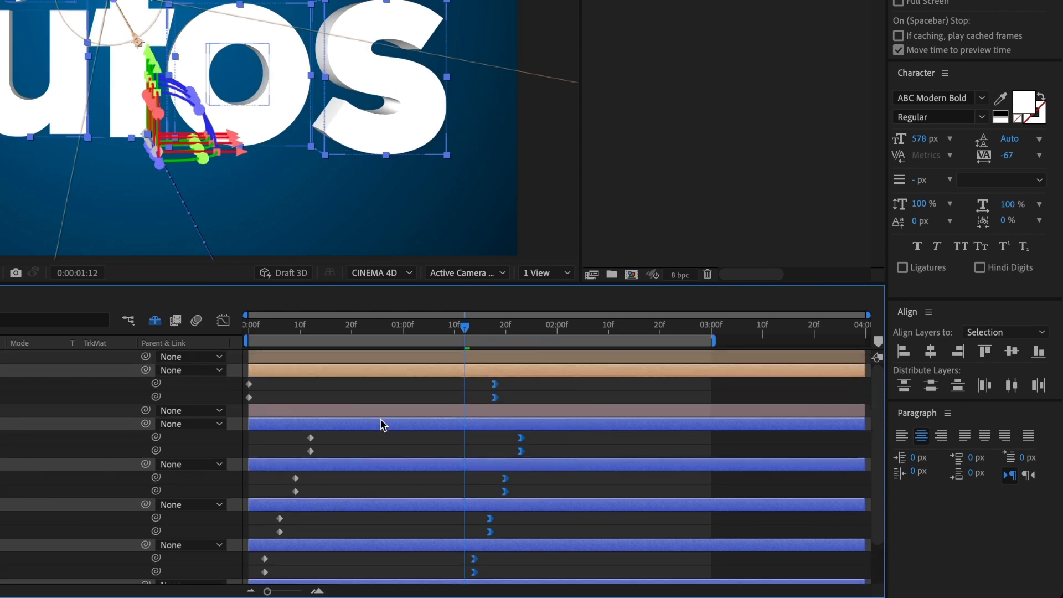
pyautogui.scroll(-2, 340, 403)
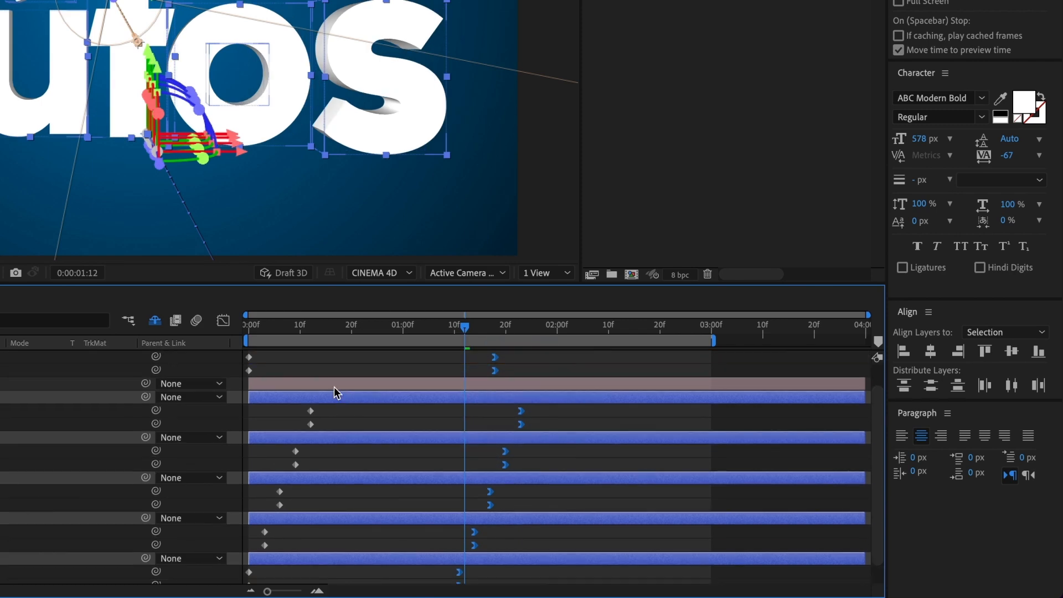
# Preview the shortened, eased fly-in twice from 0:00:00:00.
pyautogui.moveTo(273, 324); pyautogui.dragTo(242, 331)
pyautogui.press('space')
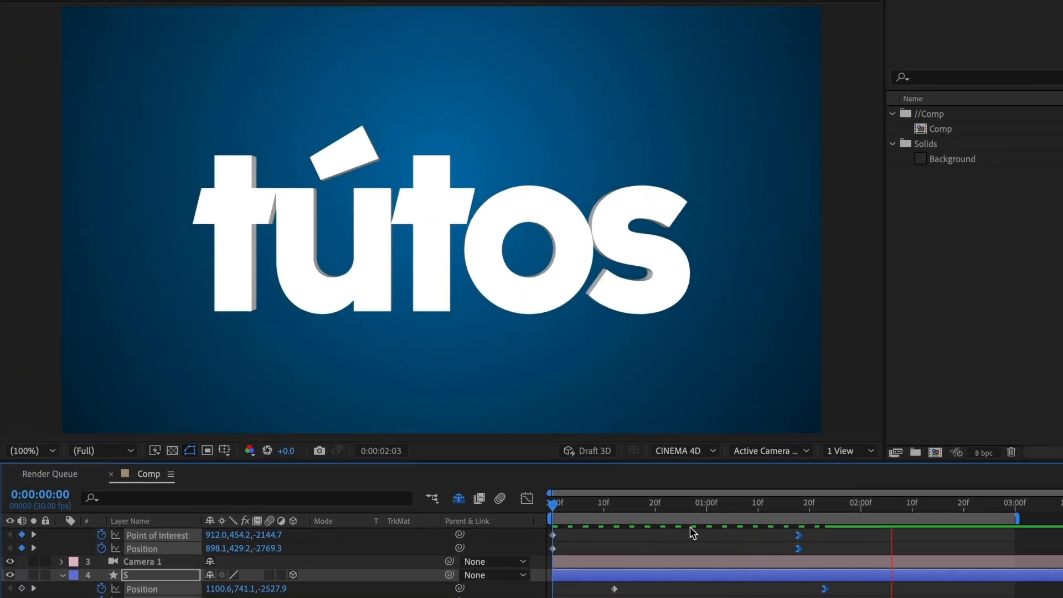
pyautogui.press('space')
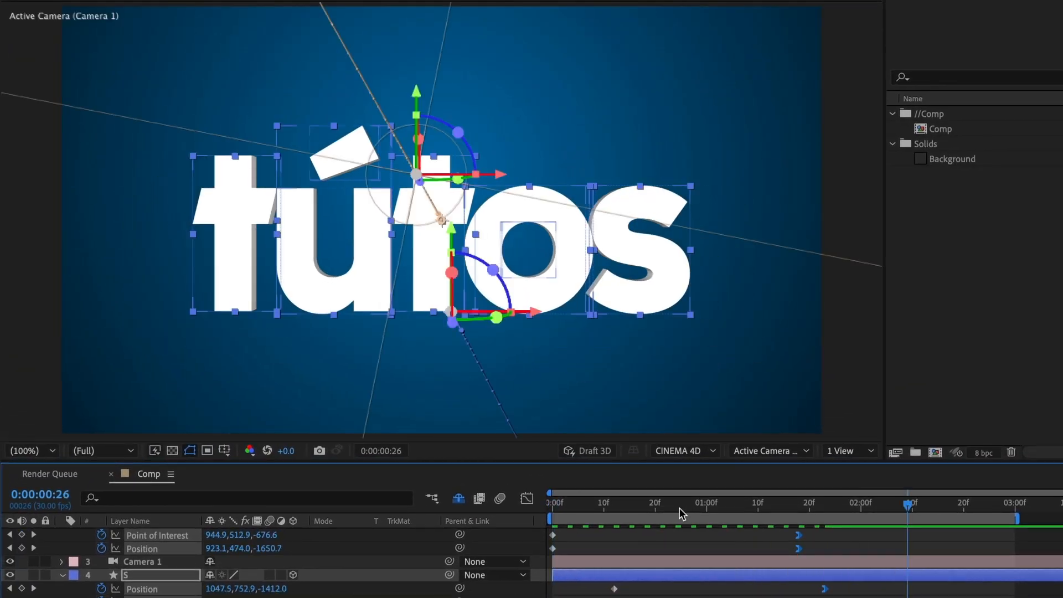
pyautogui.moveTo(660, 495); pyautogui.dragTo(527, 499)
pyautogui.press('space')
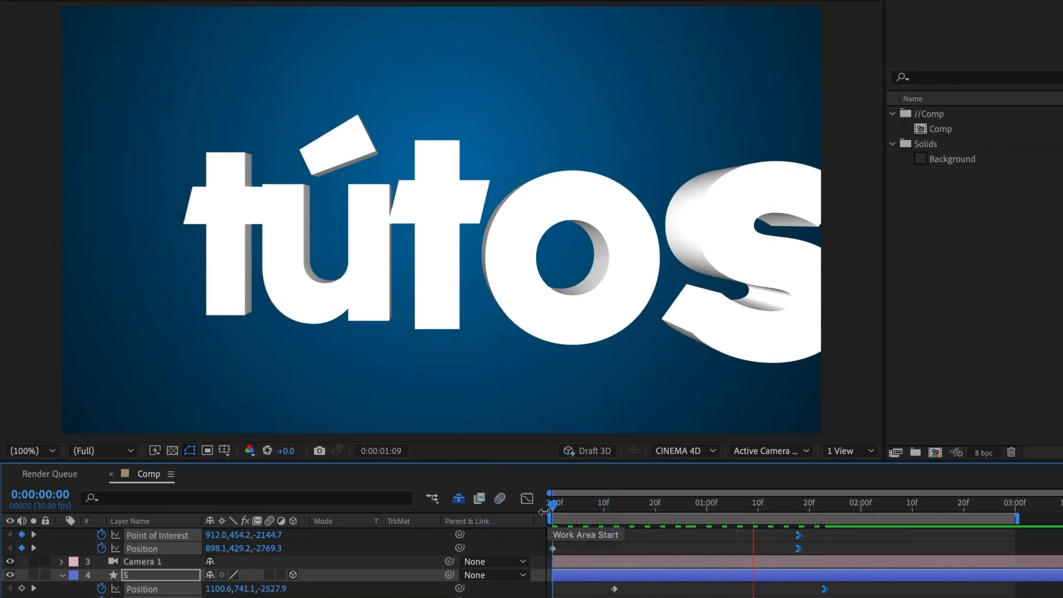
pyautogui.press('space')
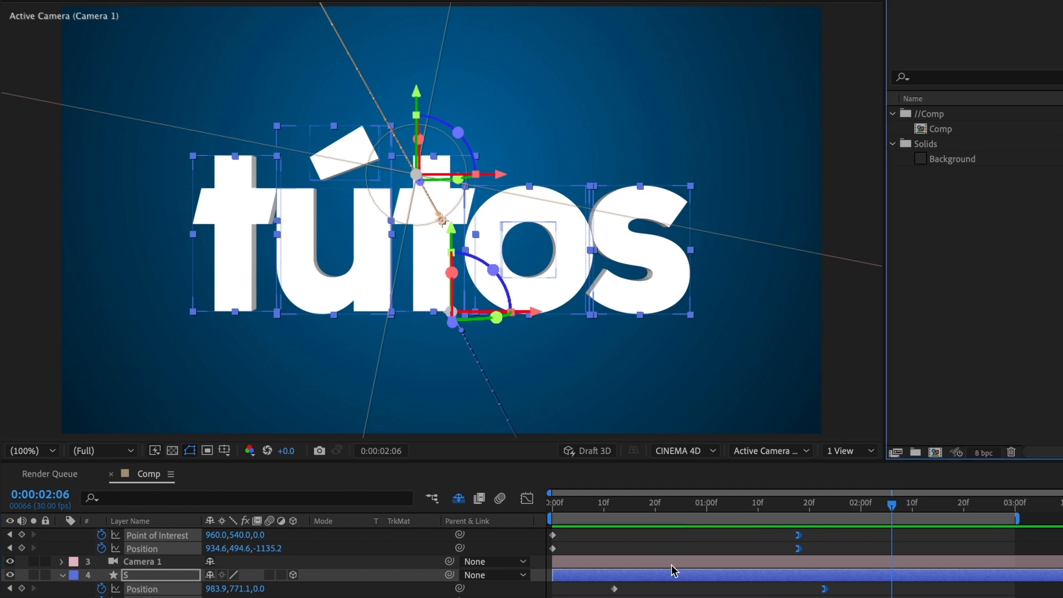
# In the Graph Editor's speed graph, extend the incoming ease handles of the selected final keyframes for a longer slowdown.
pyautogui.click(527, 500)
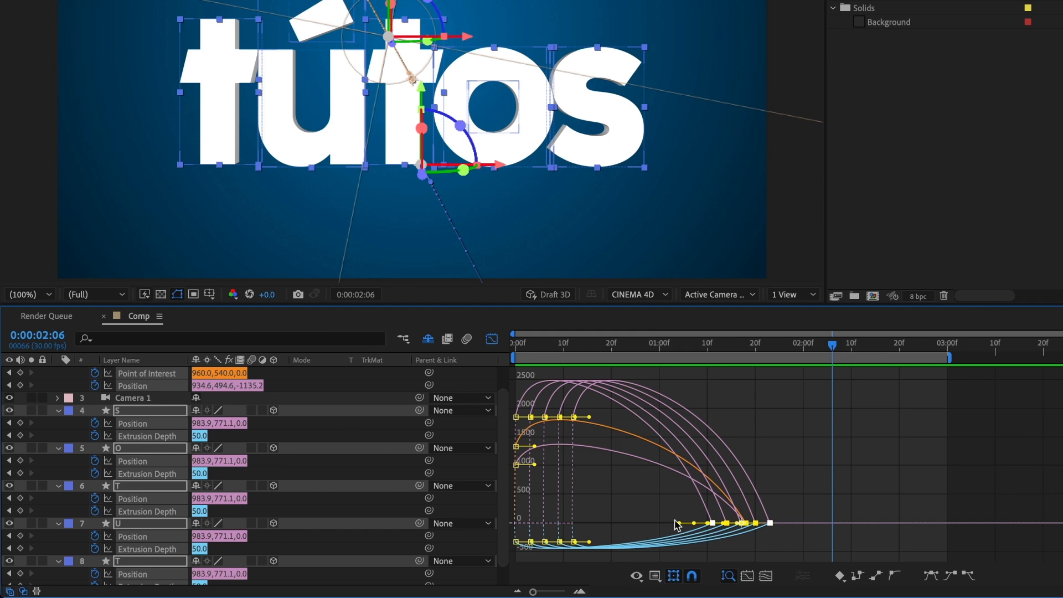
pyautogui.moveTo(679, 527); pyautogui.dragTo(605, 524)
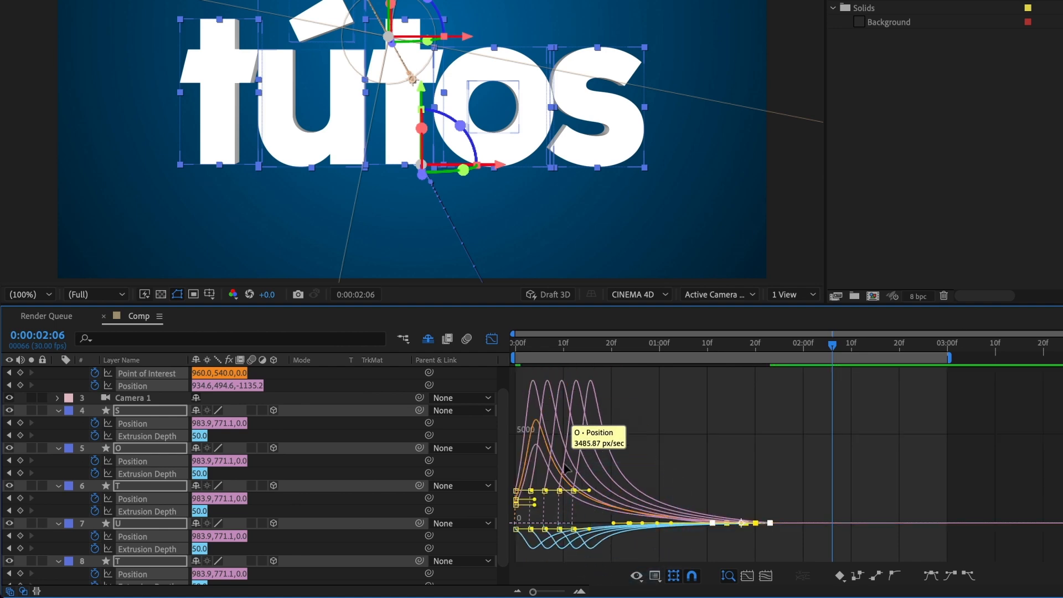
pyautogui.click(491, 338)
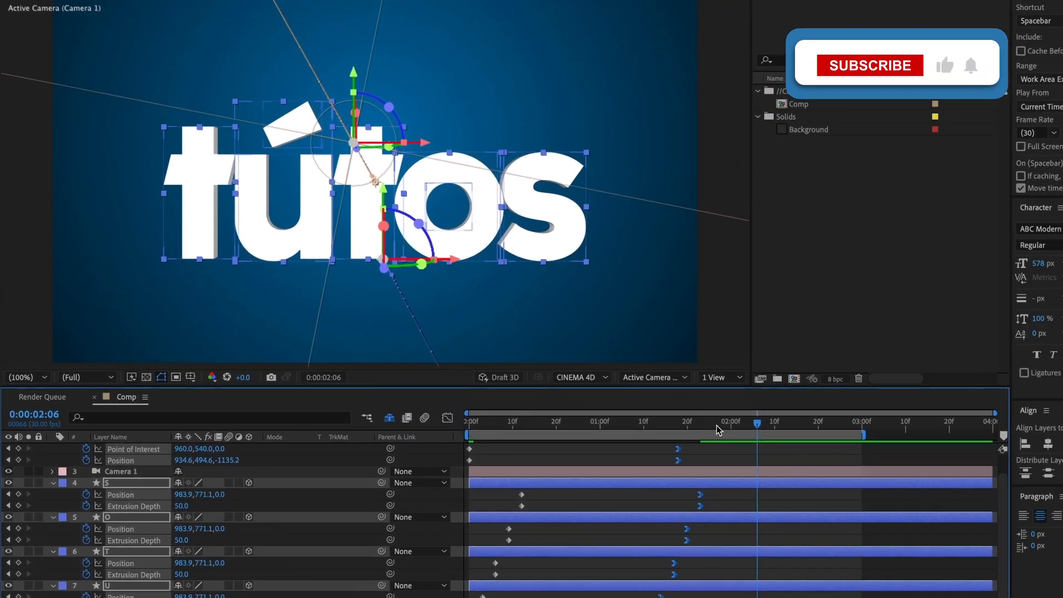
# Preview the new easing and delay the selected final keyframes together so Spot Light 1's land at 0:00:01:24.
pyautogui.moveTo(784, 347); pyautogui.dragTo(760, 348)
pyautogui.moveTo(672, 455); pyautogui.dragTo(437, 473)
pyautogui.press('space')
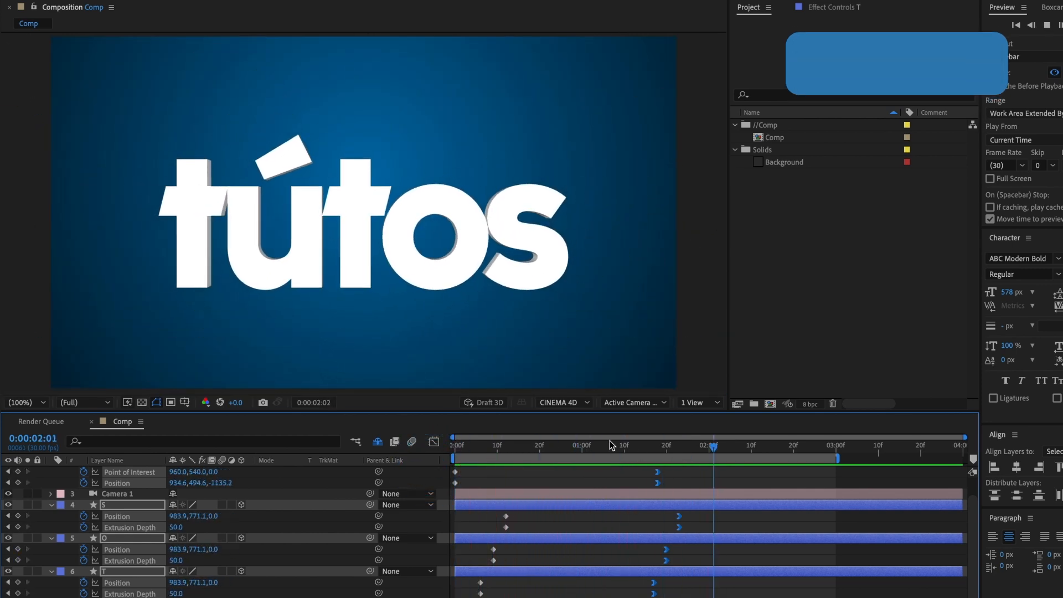
pyautogui.press('space')
pyautogui.moveTo(657, 486); pyautogui.dragTo(685, 488)
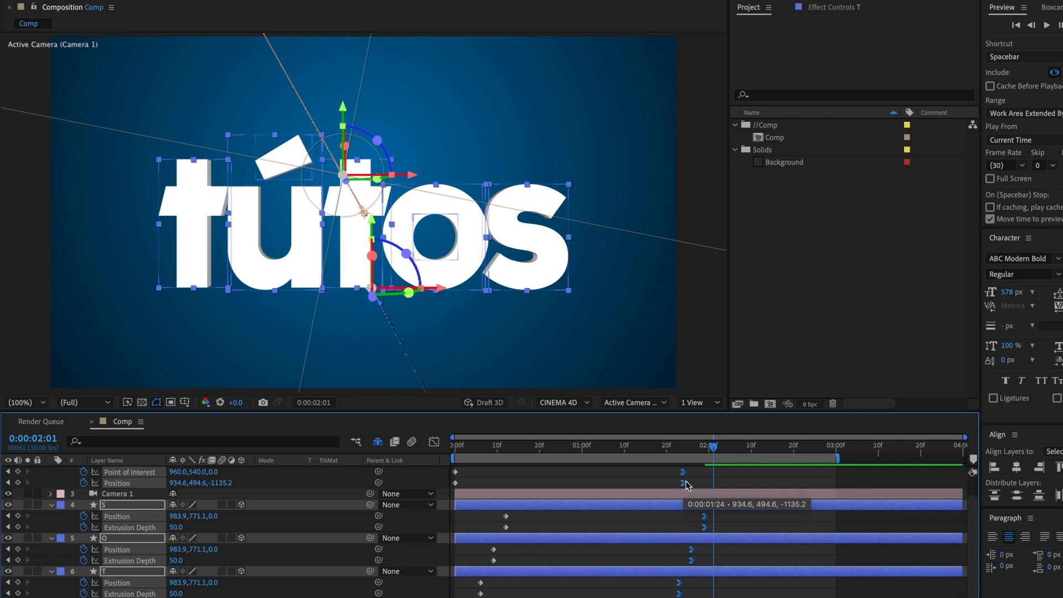
# Import the Starfield_Vertical.mp4 footage from the Desktop into the project.
pyautogui.rightClick(809, 260)
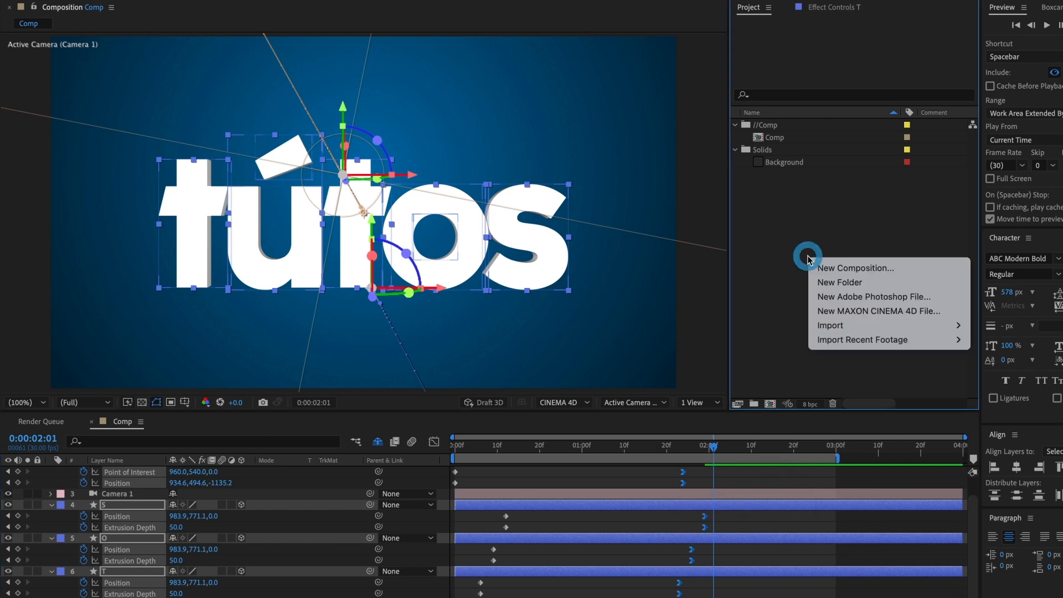
pyautogui.moveTo(832, 325)
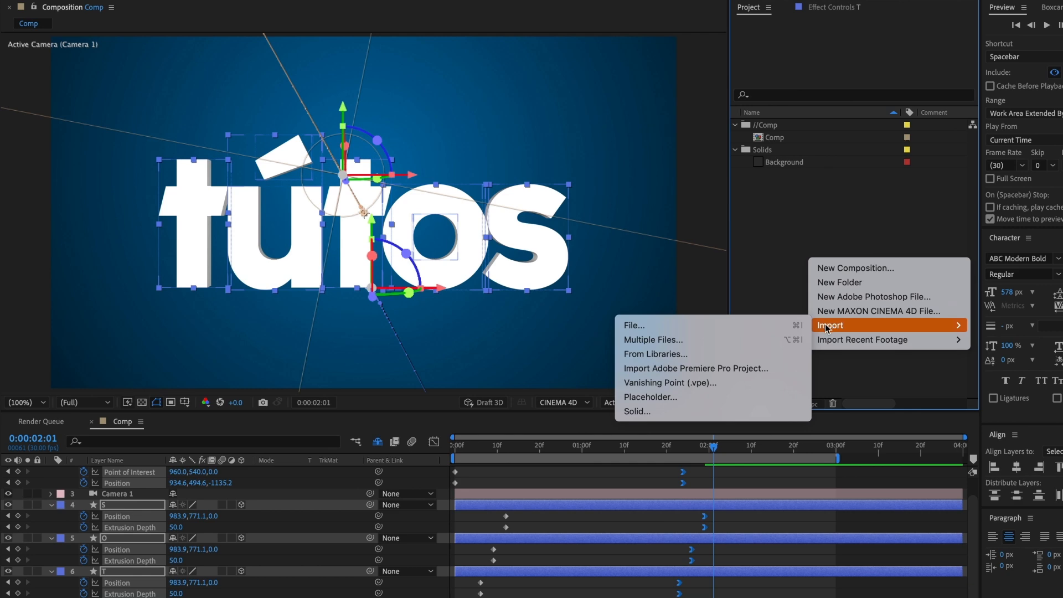
pyautogui.click(744, 324)
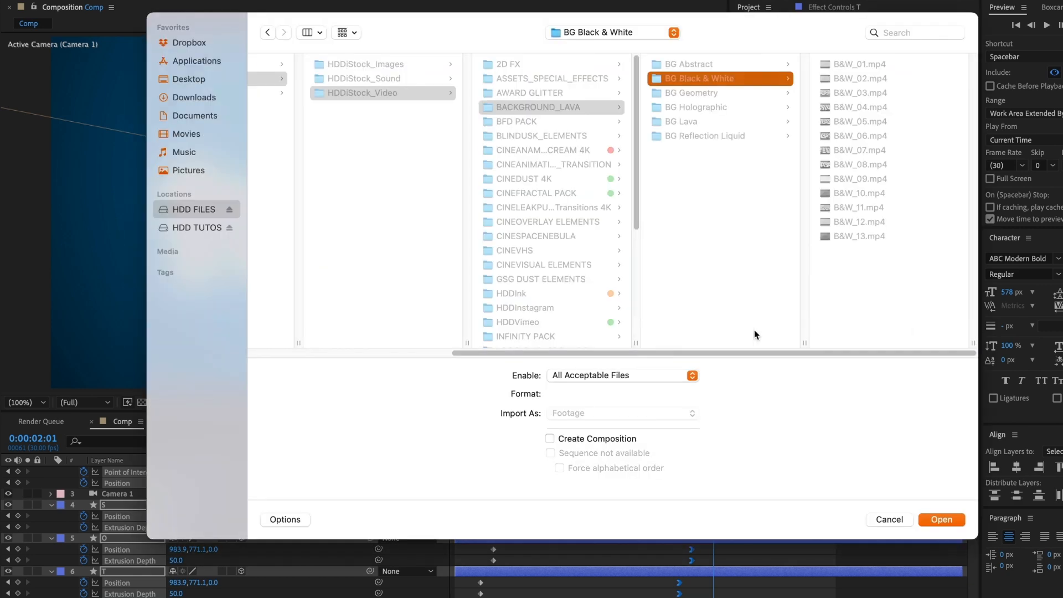
pyautogui.click(191, 79)
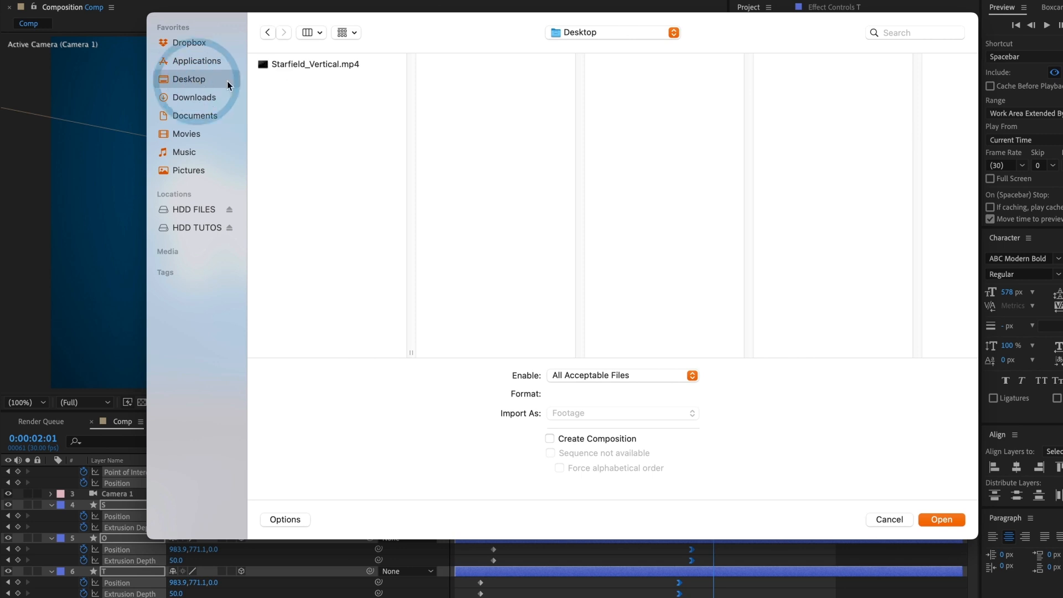
pyautogui.click(323, 66)
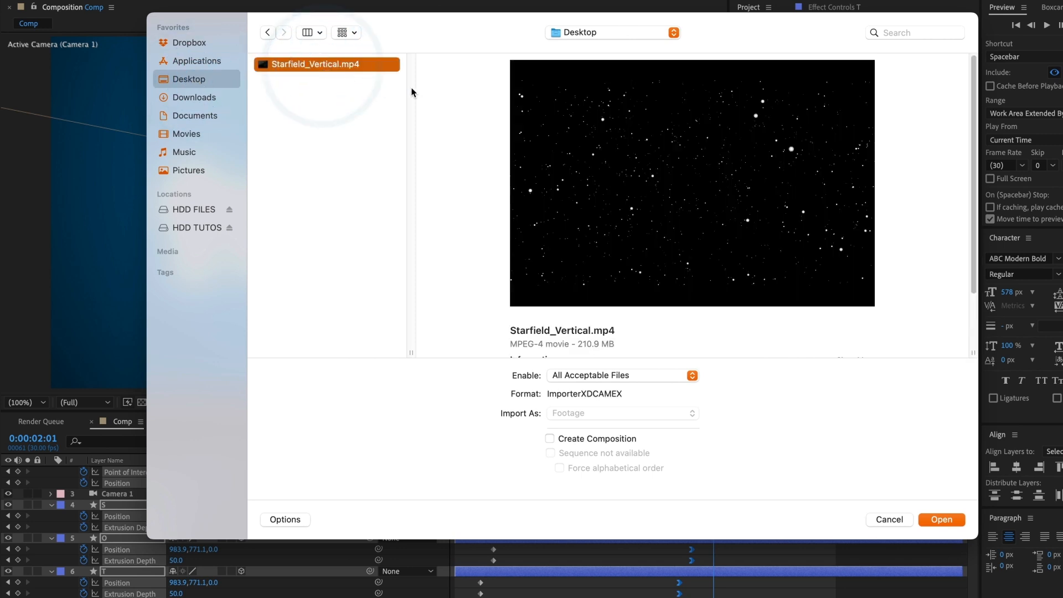
pyautogui.click(941, 519)
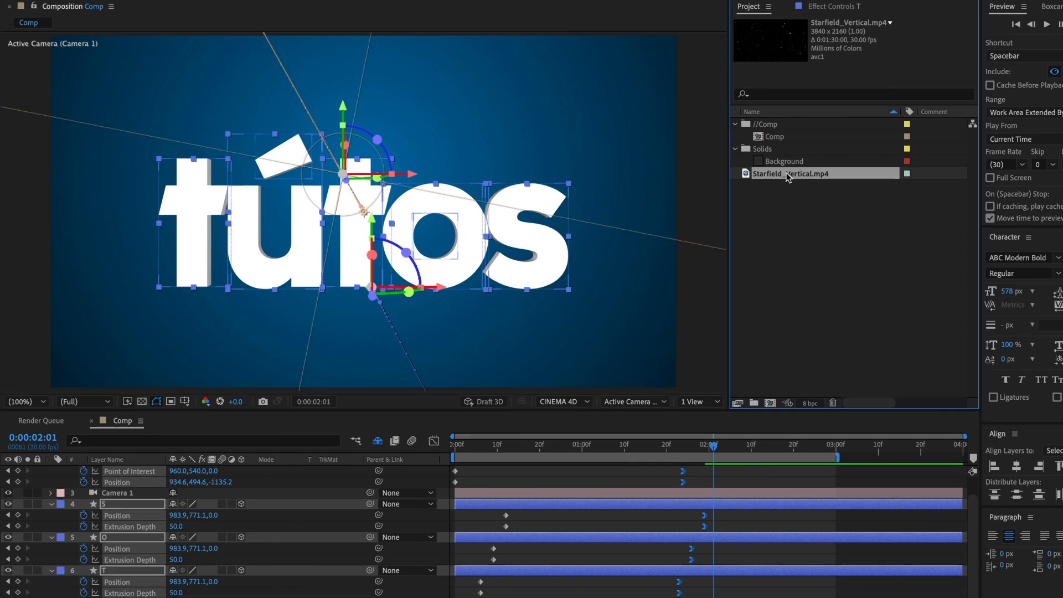
# Add Starfield_Vertical.mp4 to the comp directly beneath the letter layers in Screen blending mode, and preview the animation from 0:00:00:00.
pyautogui.moveTo(787, 174); pyautogui.dragTo(145, 578)
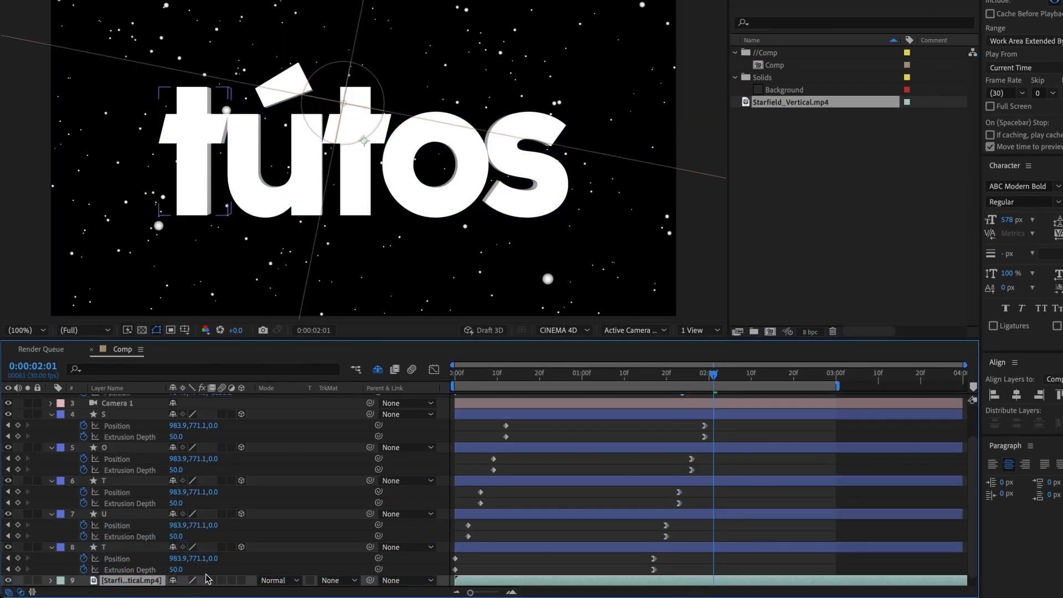
pyautogui.click(278, 582)
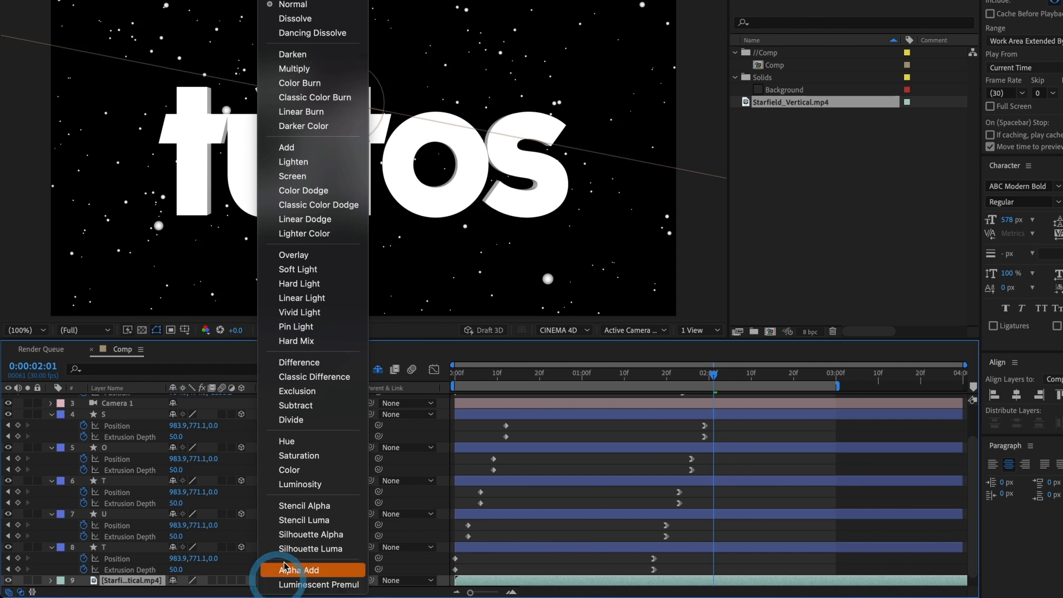
pyautogui.click(317, 176)
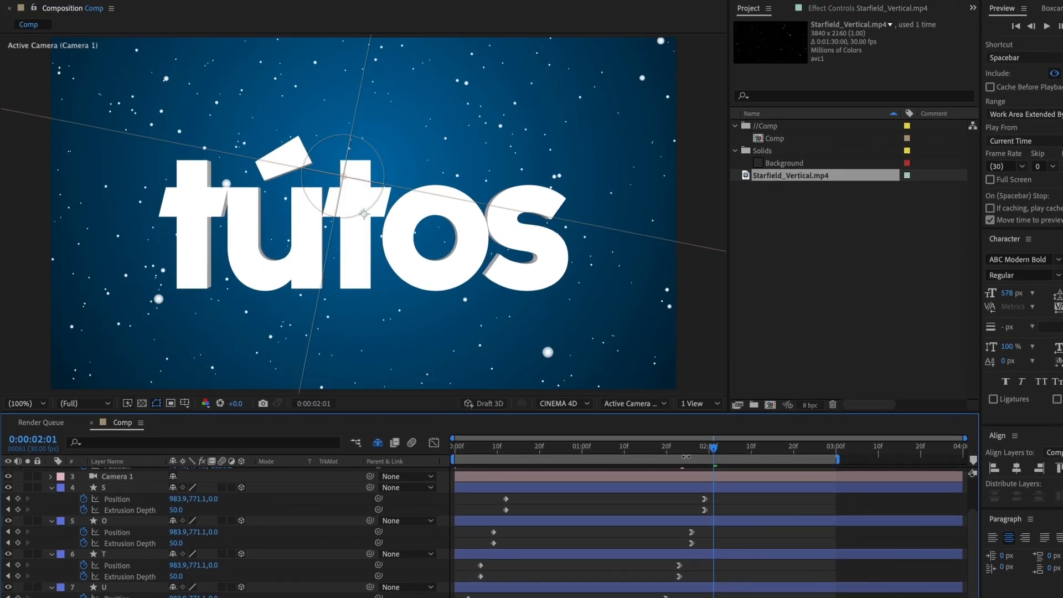
pyautogui.moveTo(714, 451); pyautogui.dragTo(427, 456)
pyautogui.press('space')
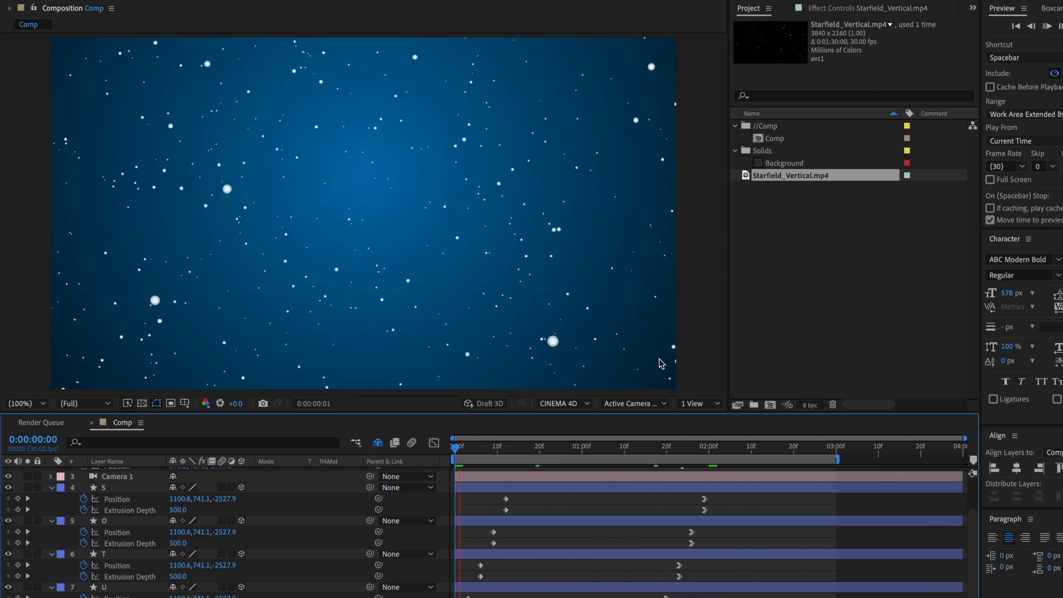